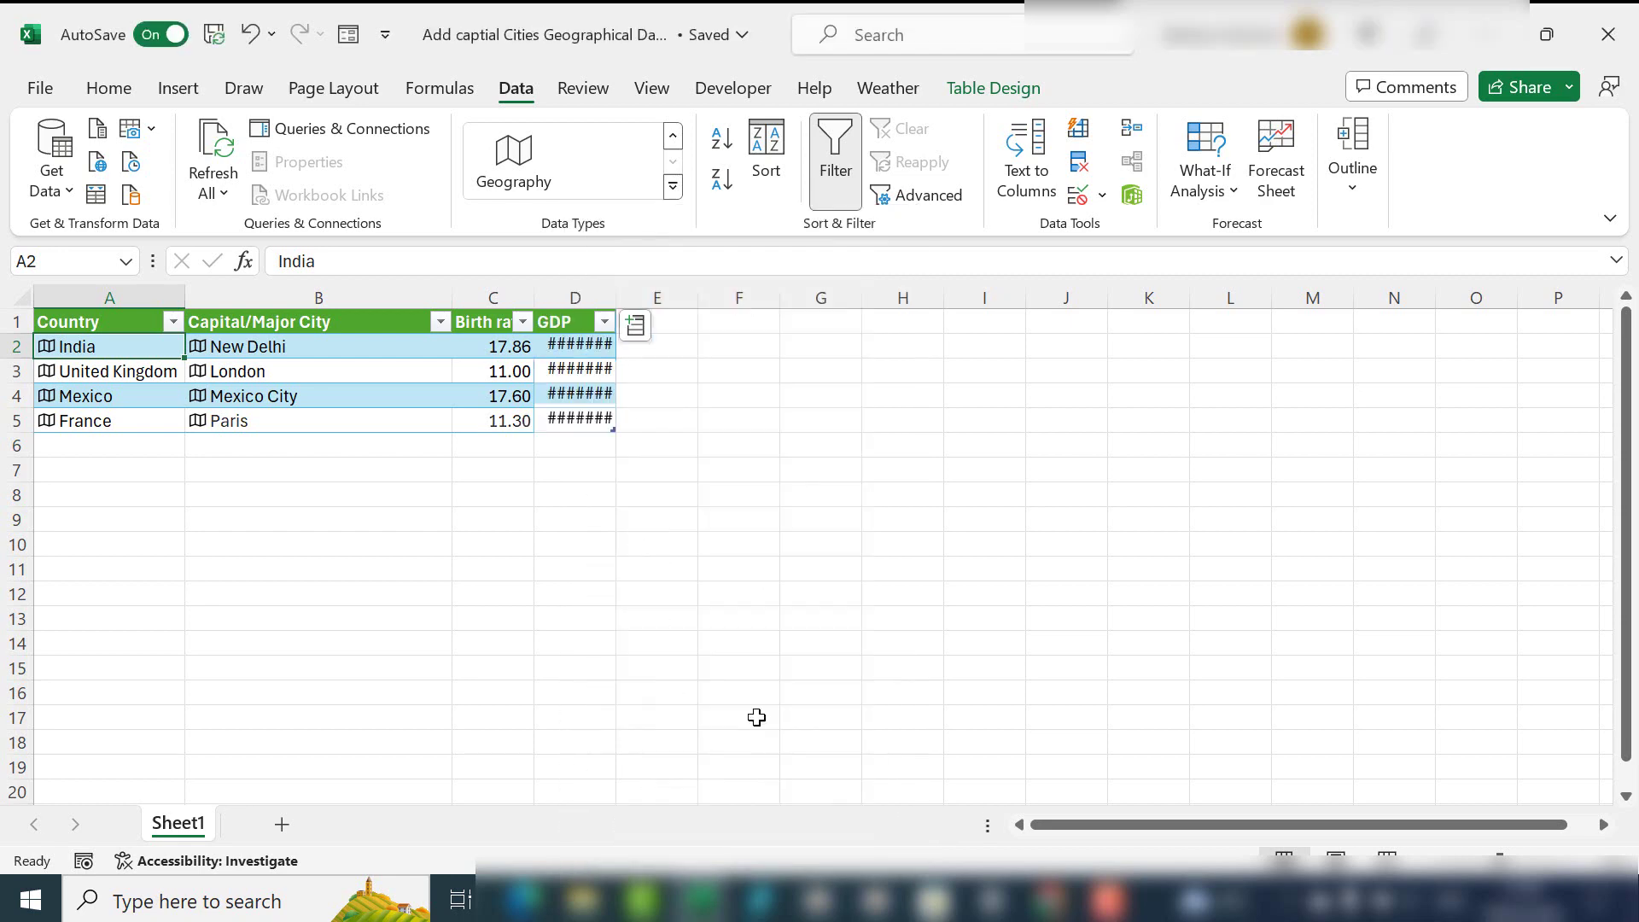
Autofit the GDP column to show full values and add a National anthem column.
double_click(660, 298)
left_click(746, 325)
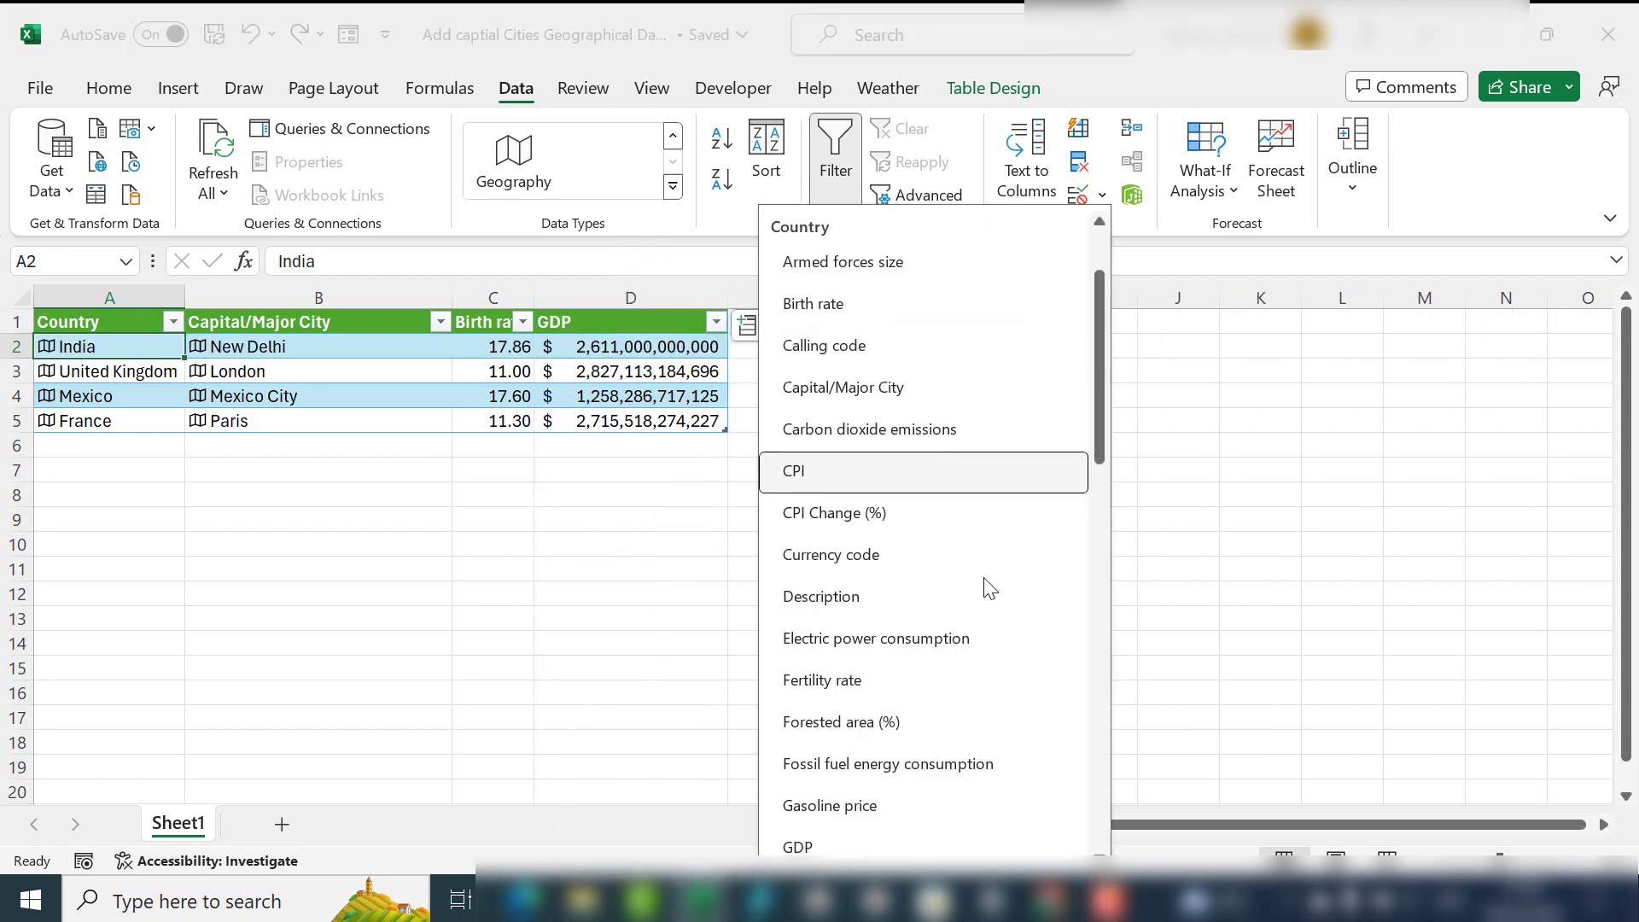
scroll(986, 589, "down", 6)
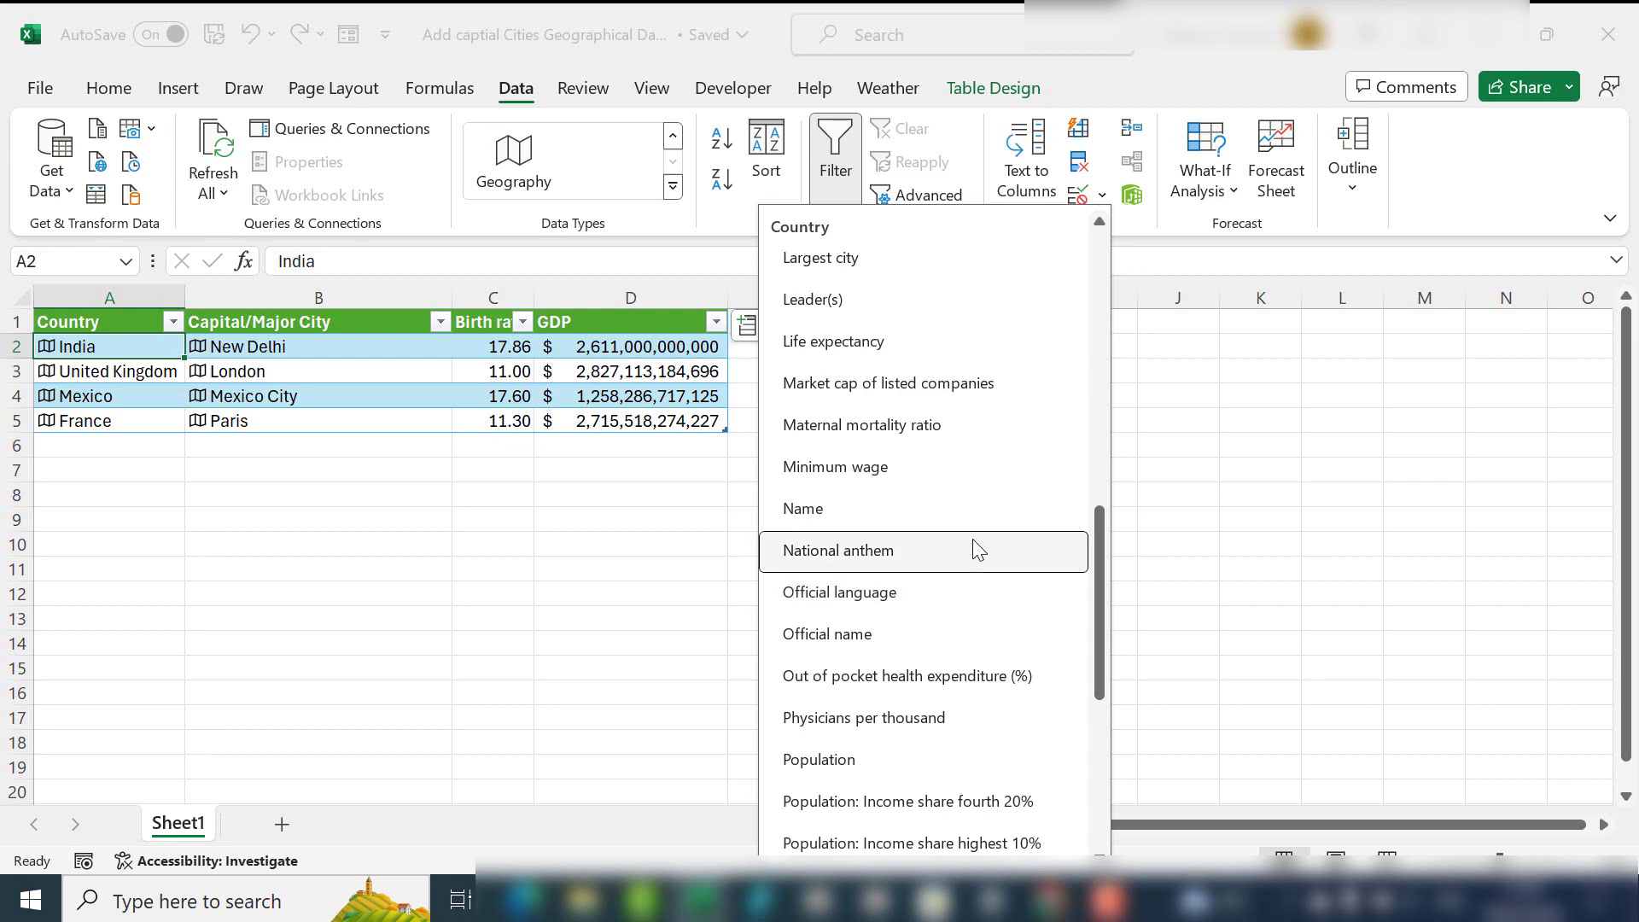
left_click(974, 550)
Add an Image column showing each country's flag.
left_click(956, 325)
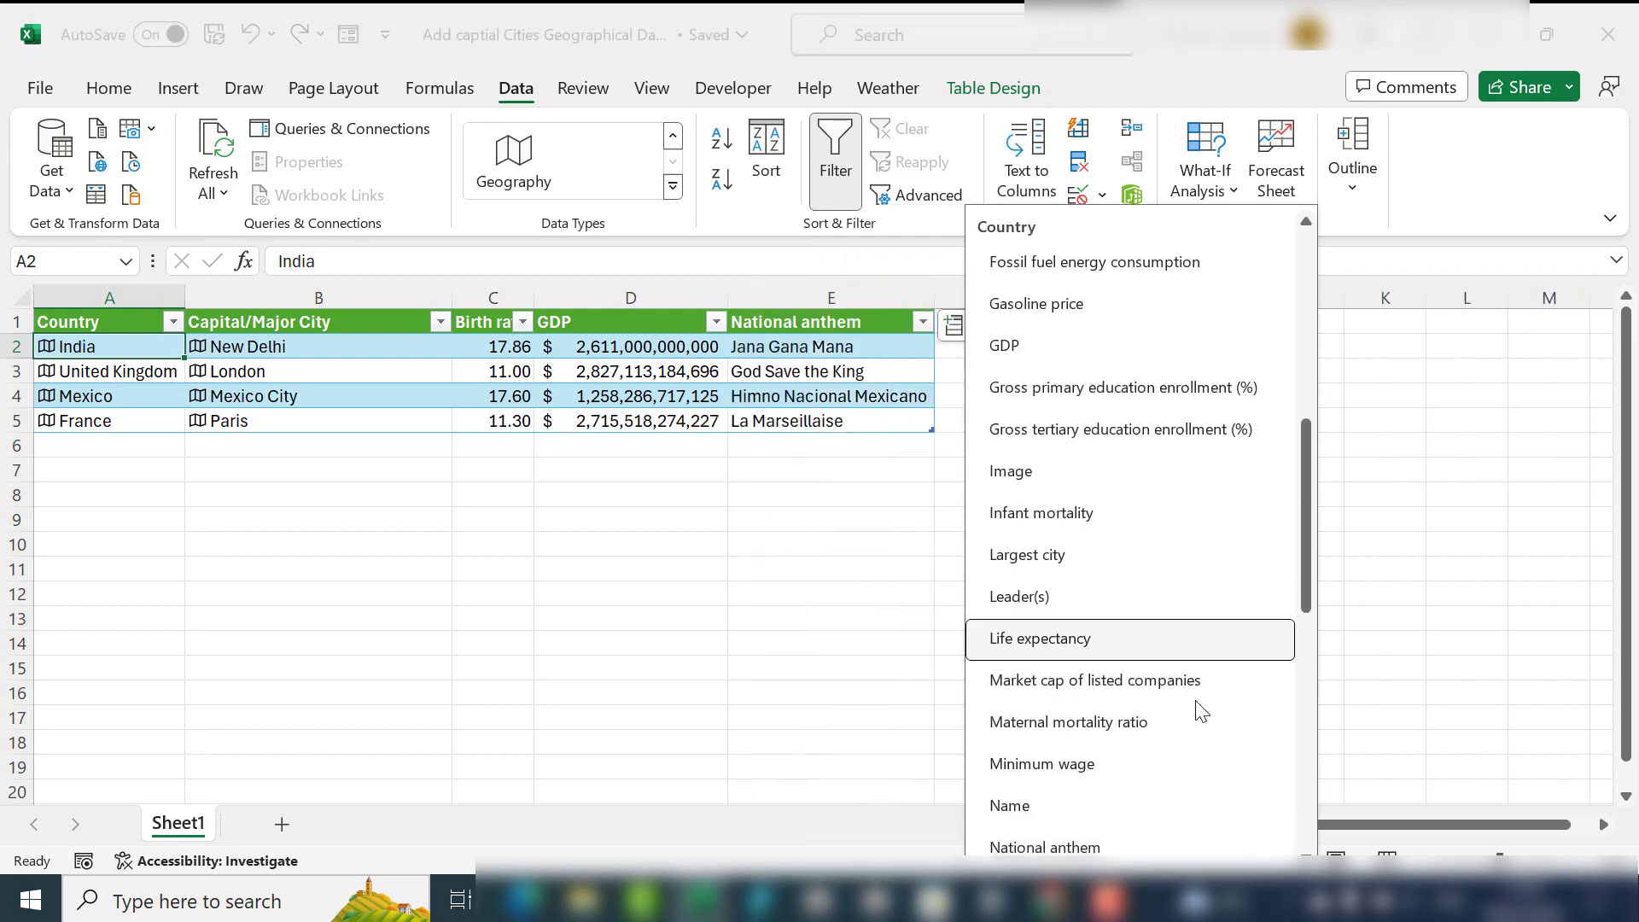
scroll(1196, 714, "down", 6)
scroll(1200, 715, "up", 5)
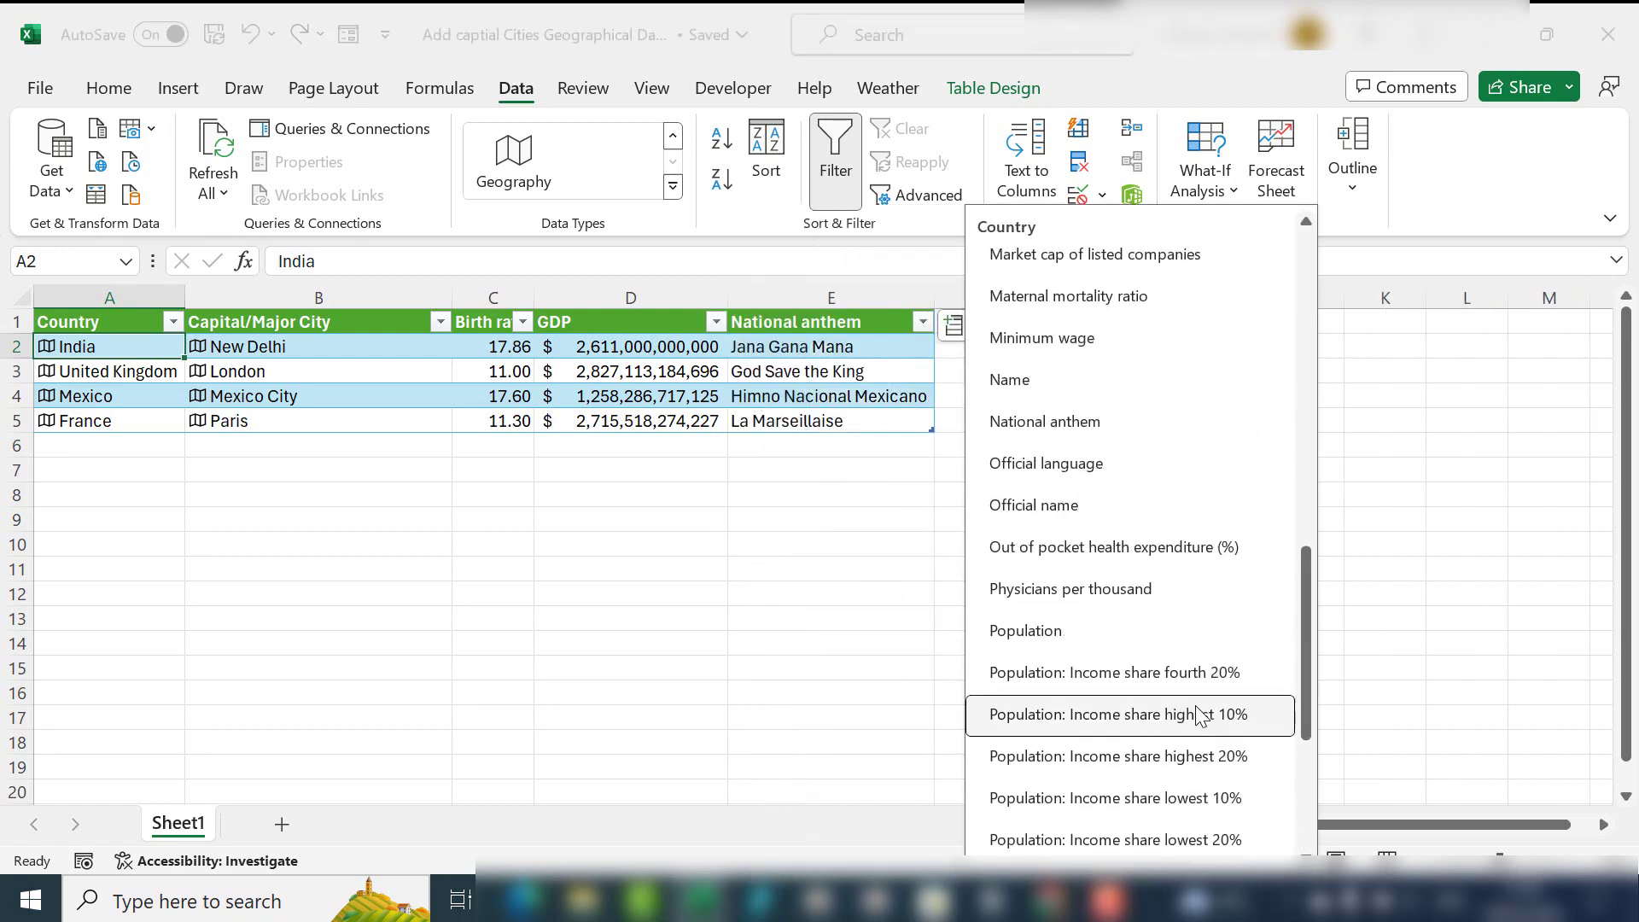
scroll(1200, 715, "up", 8)
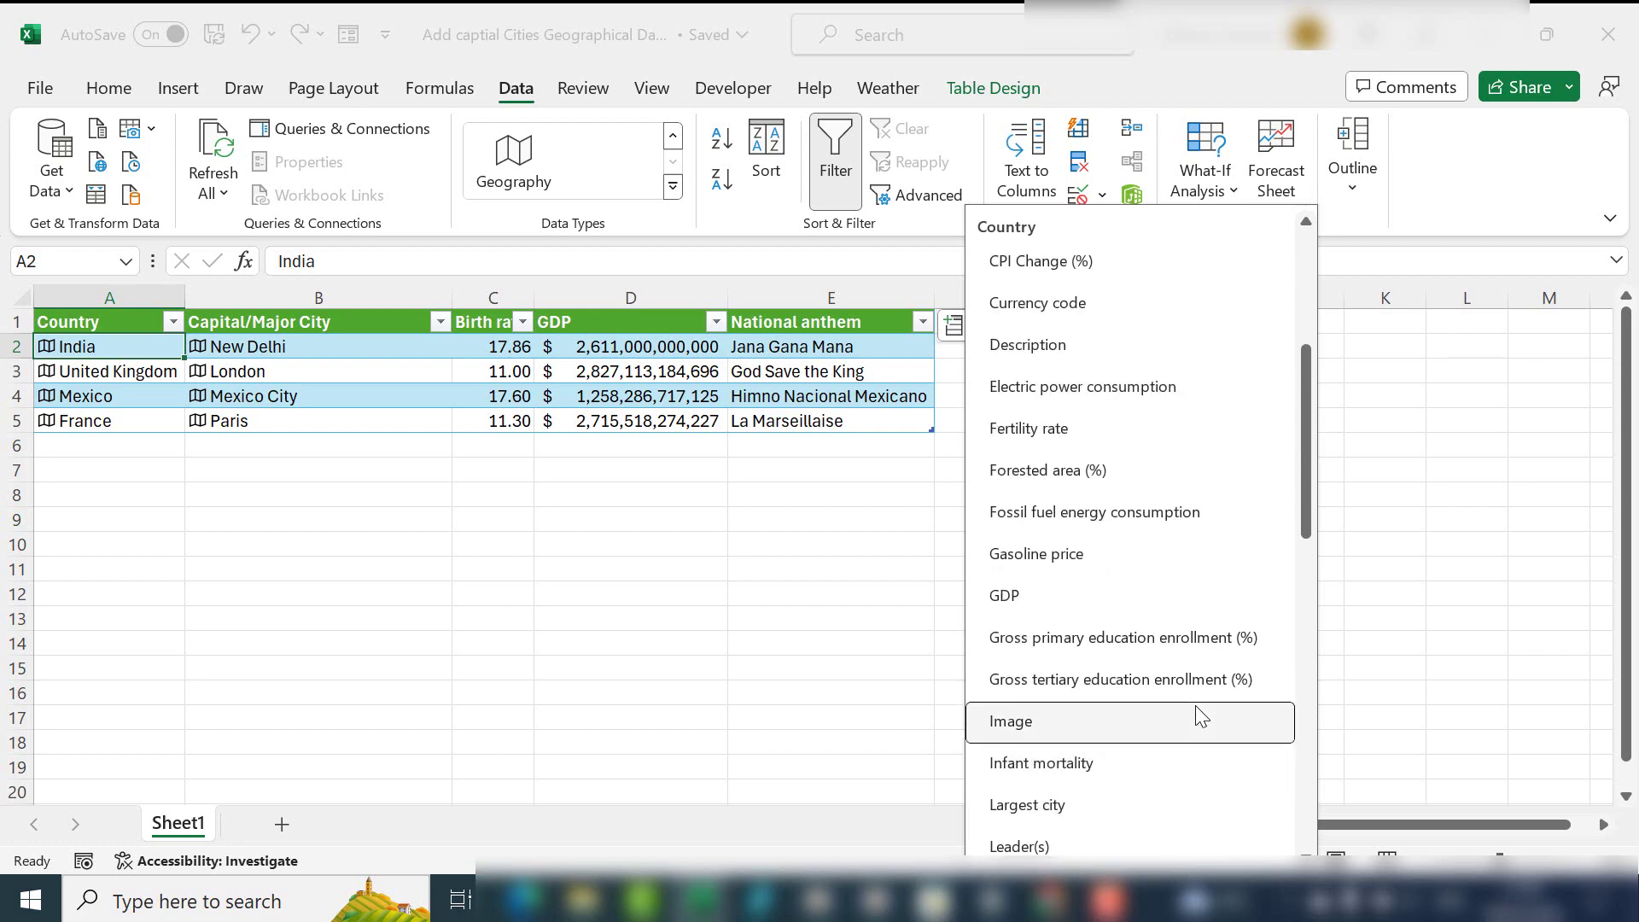
scroll(1200, 715, "down", 3)
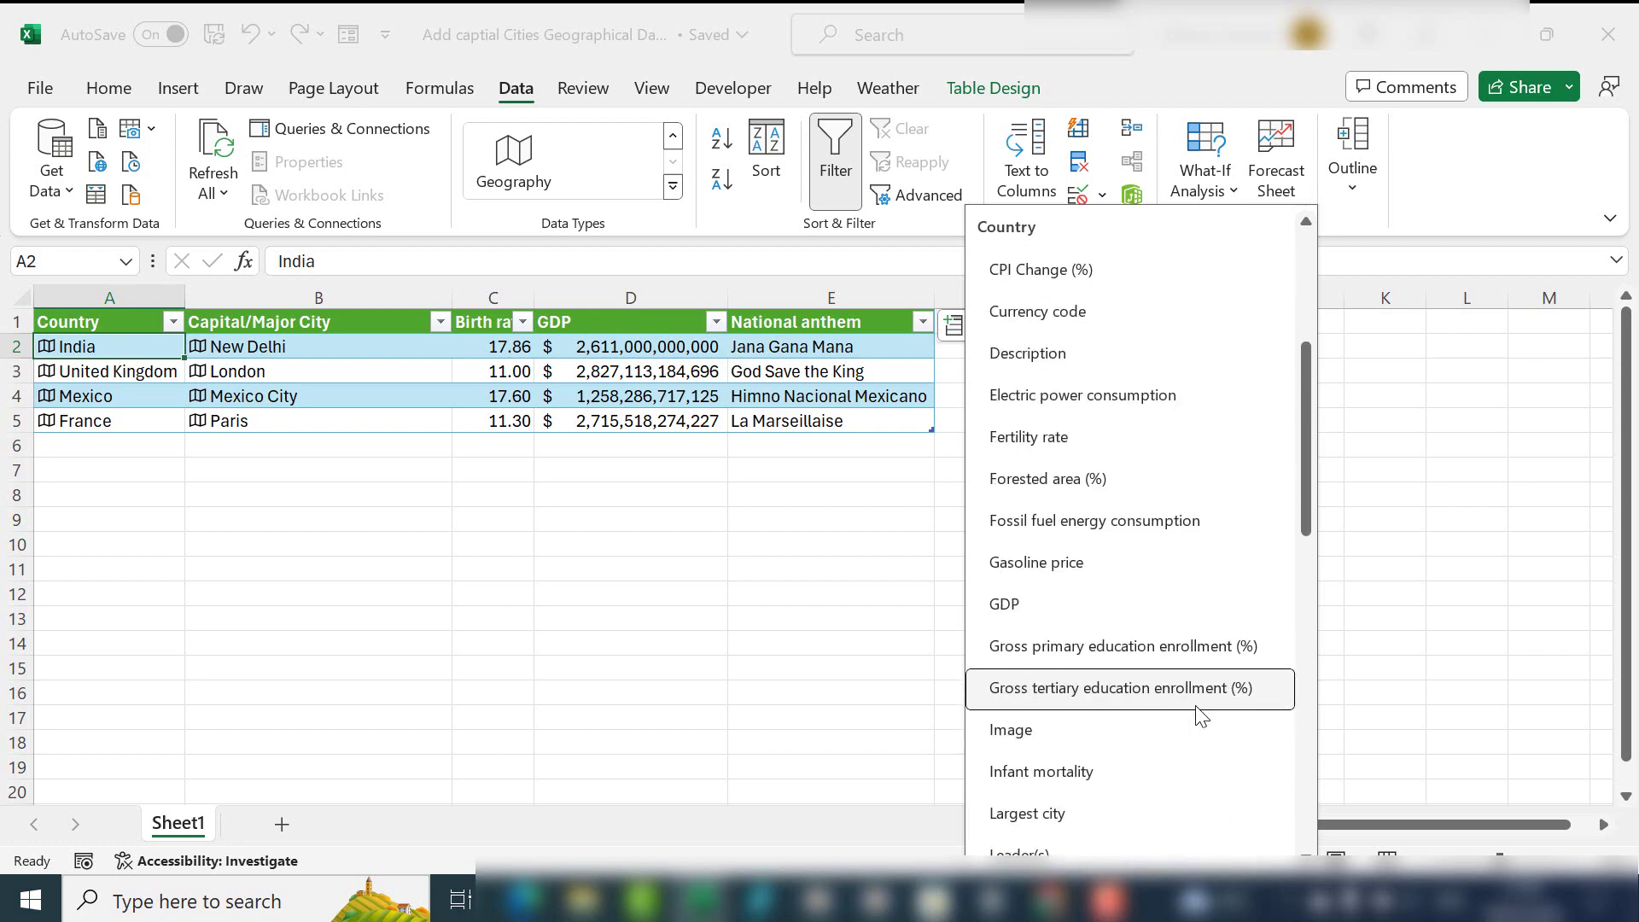
left_click(1197, 728)
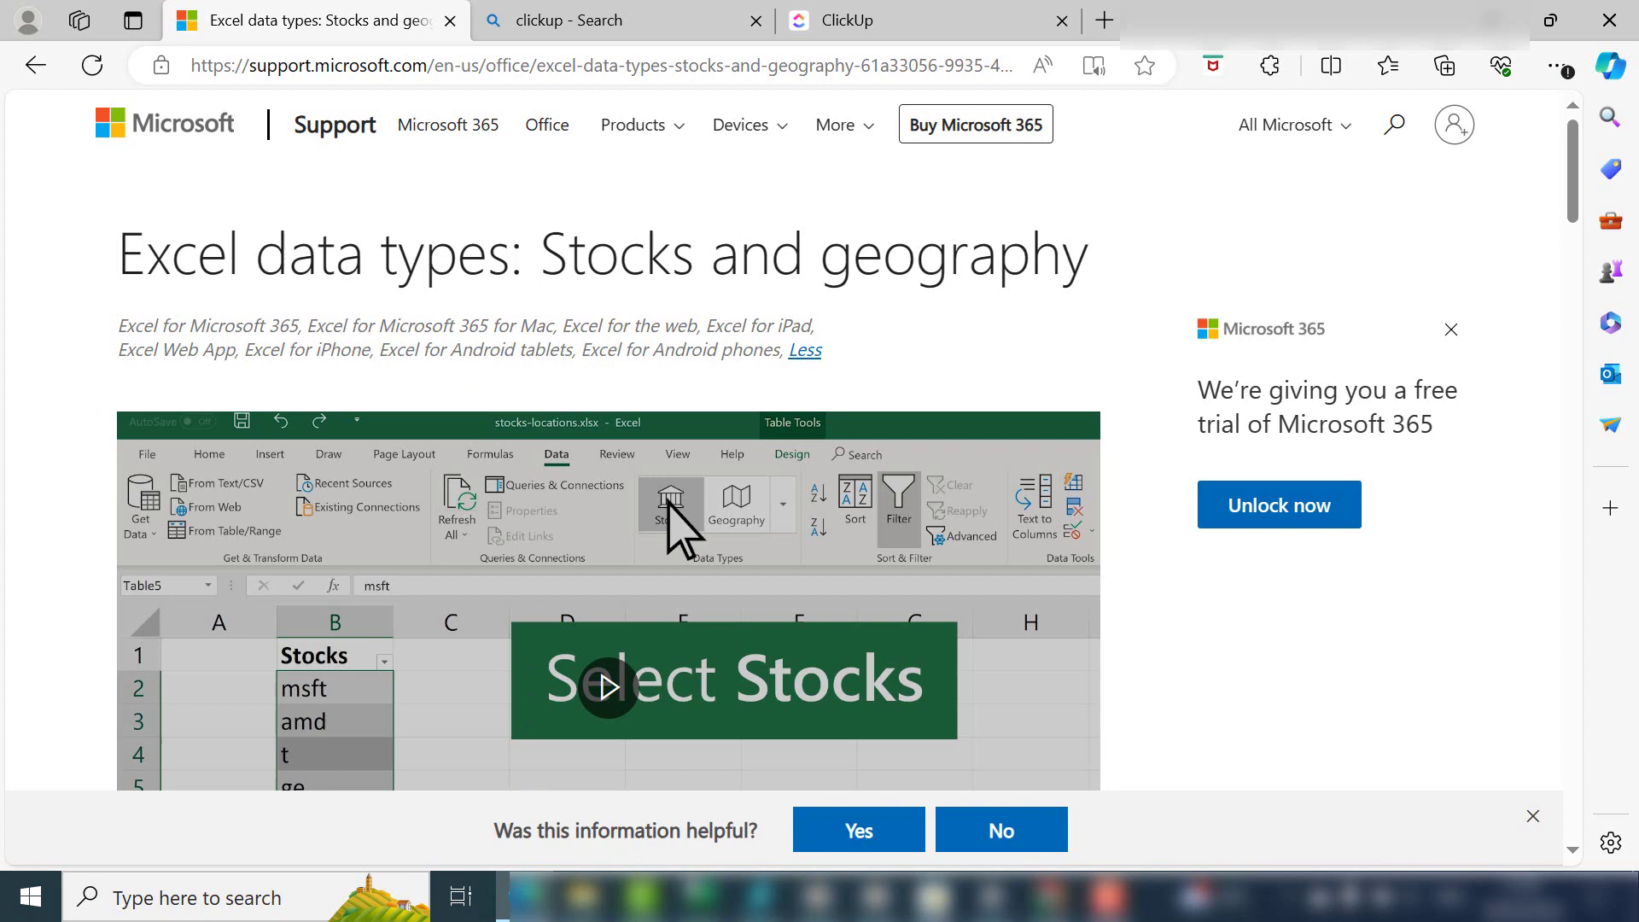
Leave the Edge support article and return to the Country workbook in Excel.
mouse_move(693, 893)
left_click(840, 844)
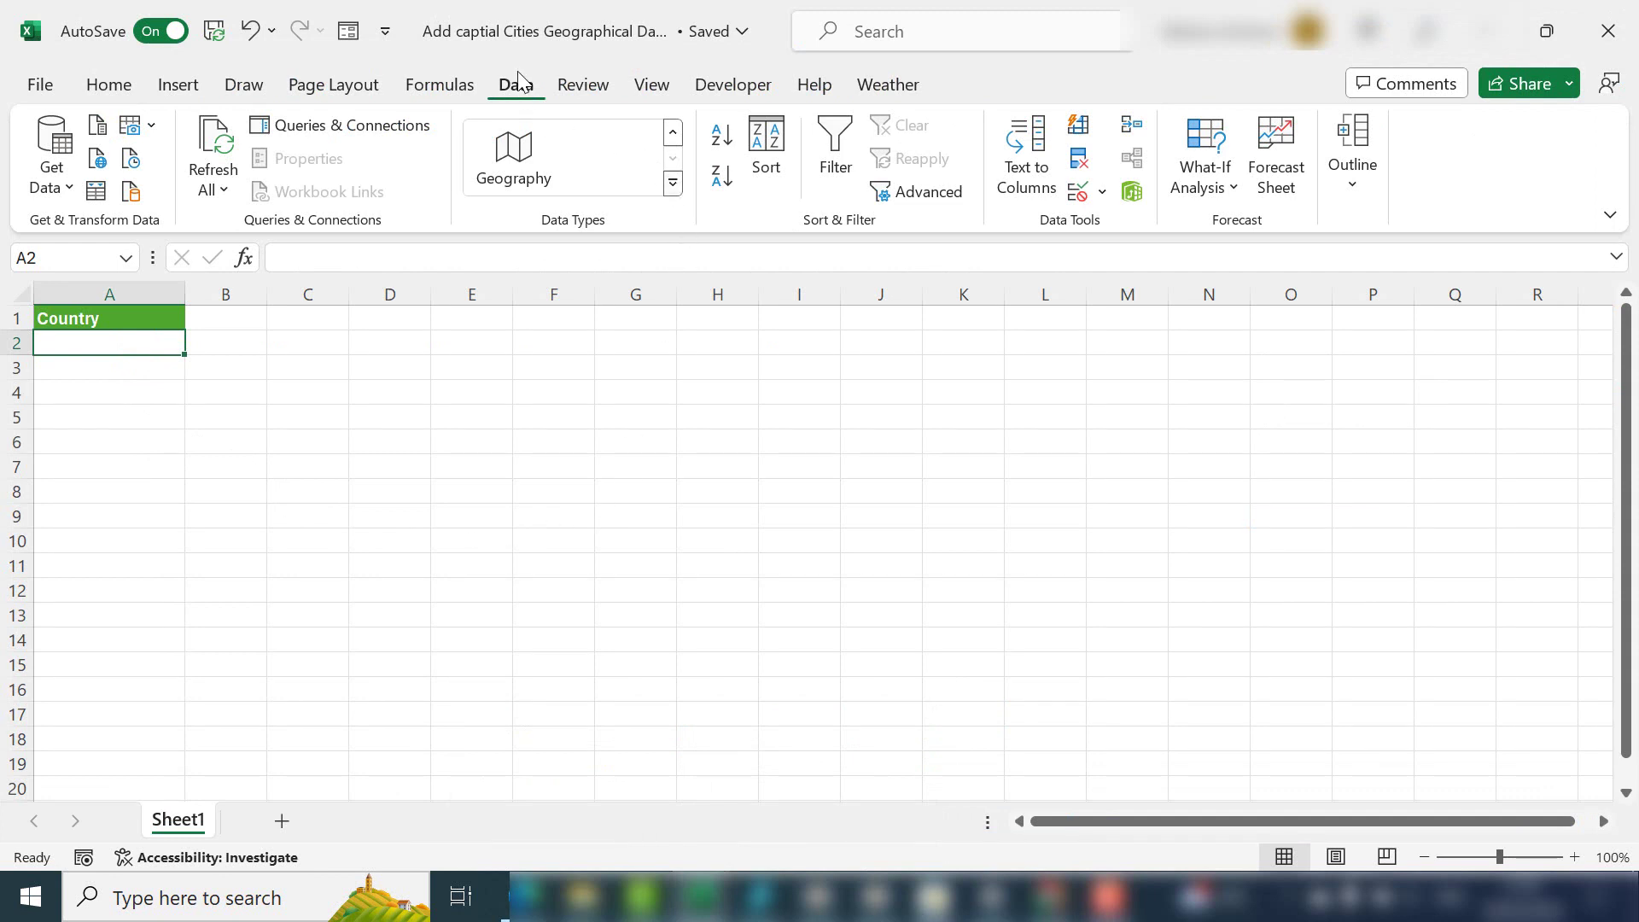
left_click(673, 183)
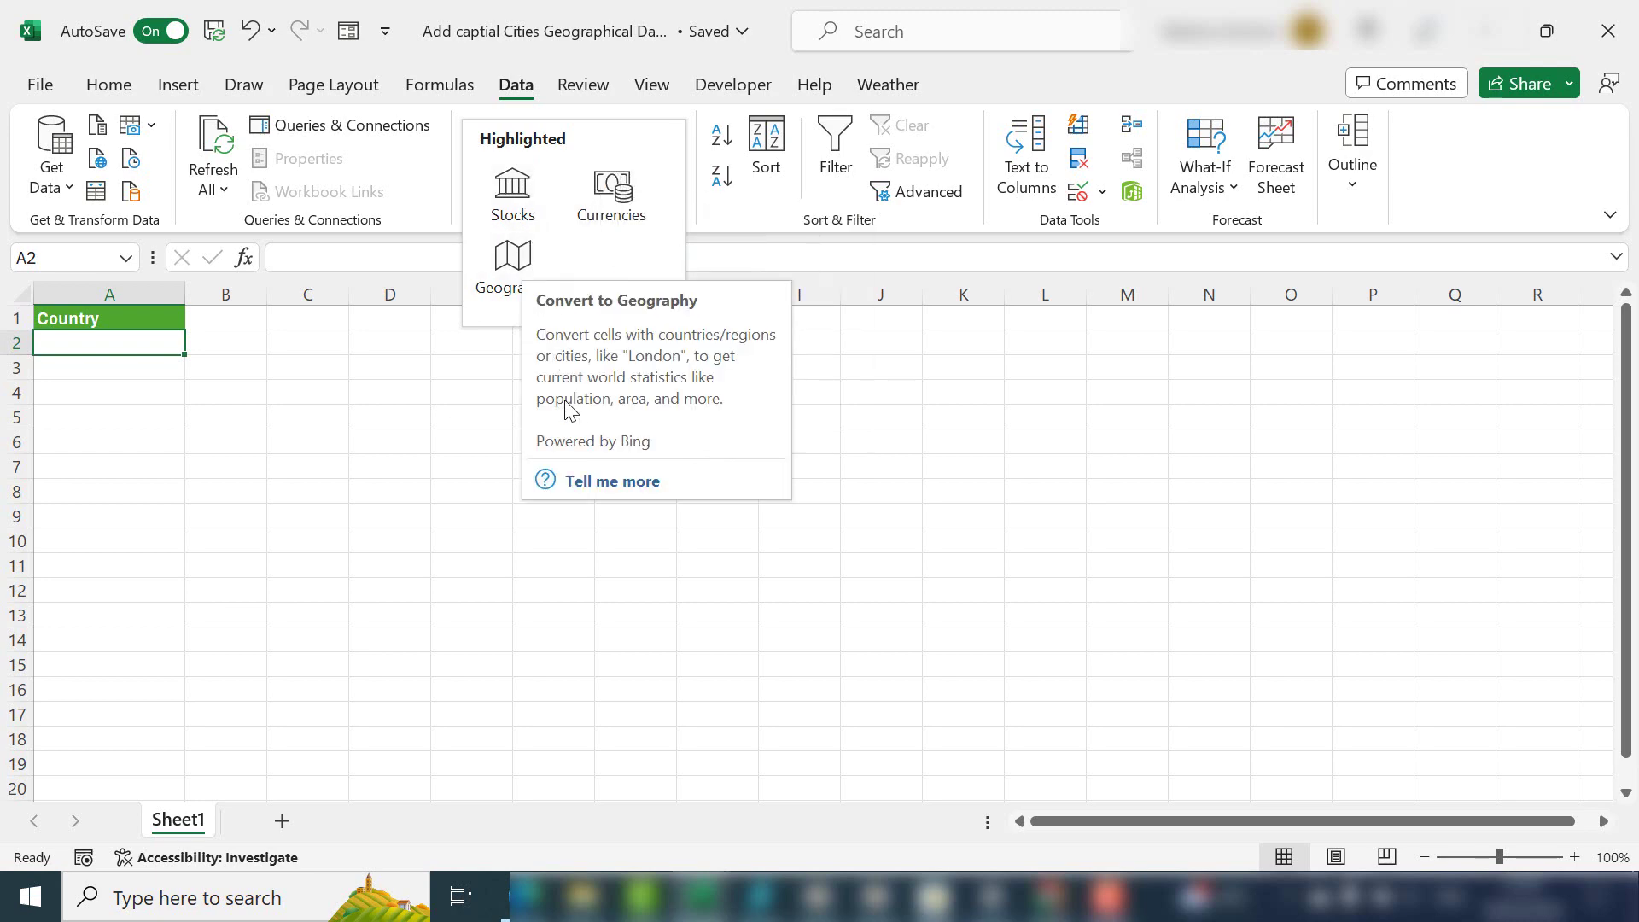
left_click(128, 353)
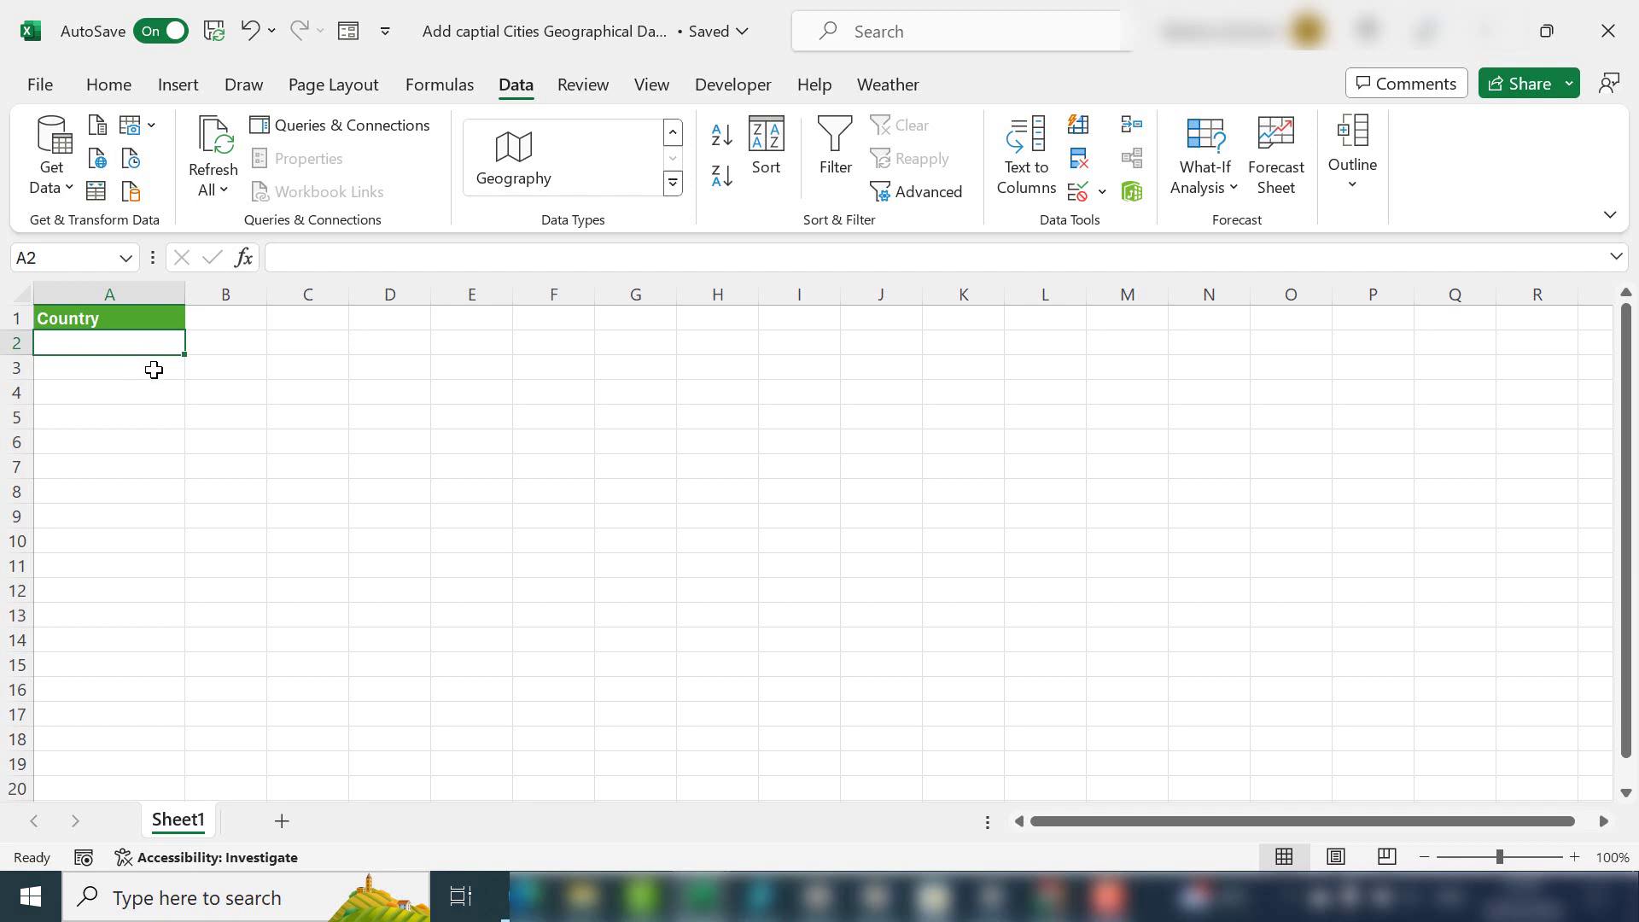
Enter India, France, United Kingdom and Republic of Ireland in A2:A5, then select them.
type("India")
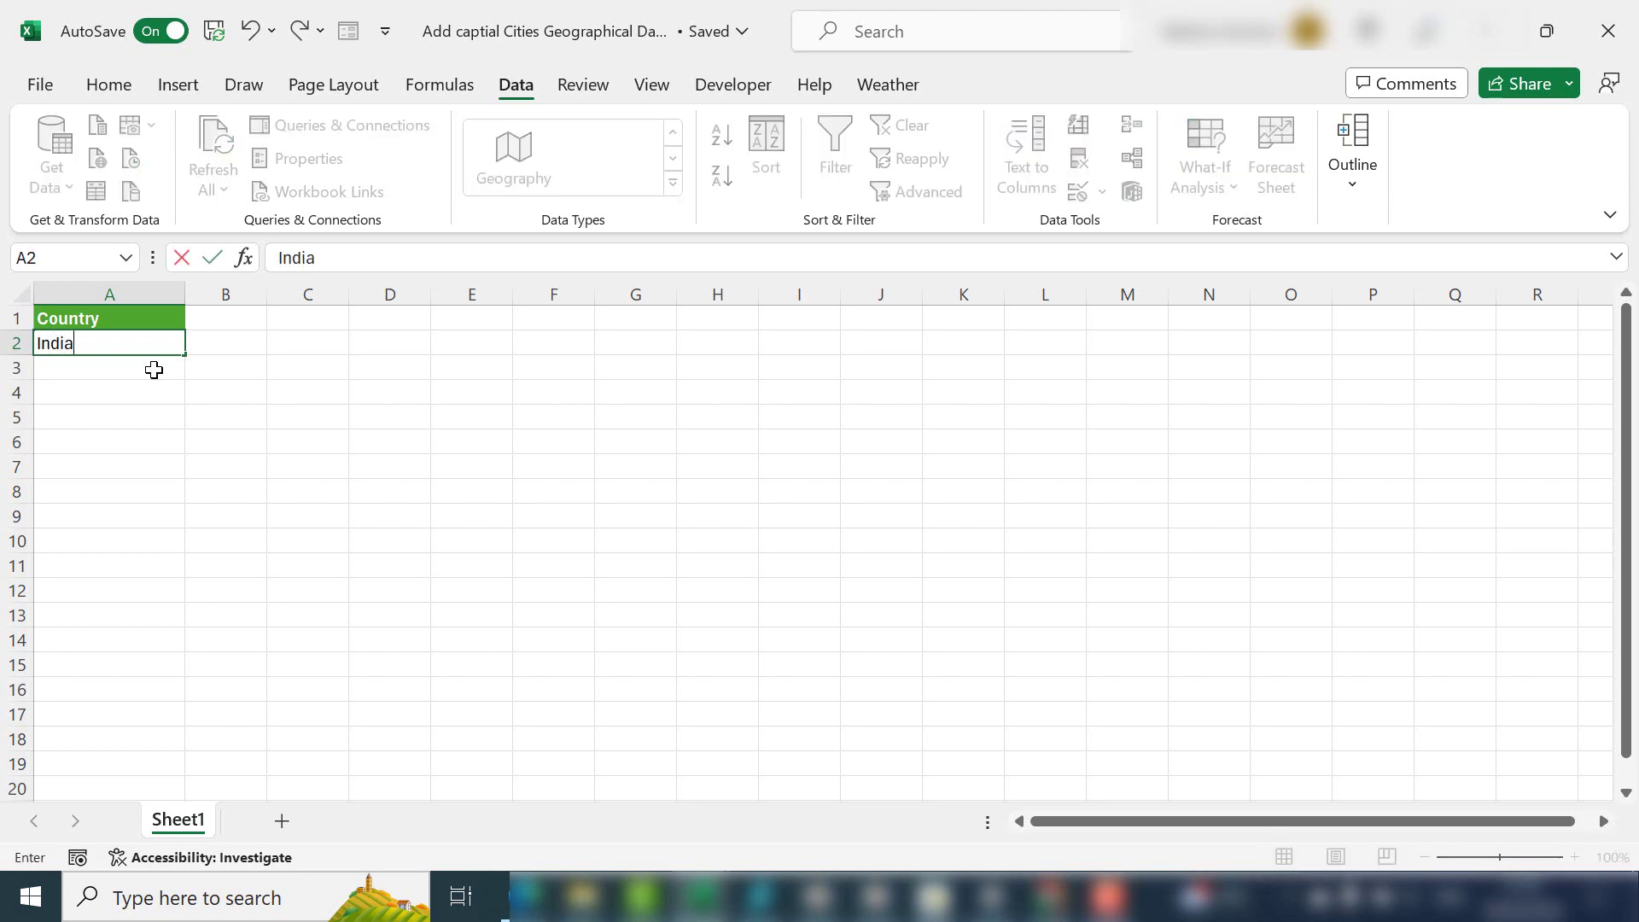
key("Return")
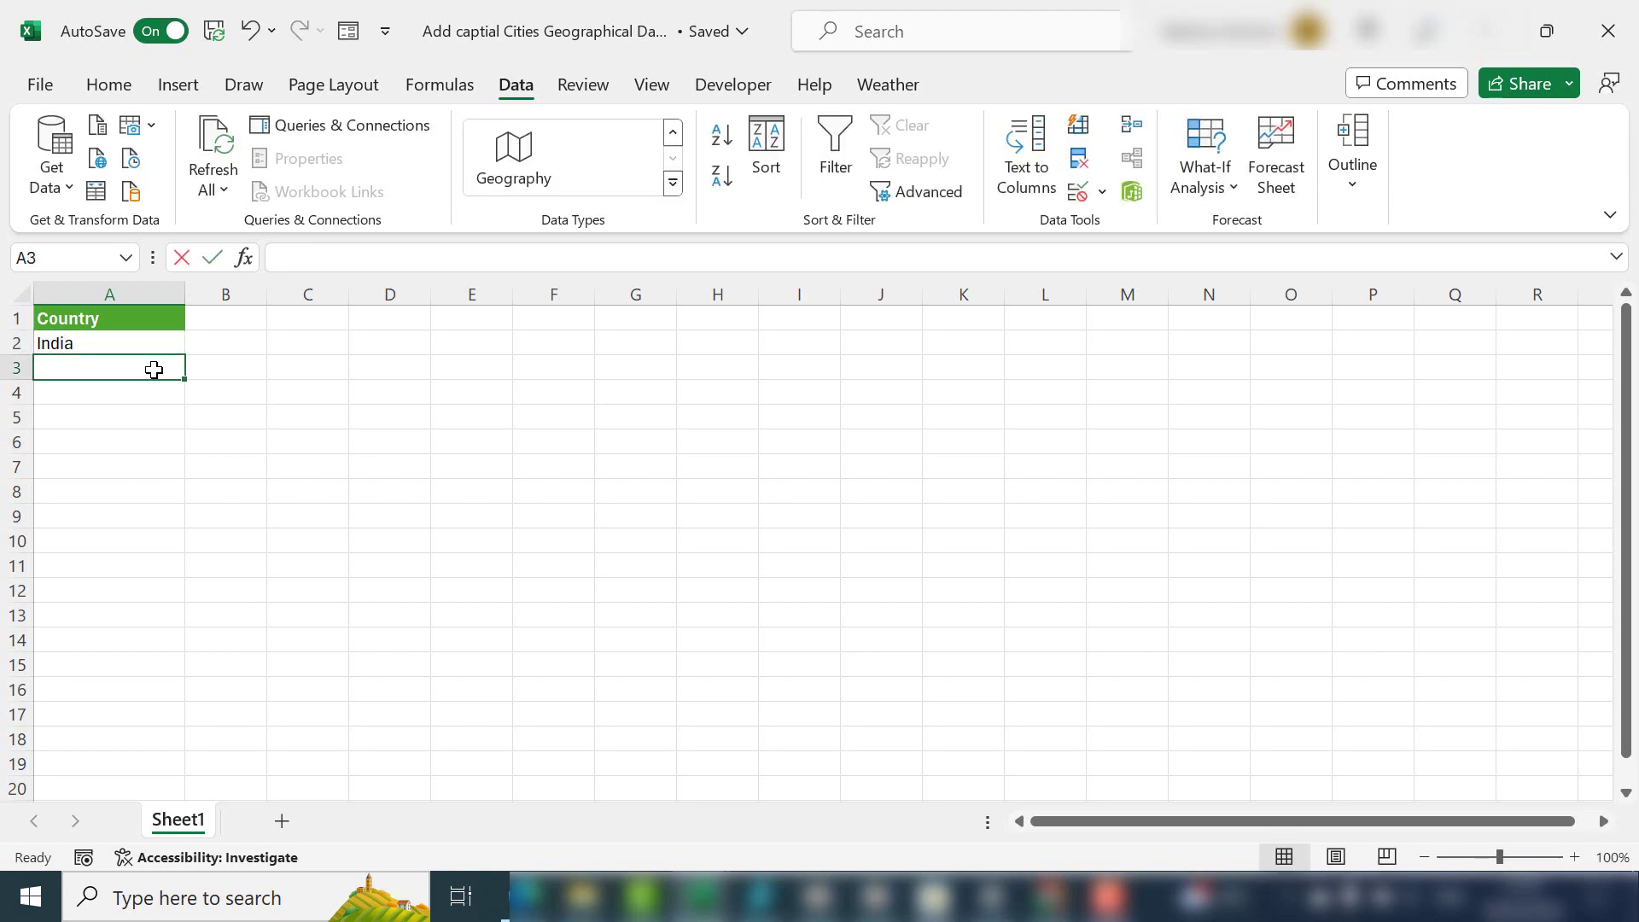
type("France")
key("Return")
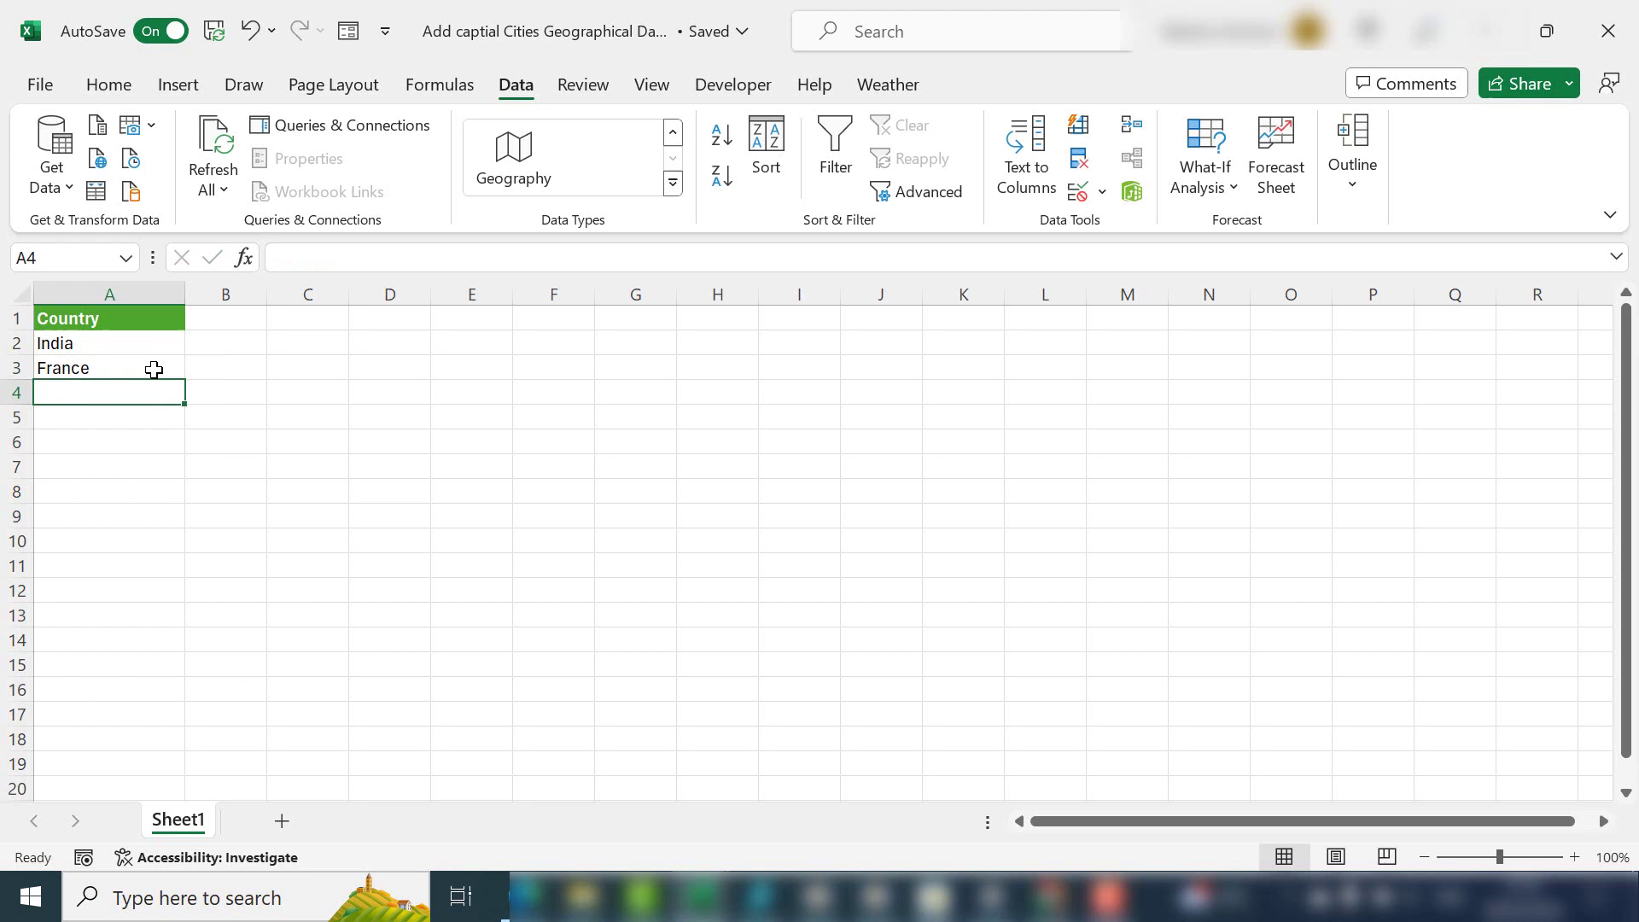
type("United Kingdom")
key("Return")
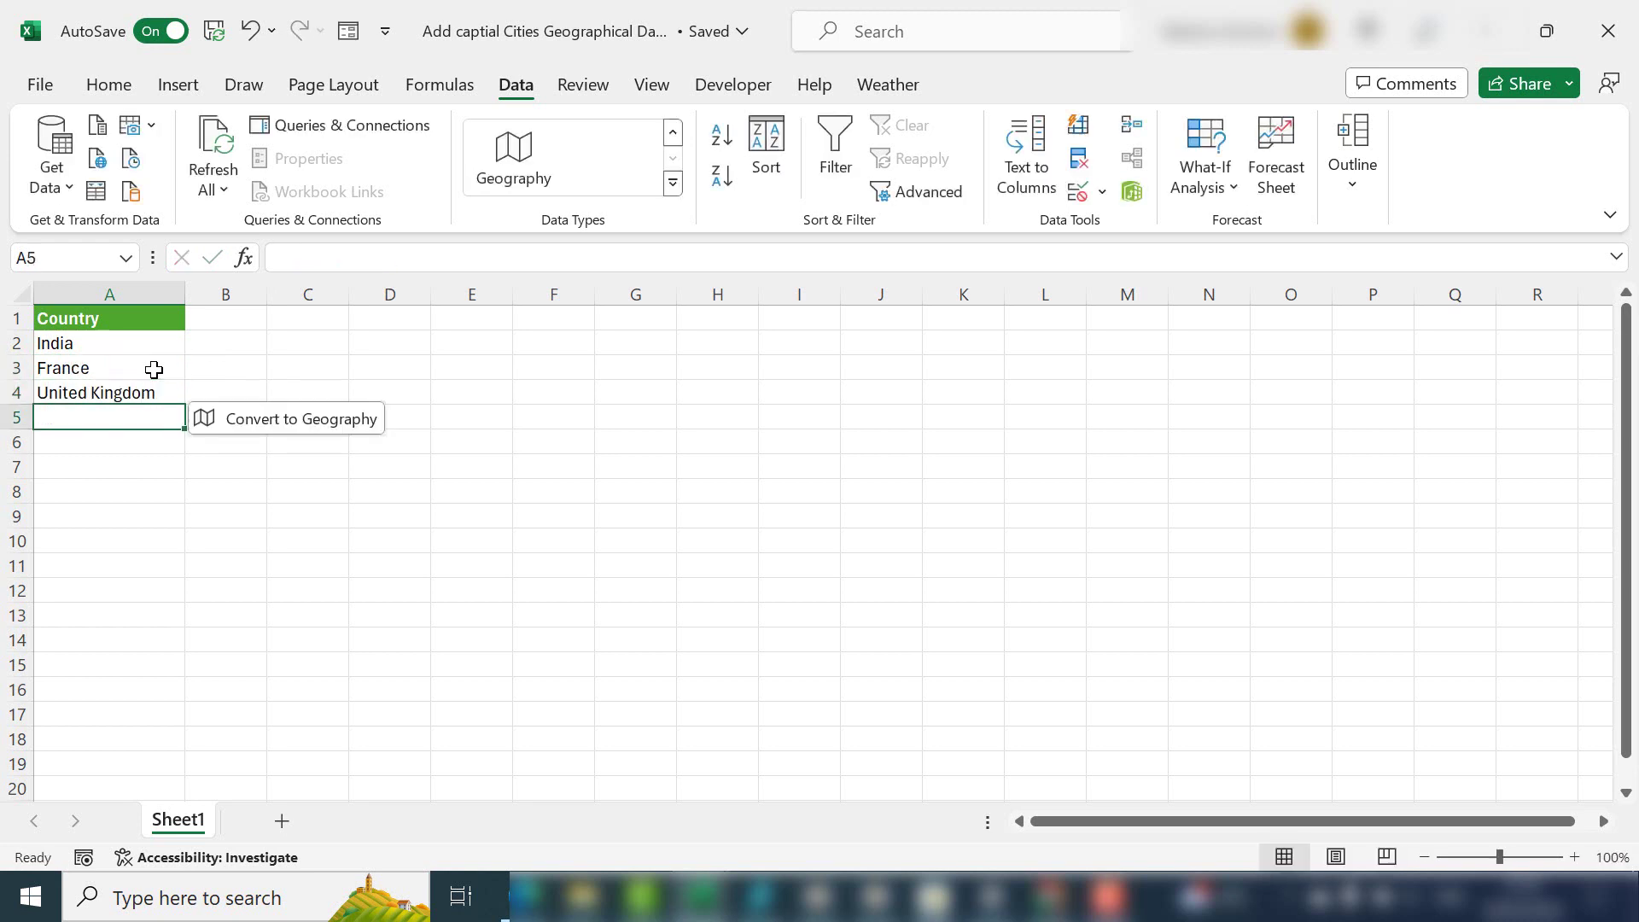
type("Republic of Ireland")
key("Return")
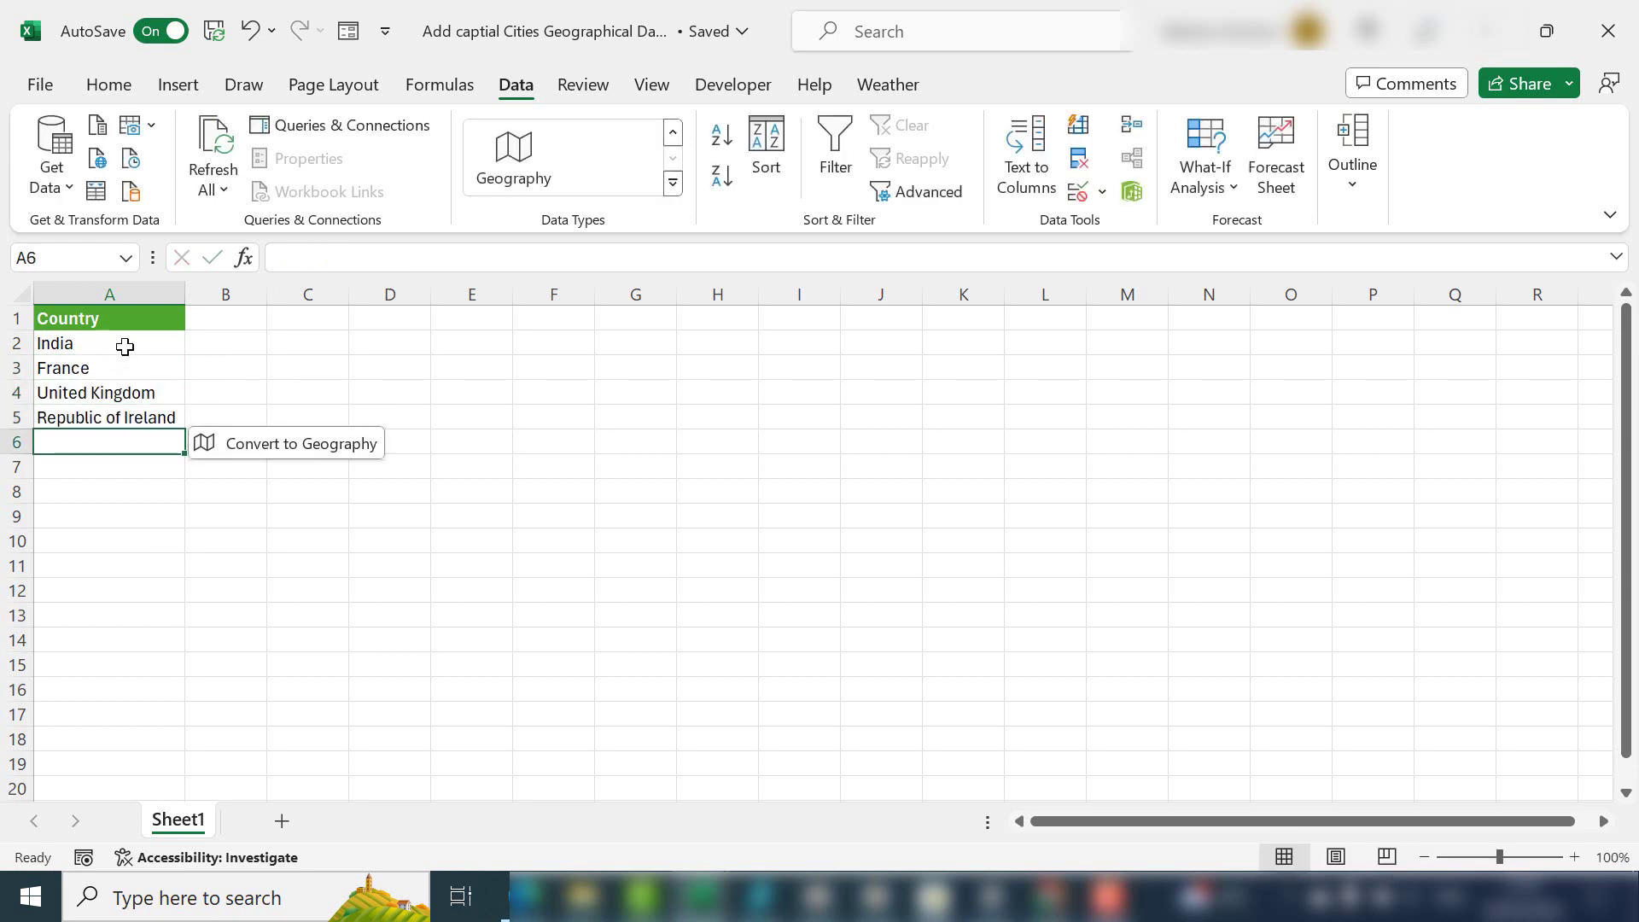
left_click_drag(120, 344, 150, 417)
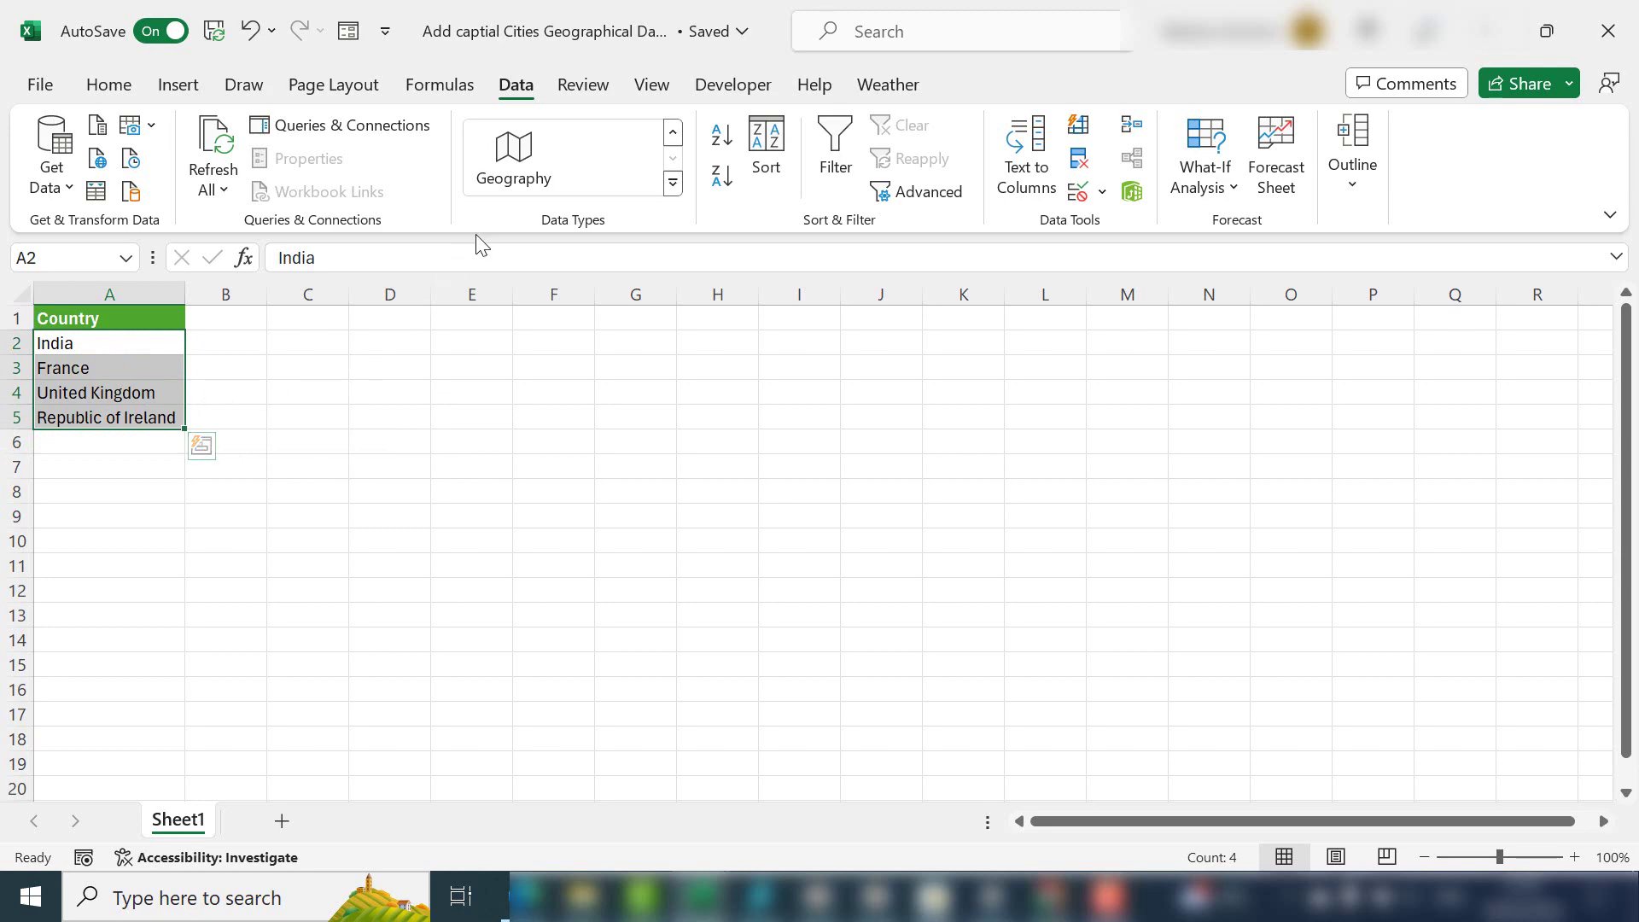
Convert the country names in A2:A5 to the Geography data type.
left_click(521, 184)
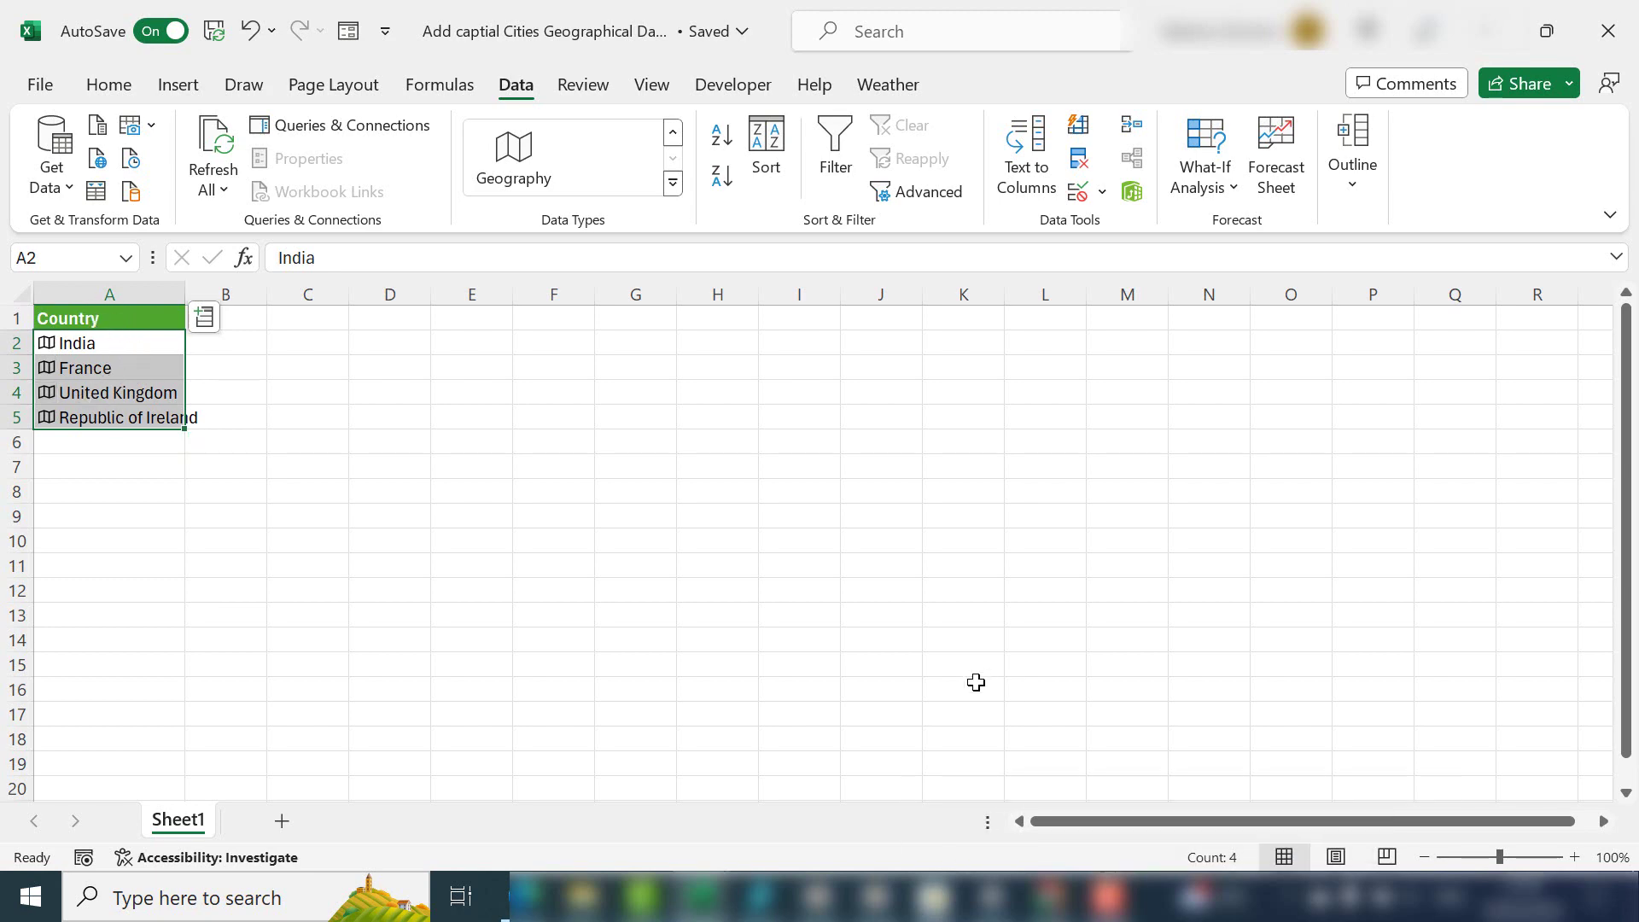
Add a Capital/Major City column and widen column B to fit the city names.
left_click(204, 318)
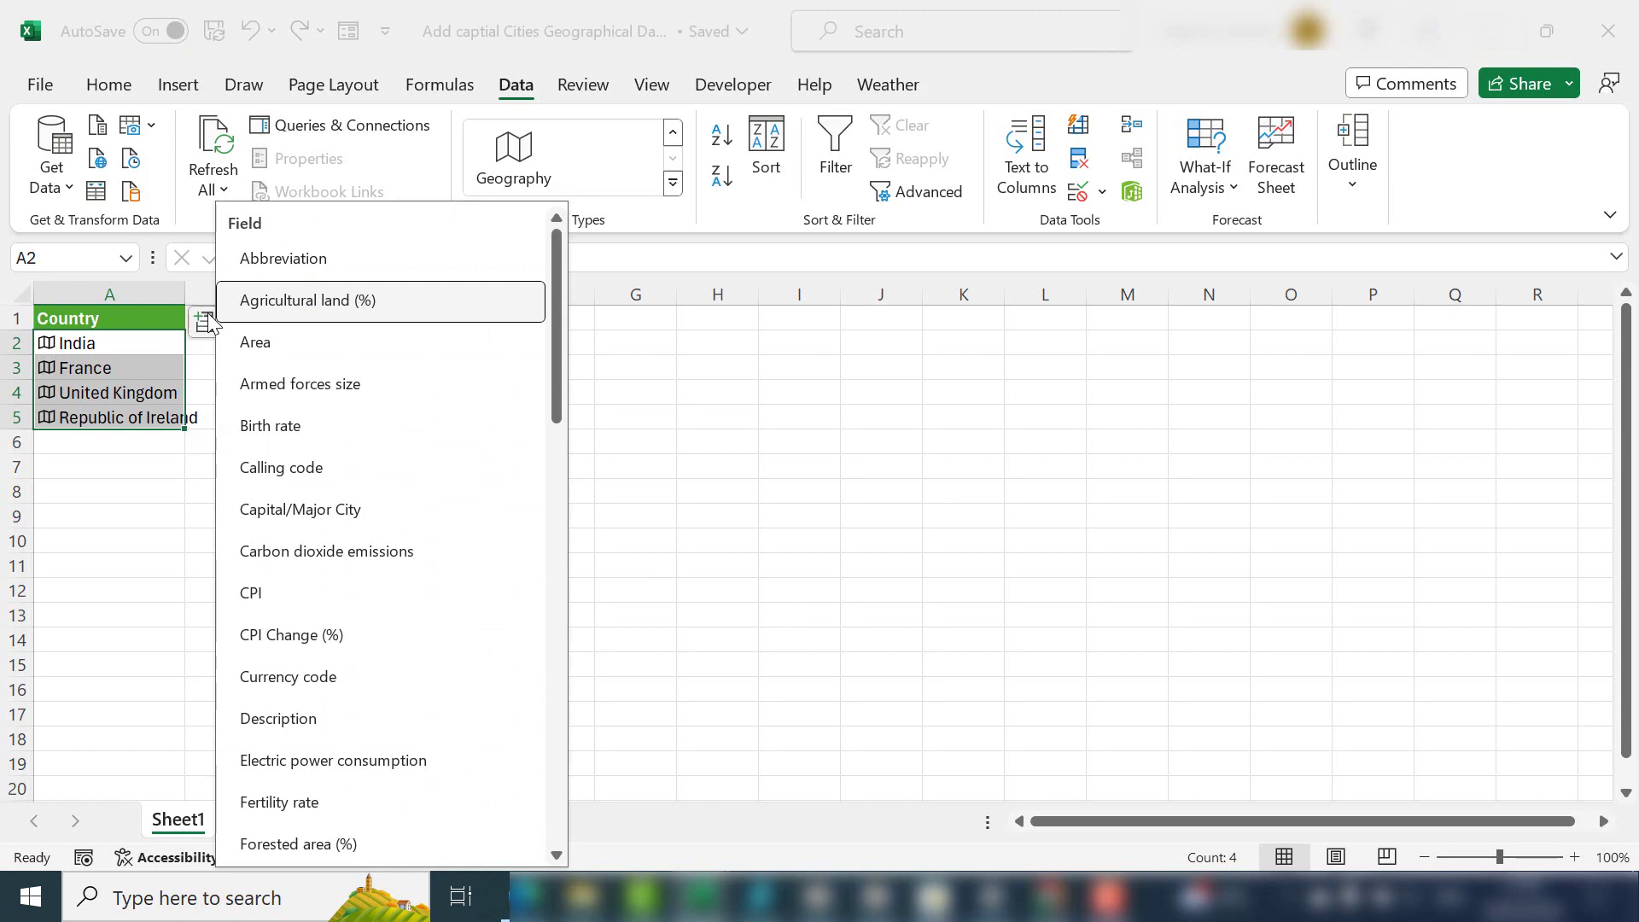
scroll(327, 649, "down", 1)
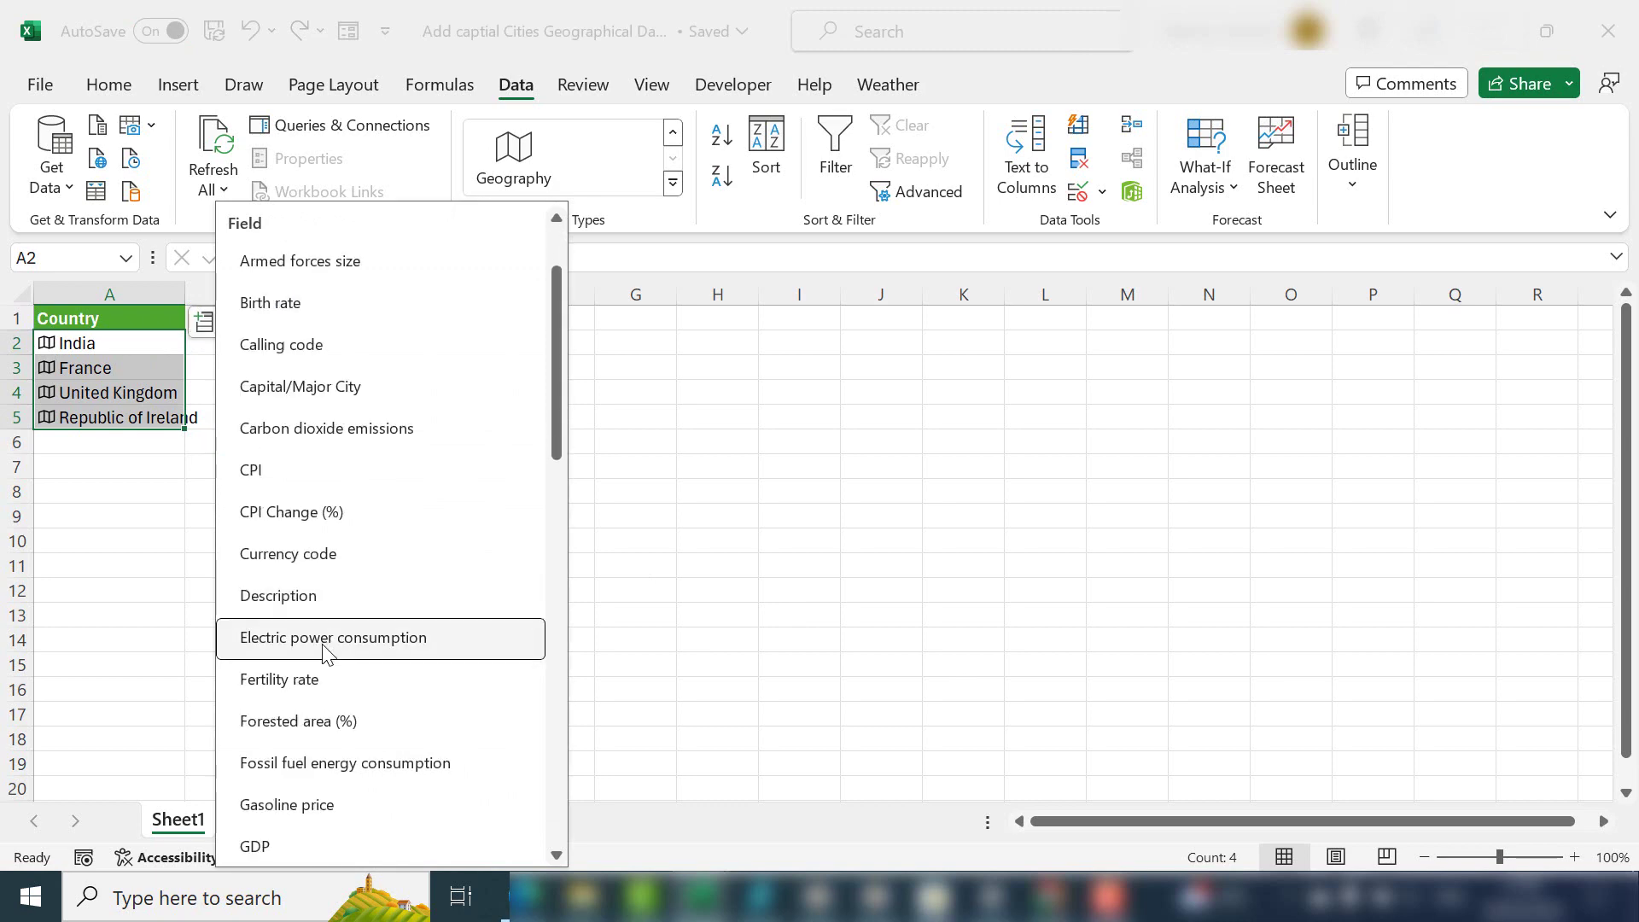
scroll(392, 754, "down", 3)
scroll(394, 747, "up", 4)
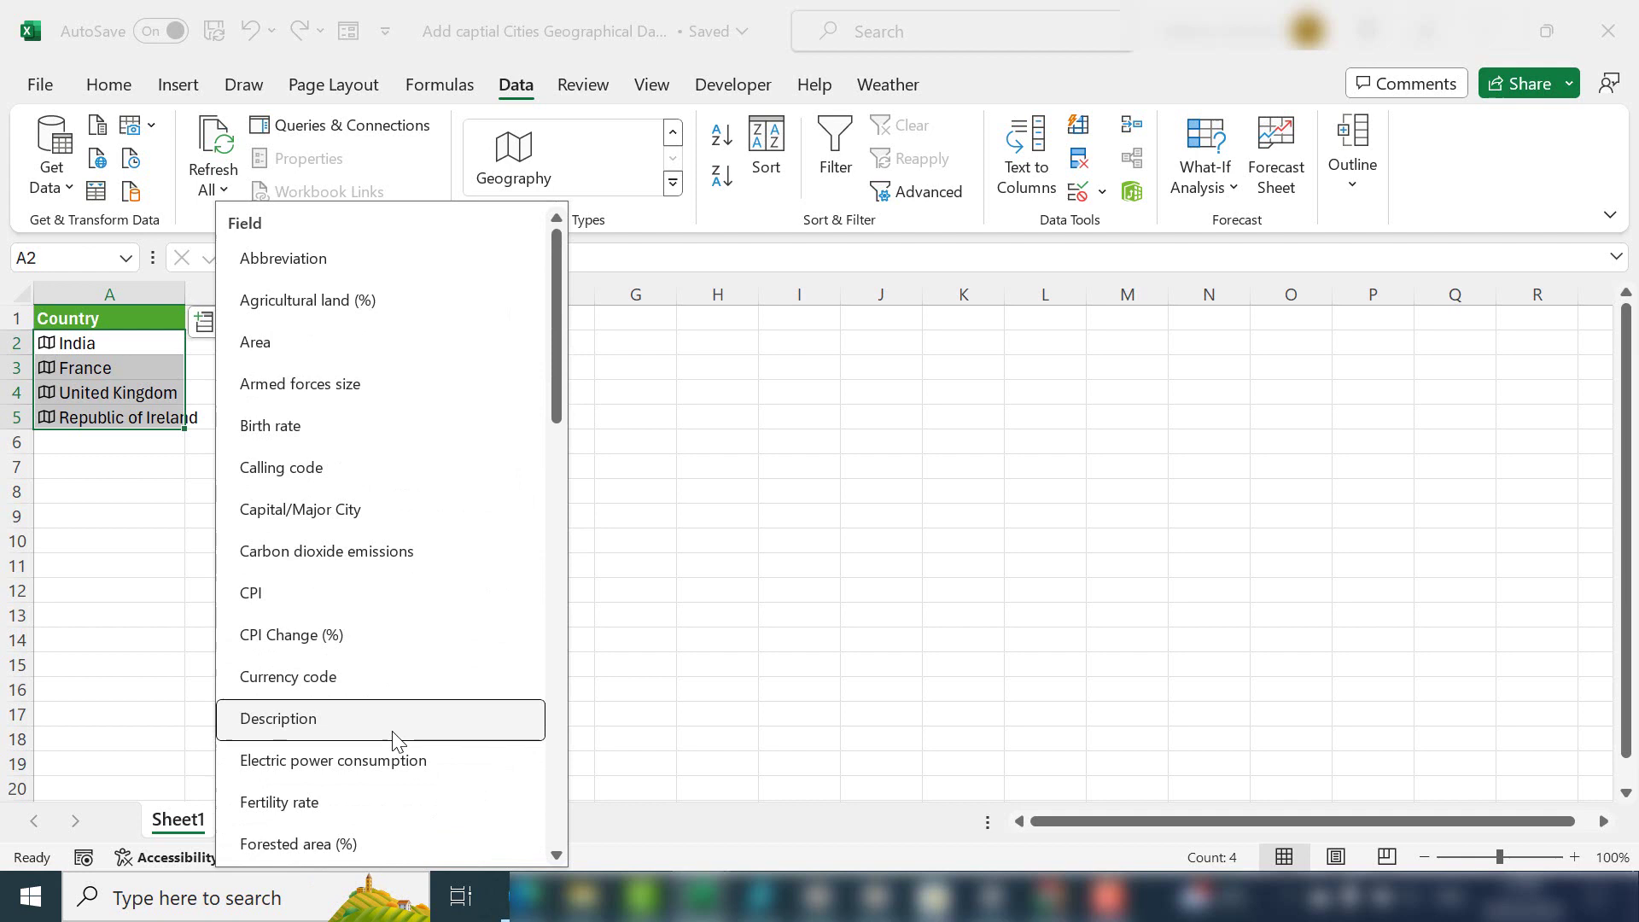
left_click(415, 507)
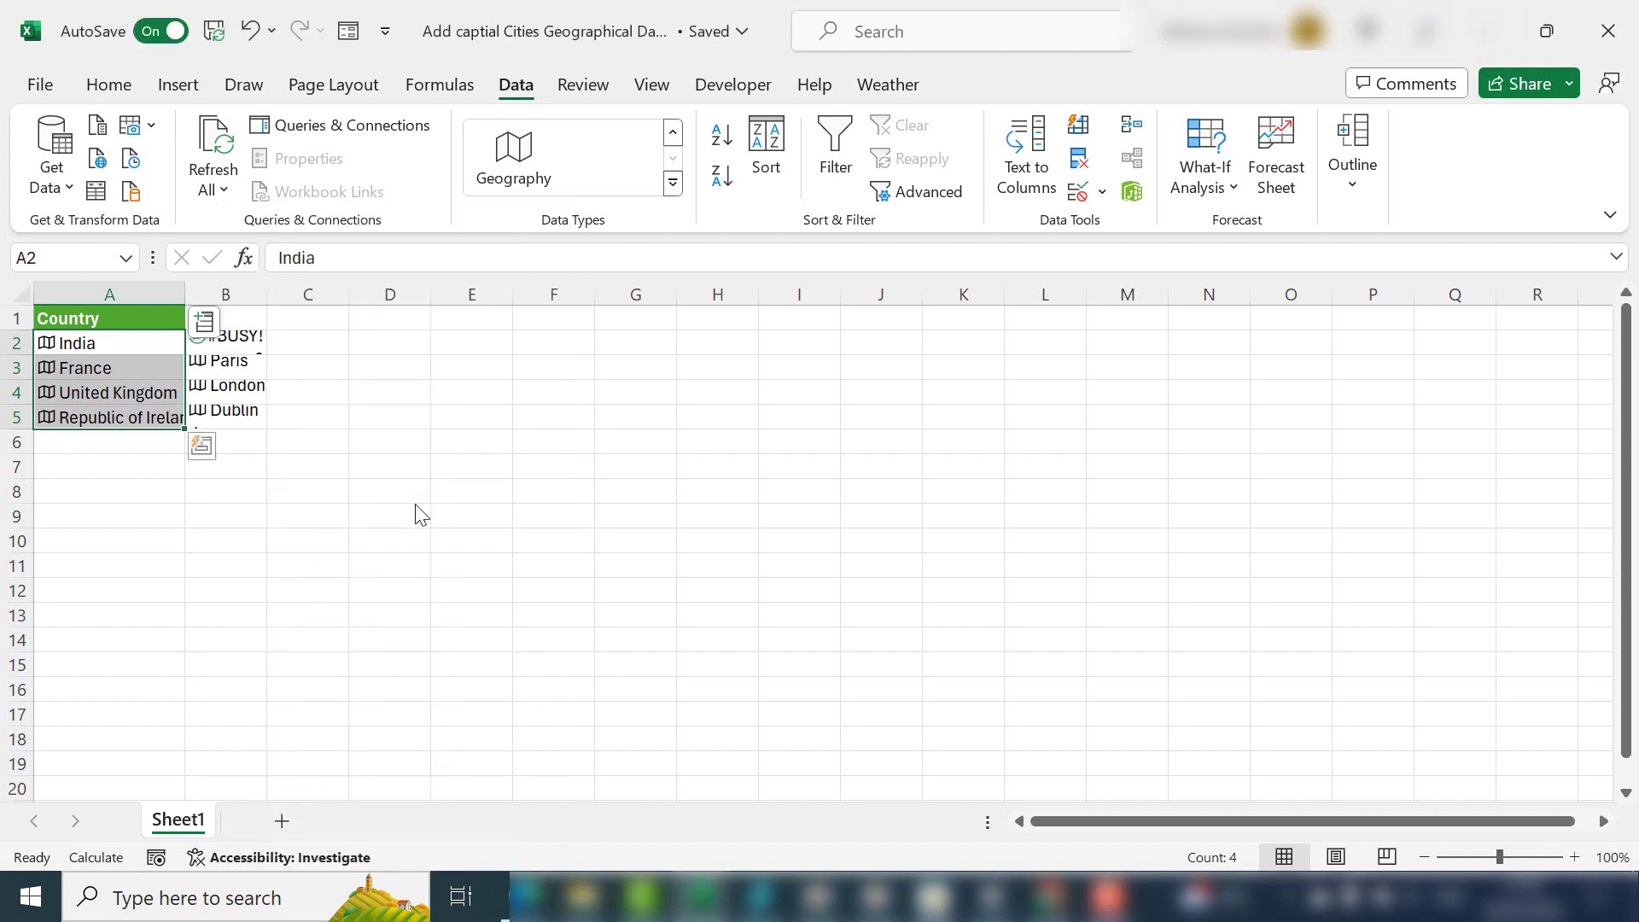
left_click_drag(267, 294, 328, 294)
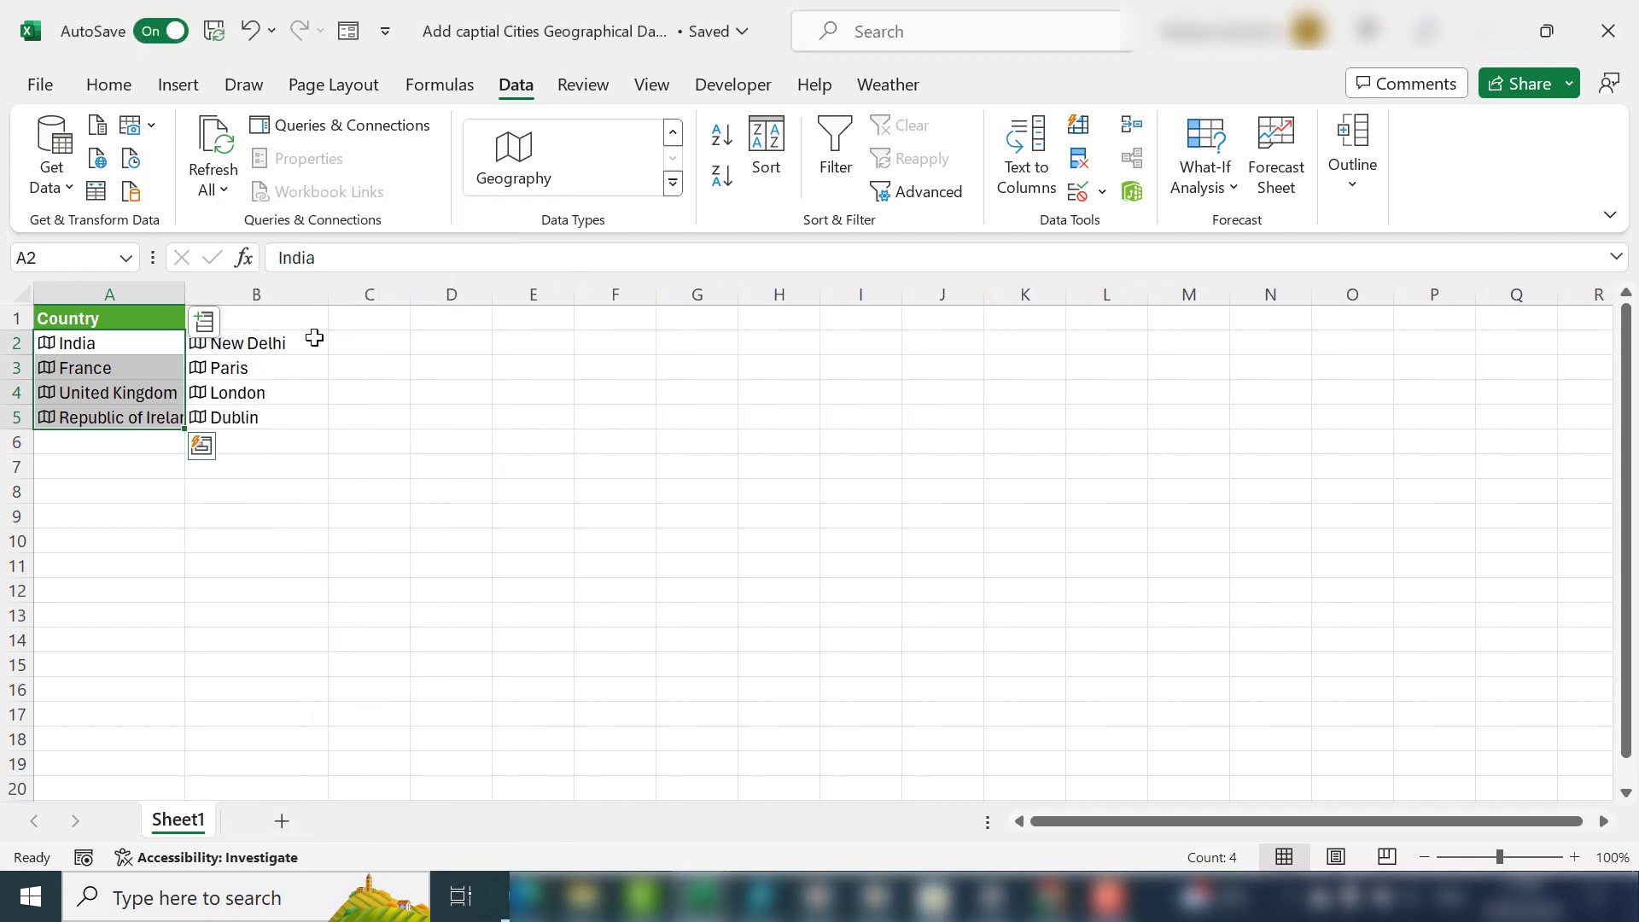
Add Currency code and Life expectancy columns for the four countries.
left_click(206, 329)
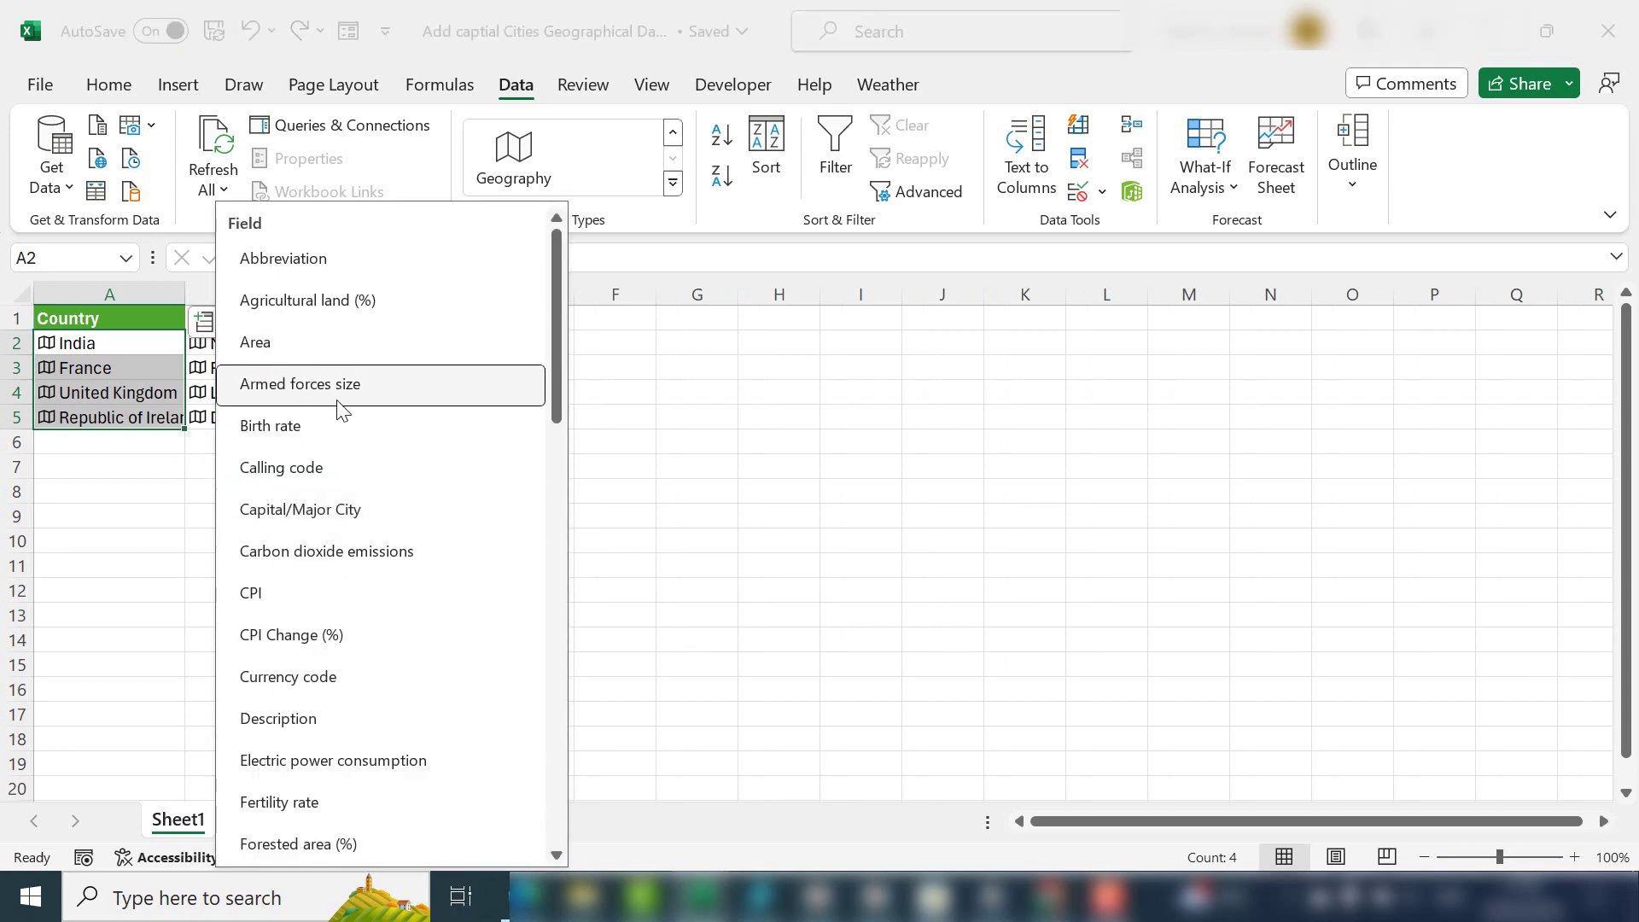
left_click(439, 680)
left_click(204, 321)
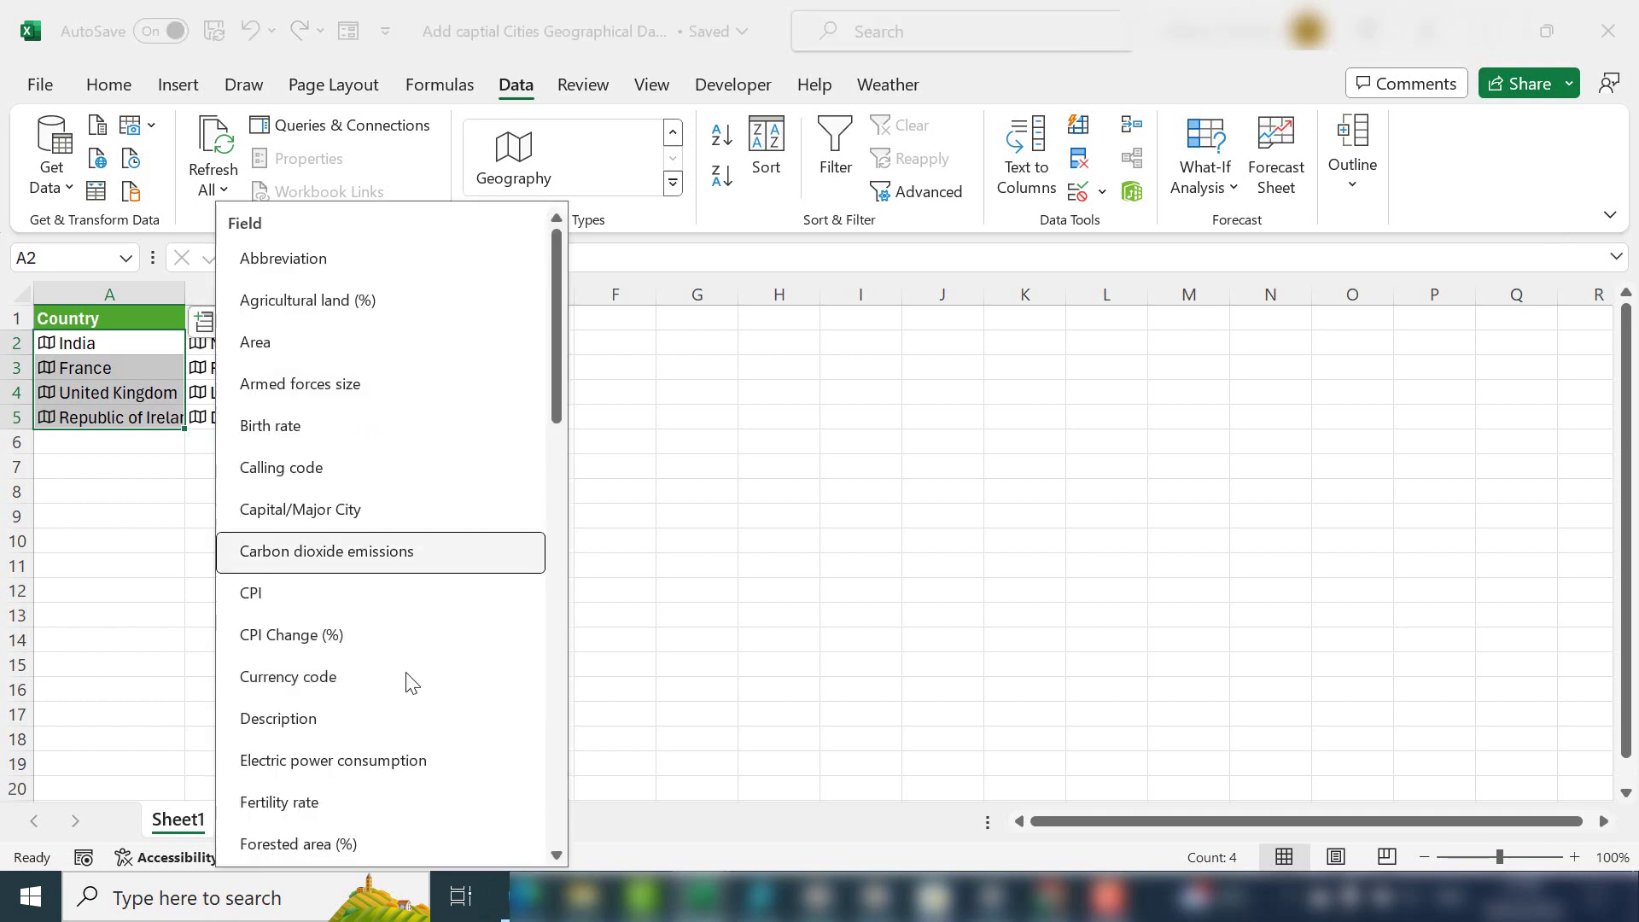
scroll(407, 681, "down", 5)
left_click(418, 765)
left_click(134, 536)
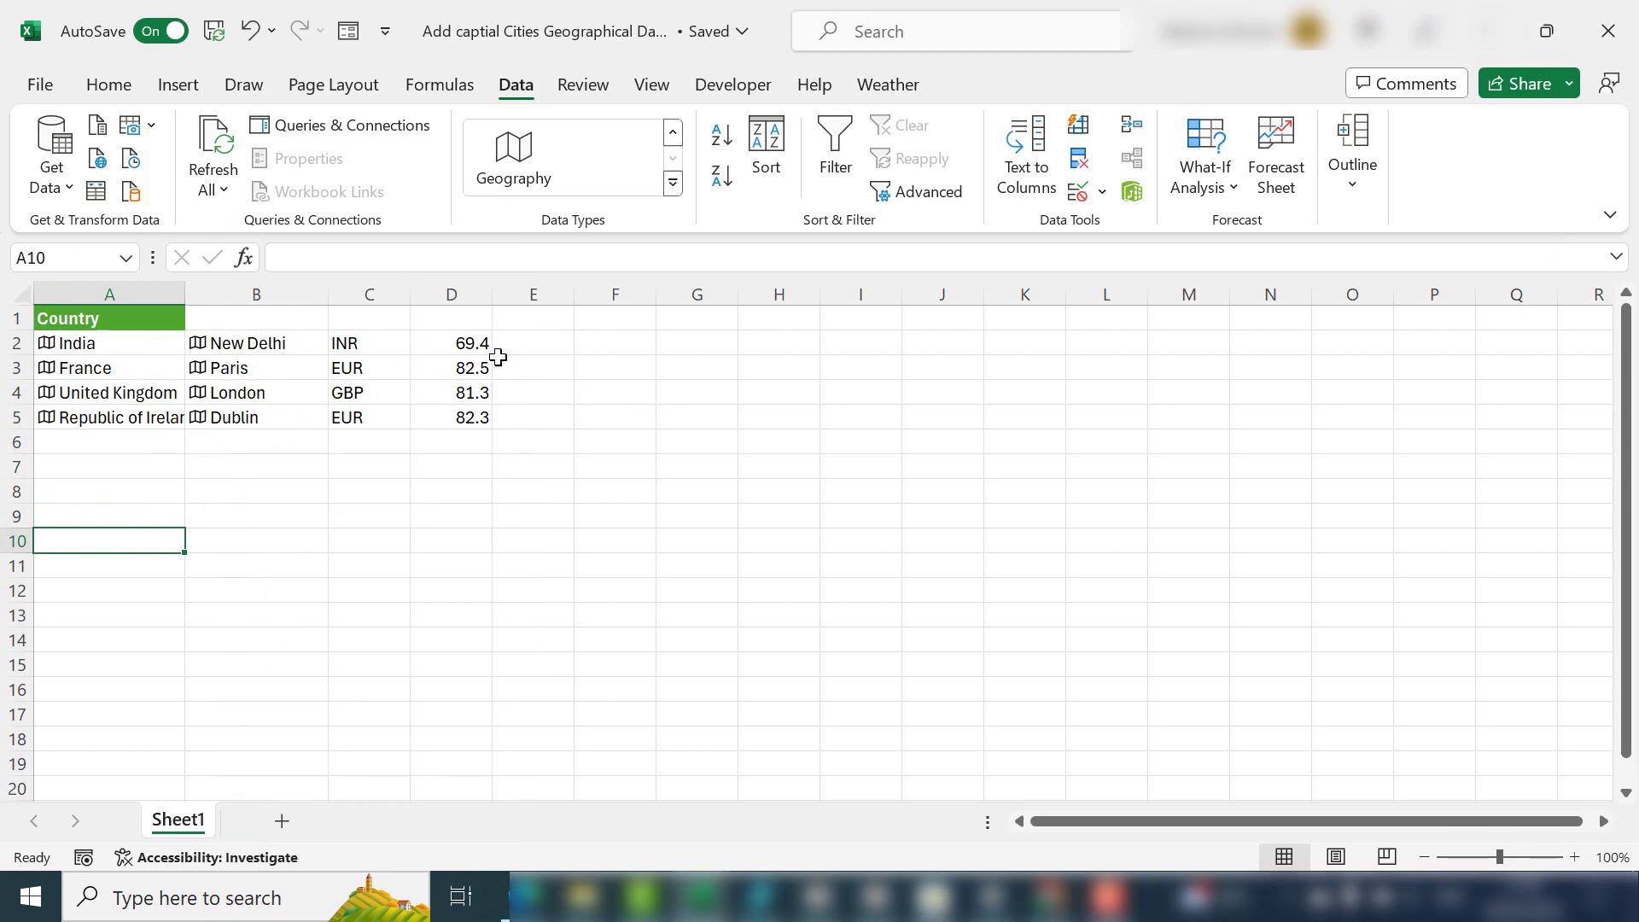
Undo the earlier linked country data to clear the sheet.
left_click_drag(227, 318, 194, 307)
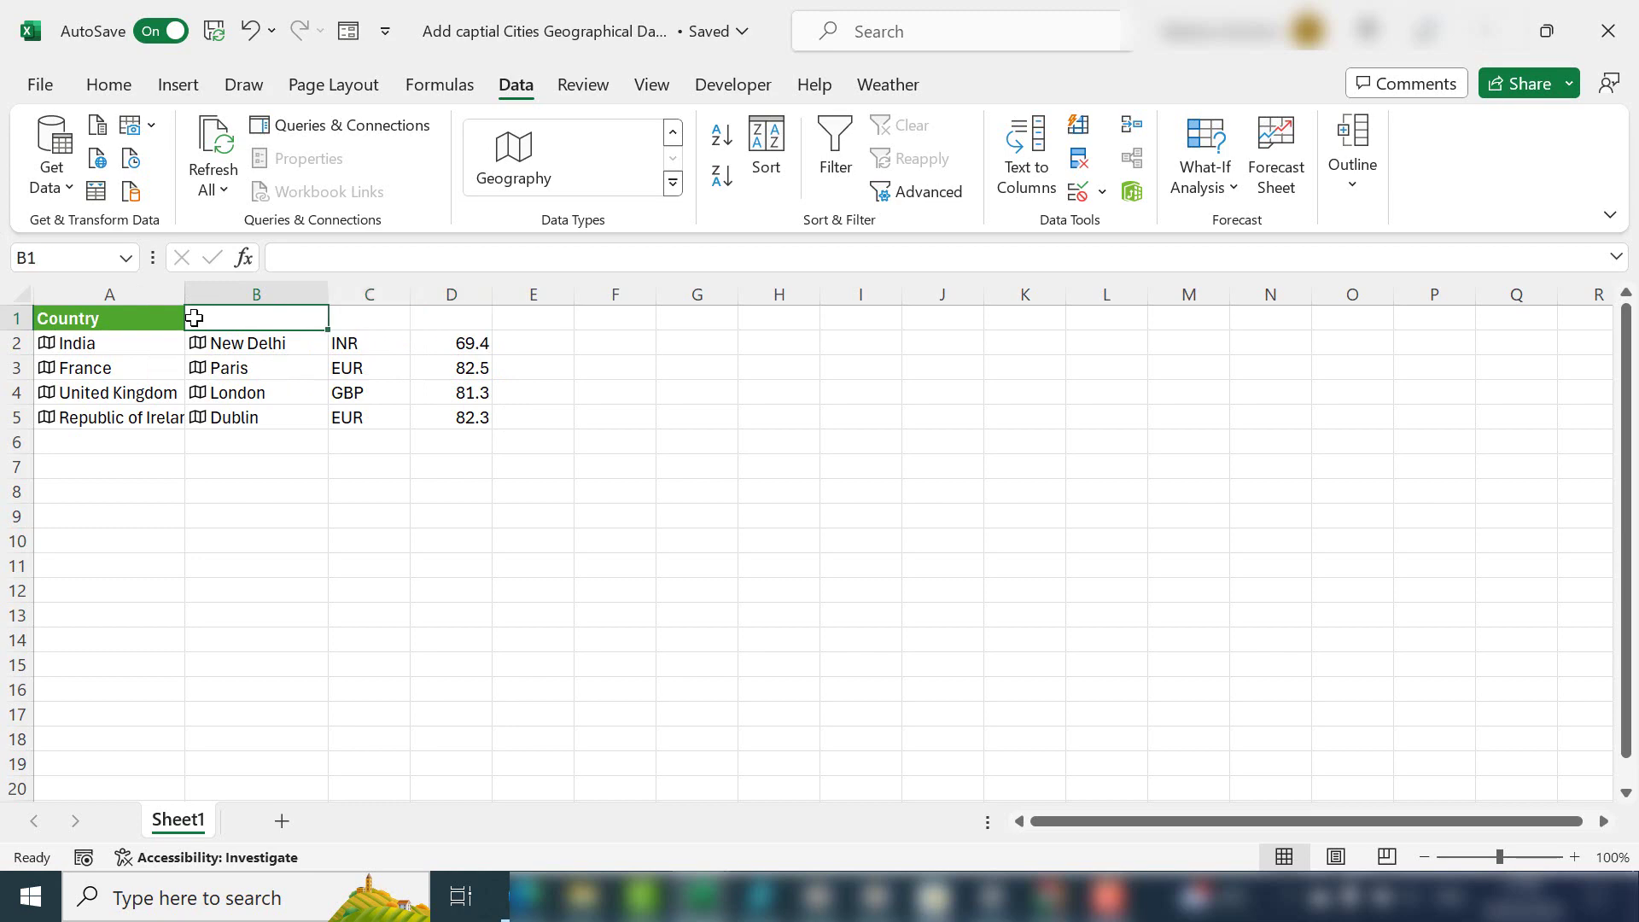
left_click_drag(289, 322, 423, 322)
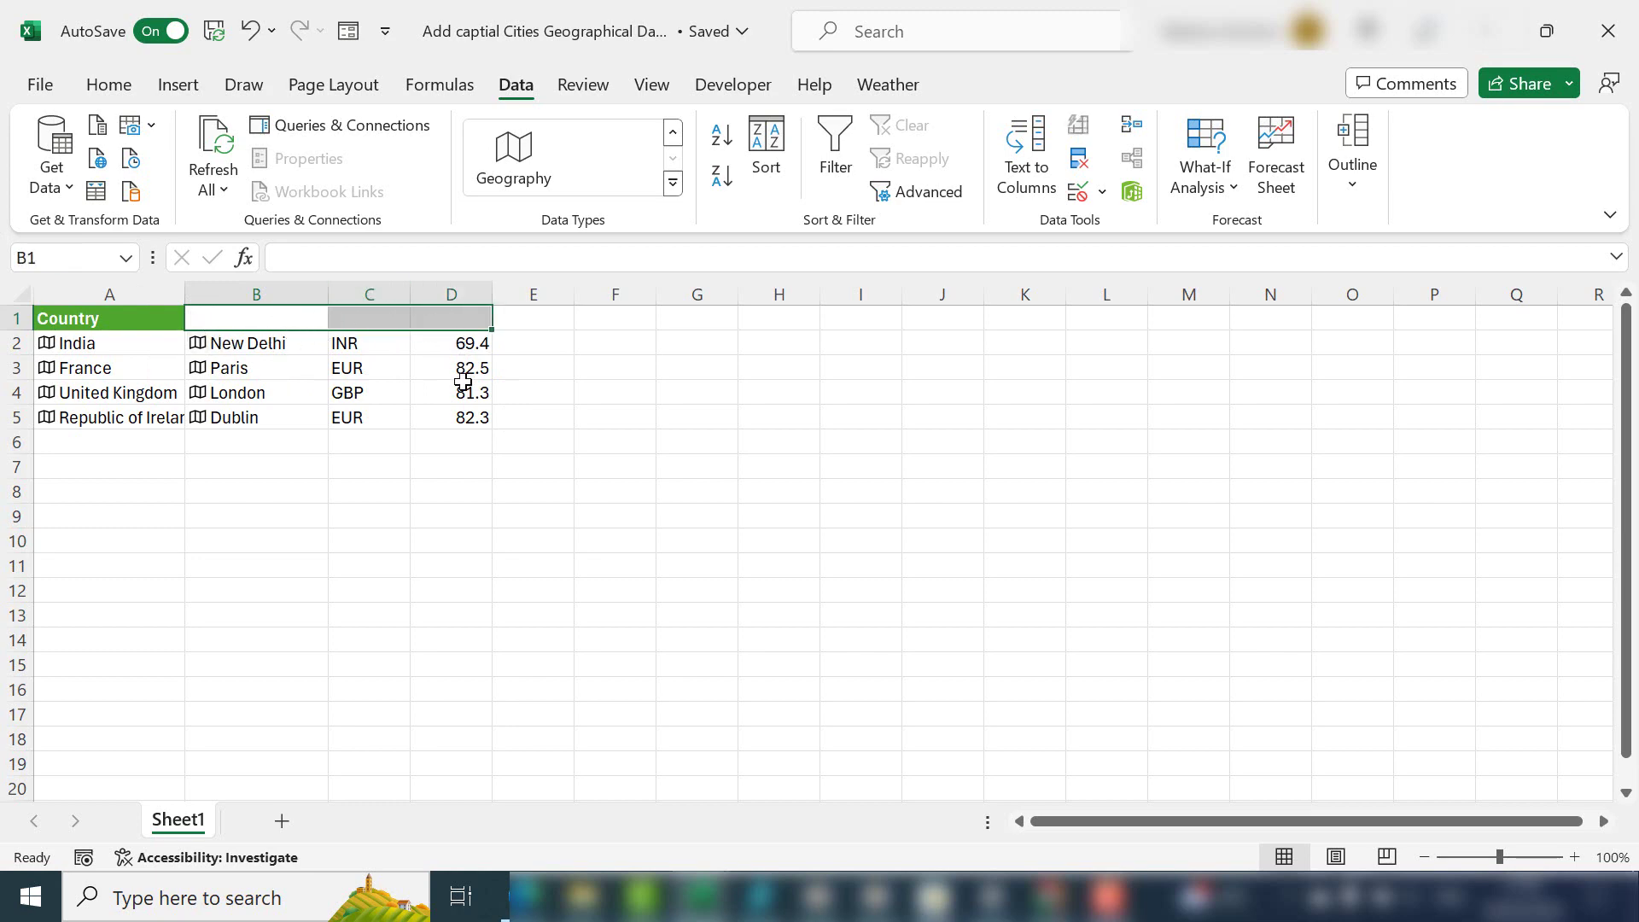
key("ctrl+z")
left_click_drag(235, 325, 452, 323)
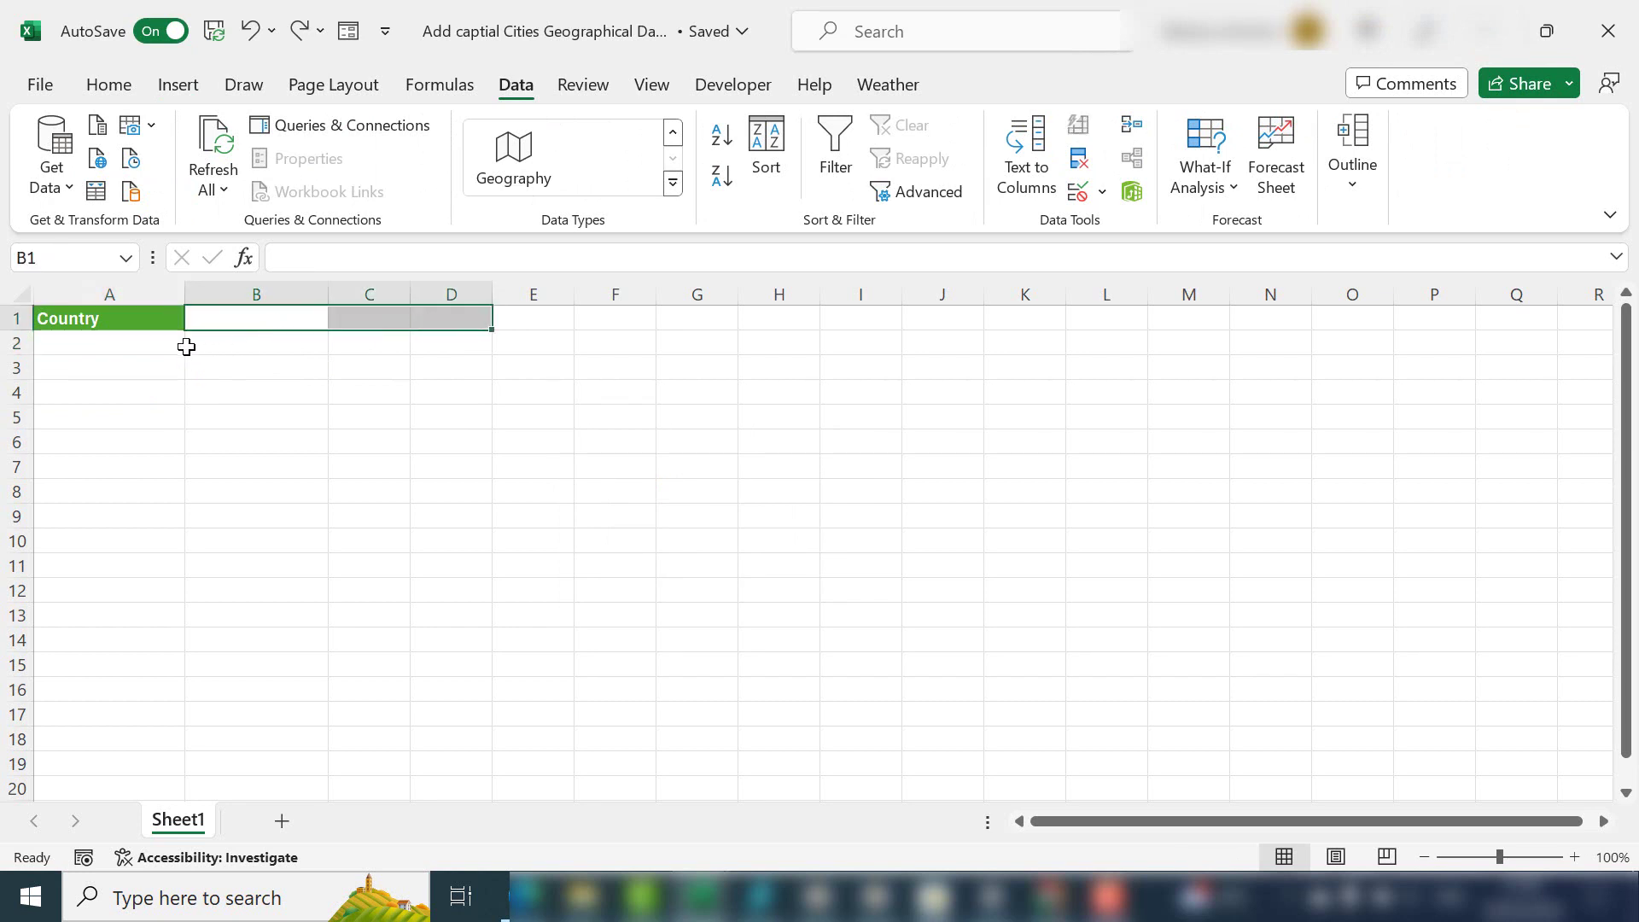
Type India, United Kingdom, Mexico and France into A2:A5 and select A1:A5.
left_click(154, 351)
type("India")
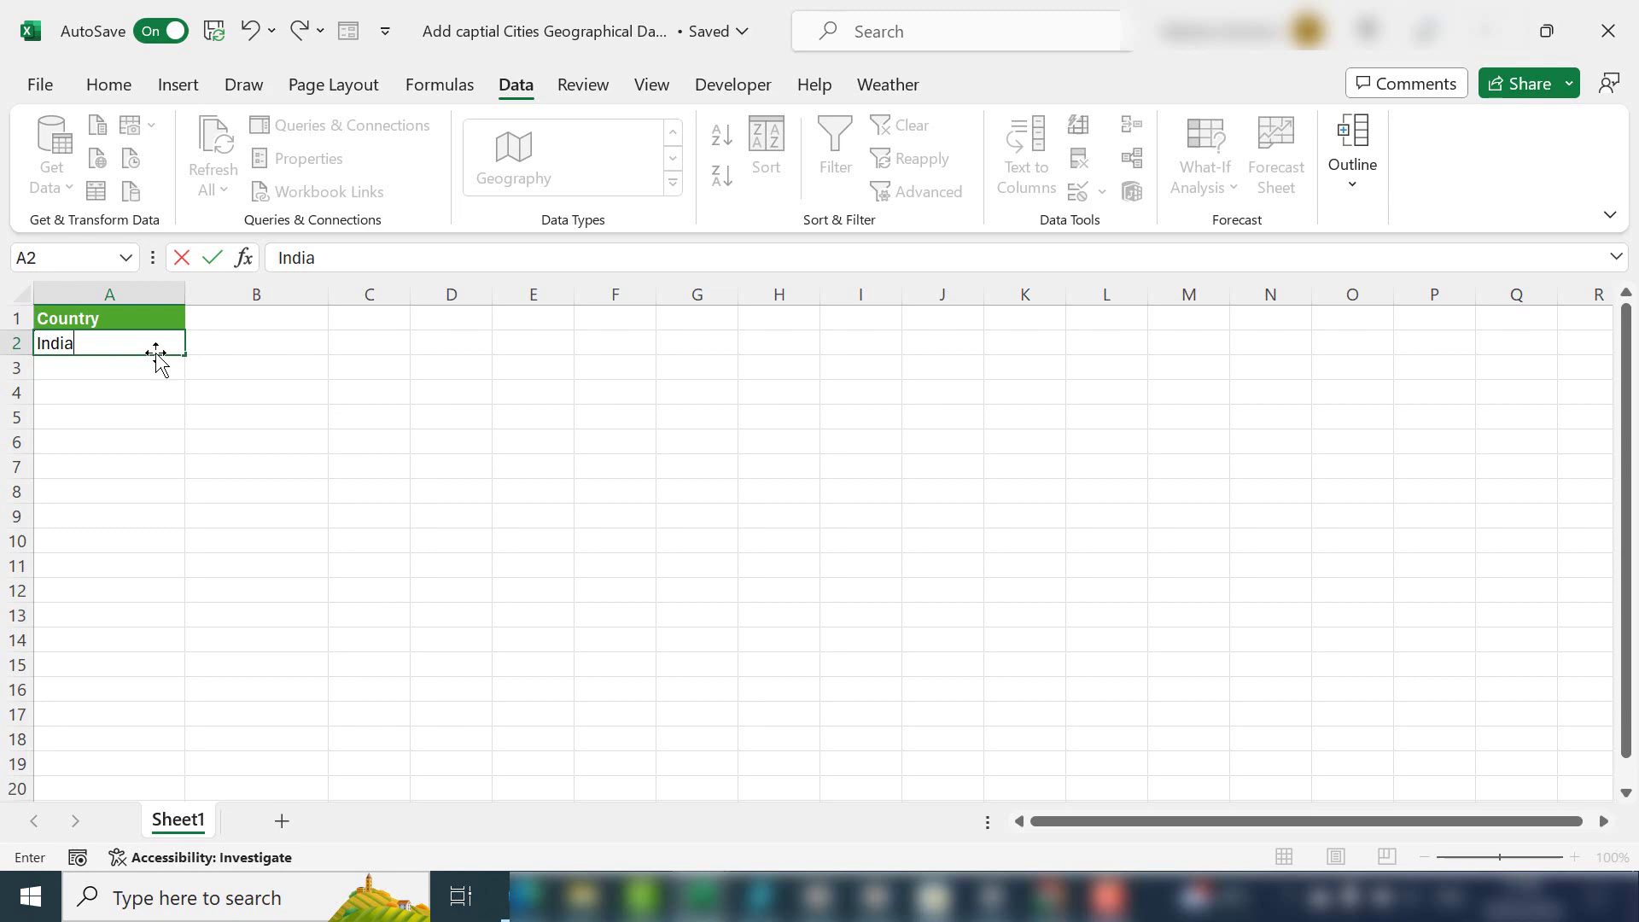
key("Return")
type("United Kingdom")
key("Return")
type("Mexi")
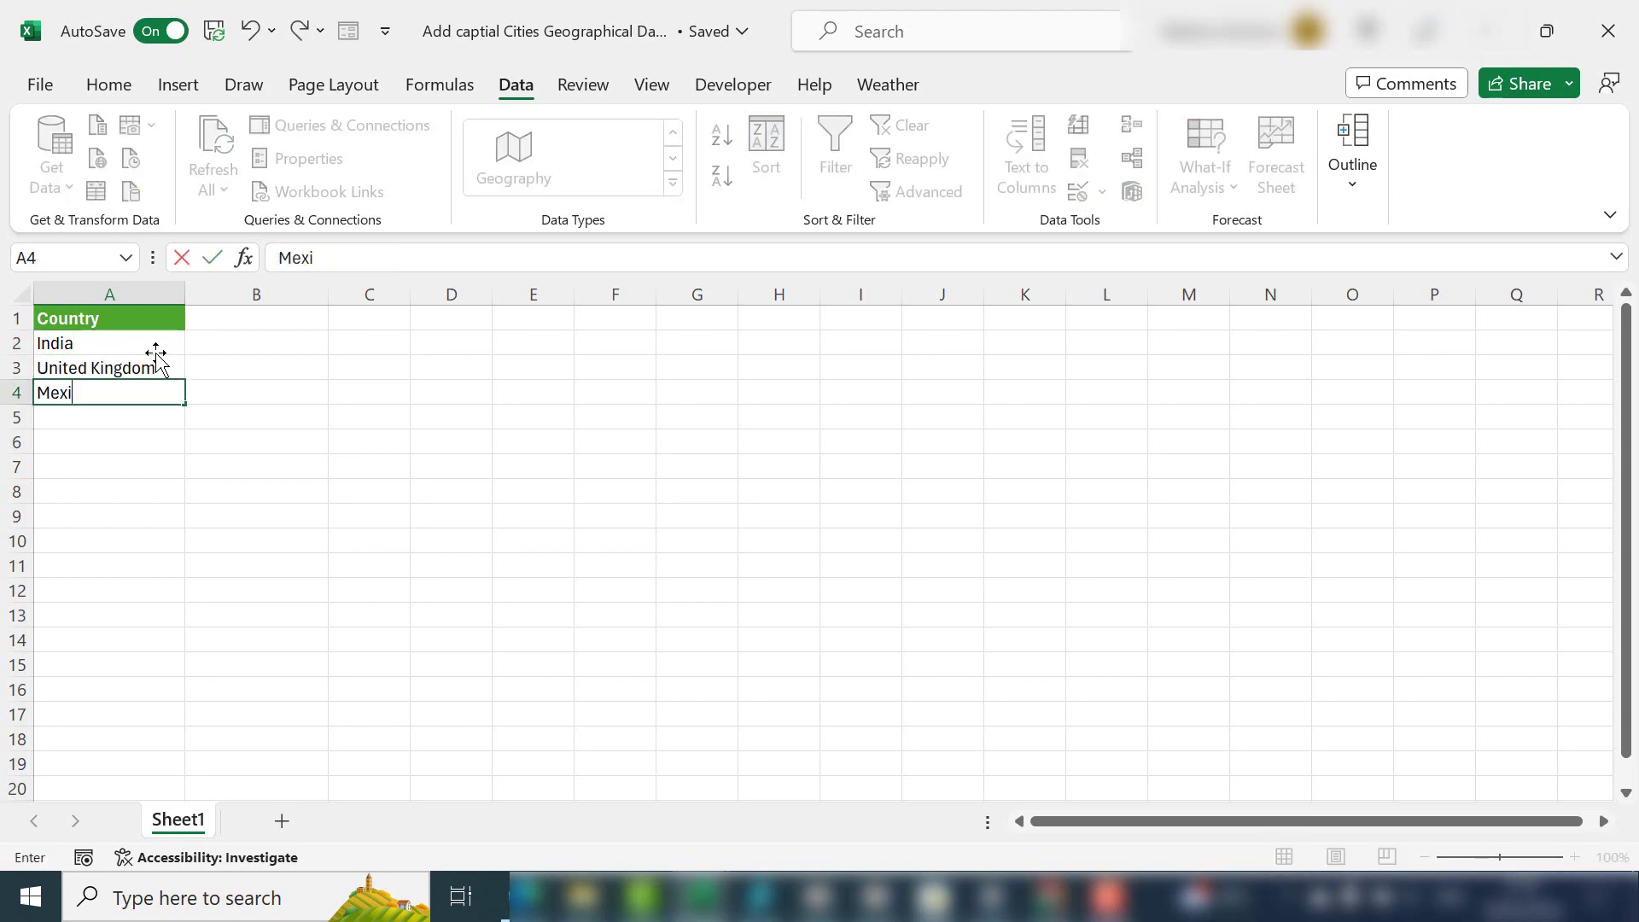
type("co")
key("Return")
type("France")
key("Return")
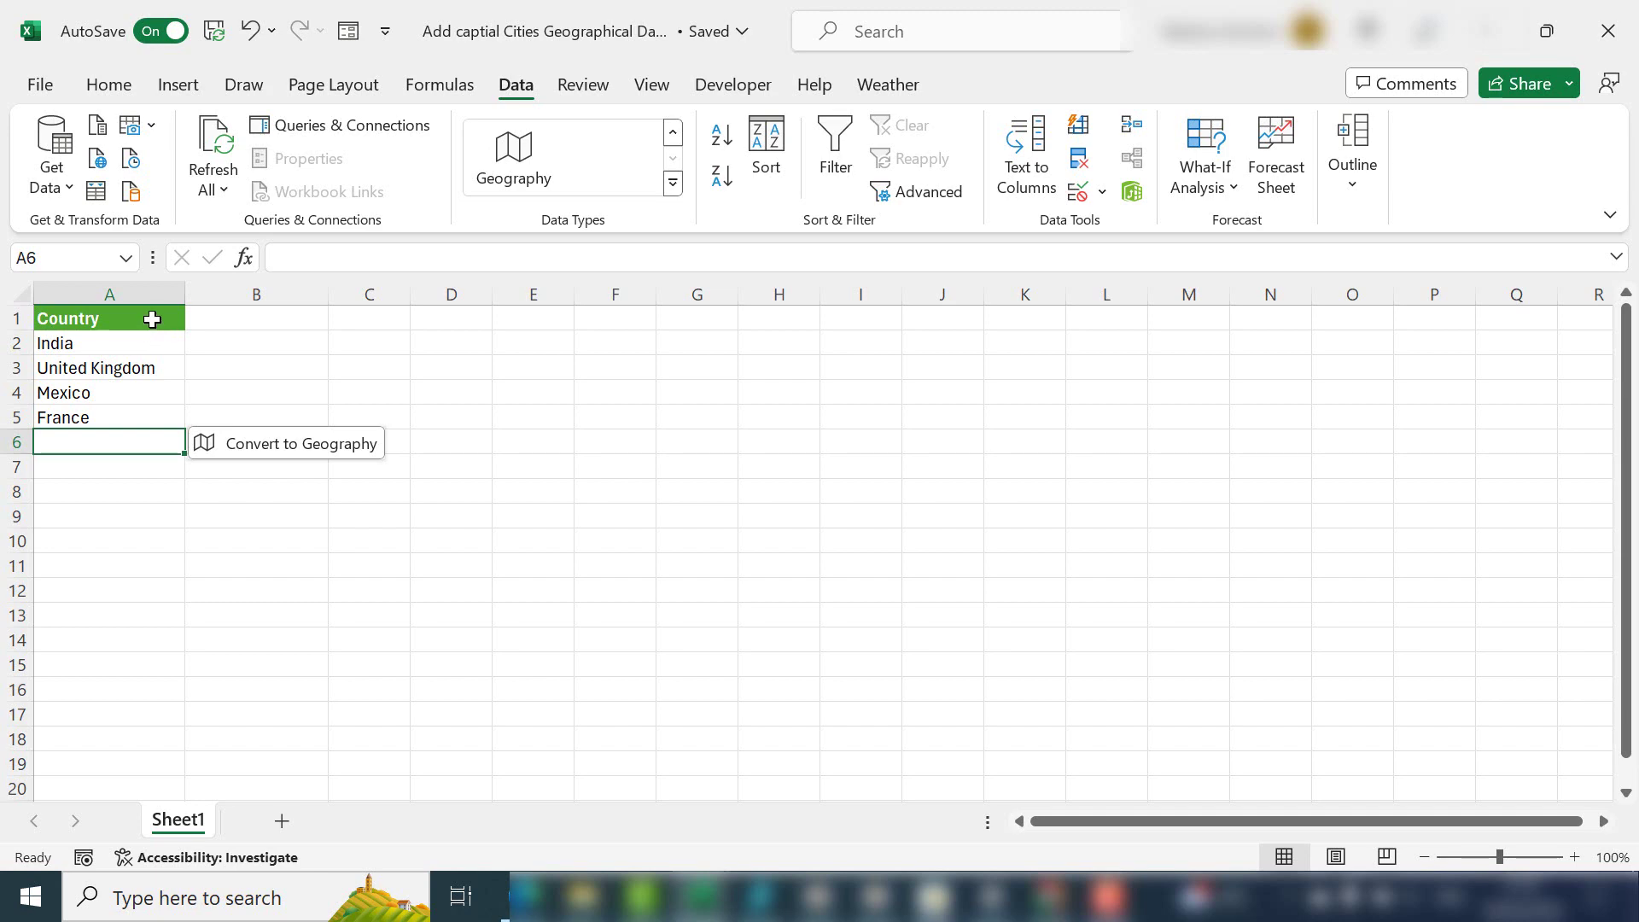
left_click_drag(152, 319, 146, 417)
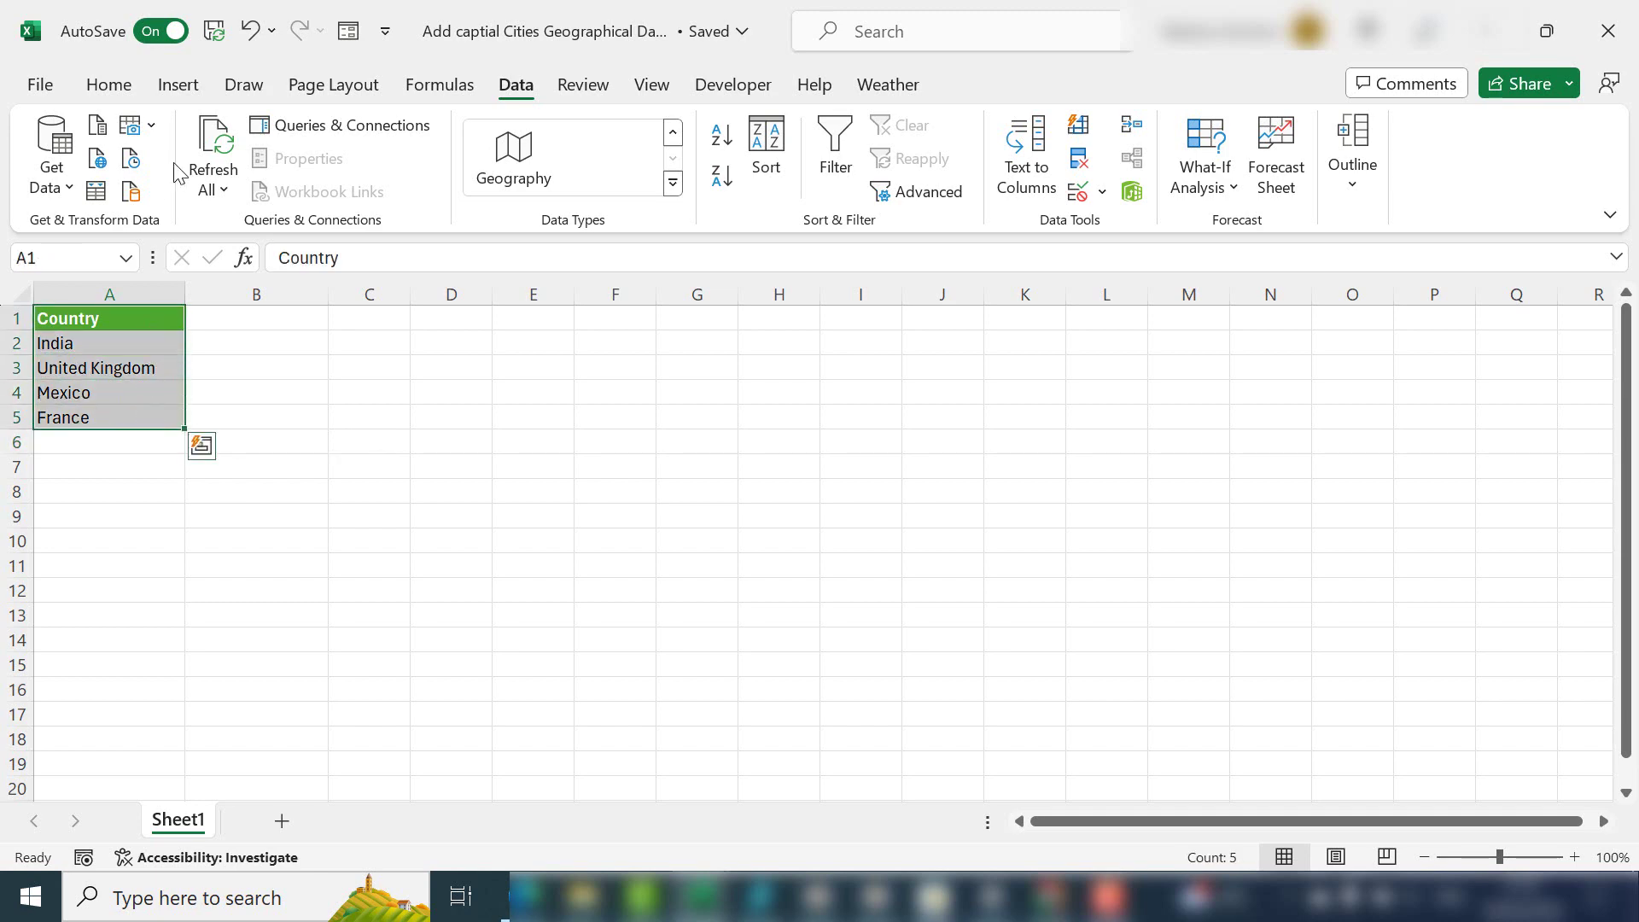
Insert a table from A1:A5 with 'My table has headers' left checked.
left_click(175, 86)
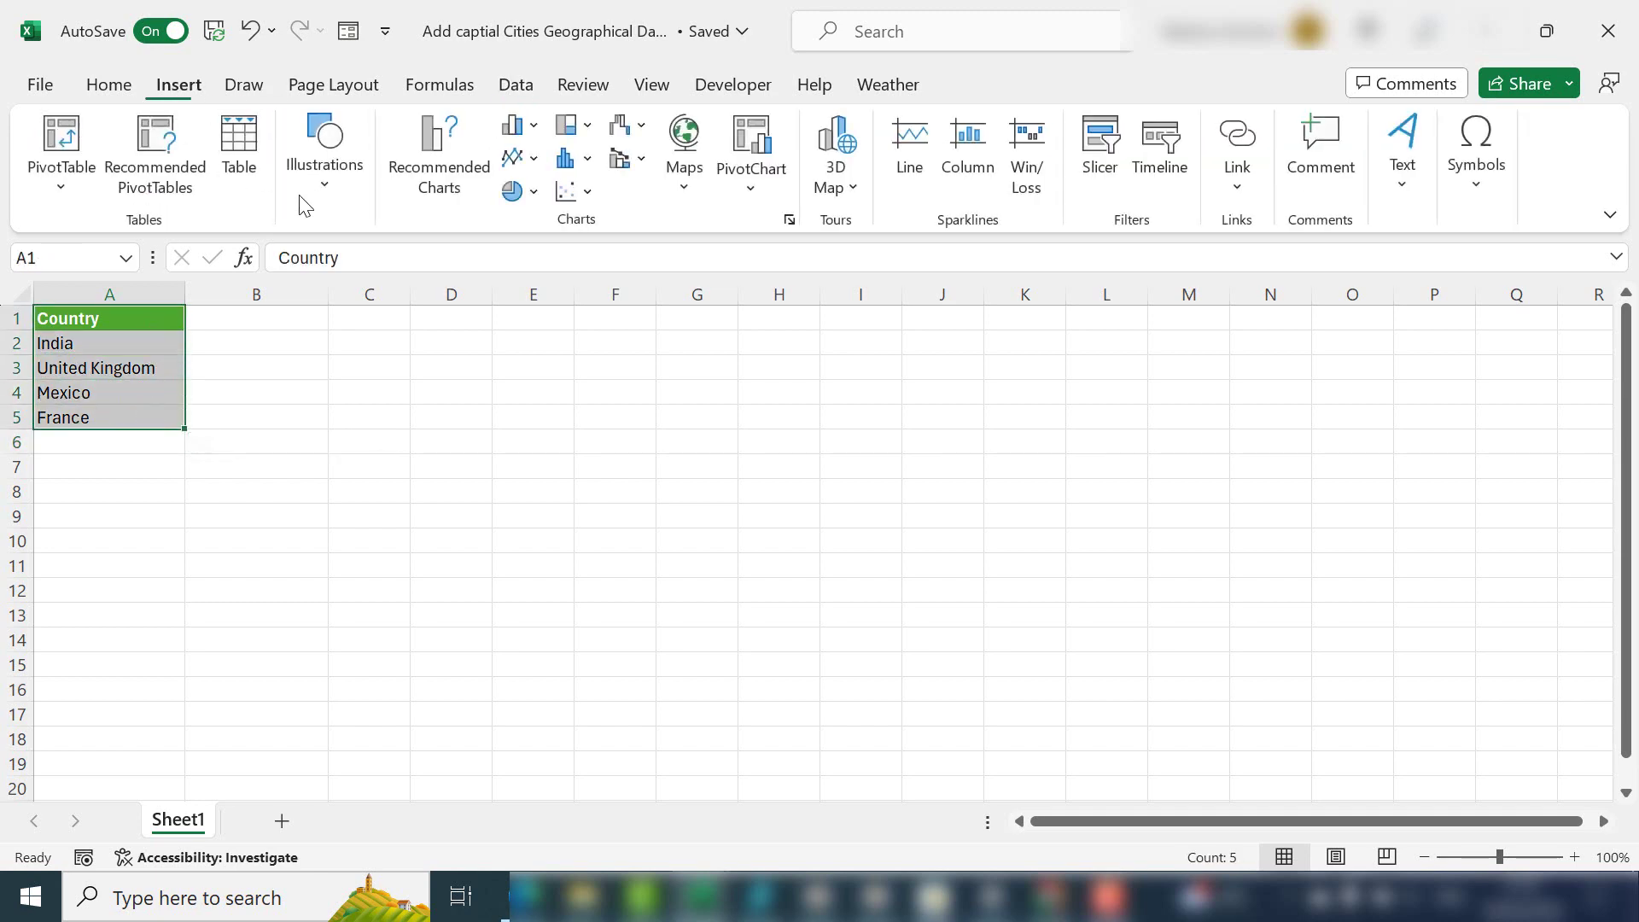
left_click(258, 171)
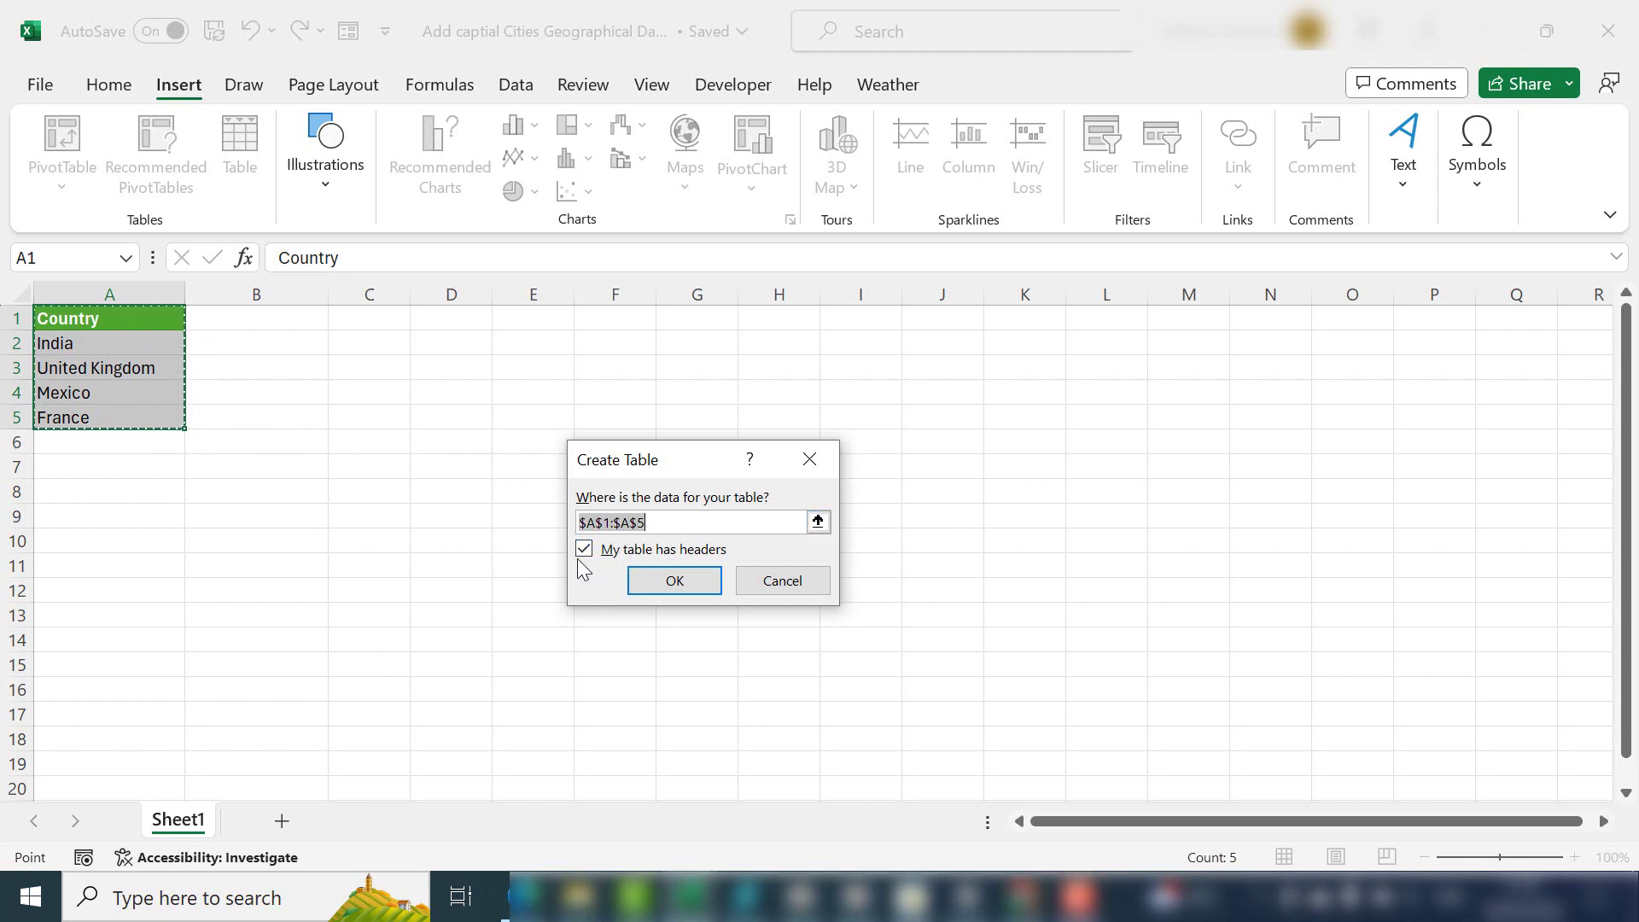
left_click(636, 551)
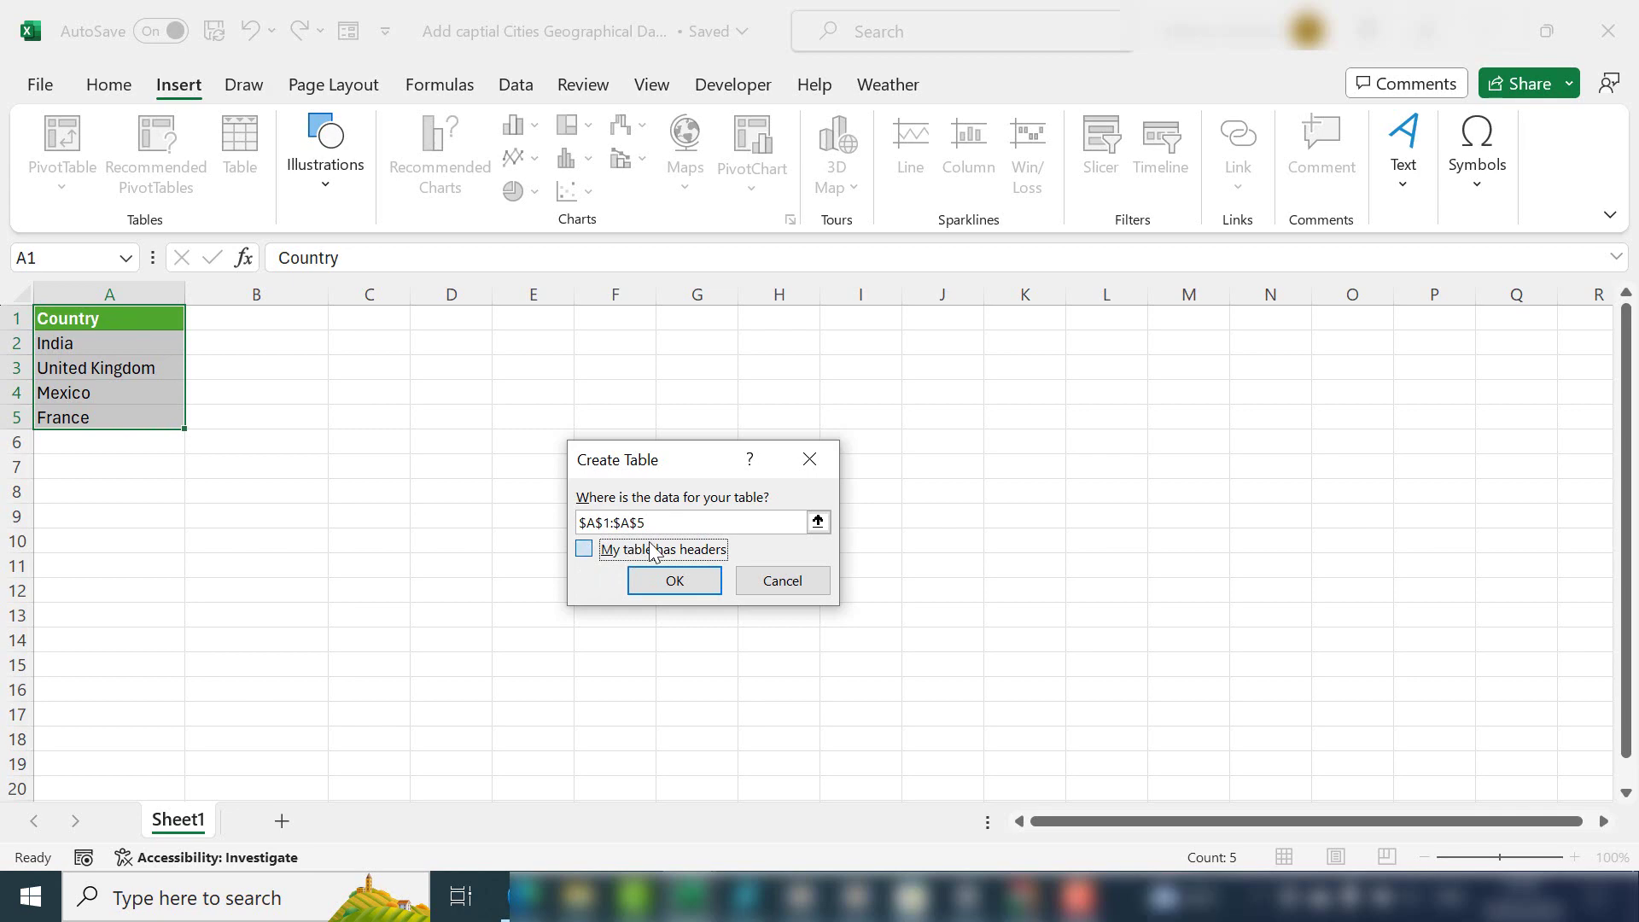
left_click(589, 551)
Create Table4 and convert India, United Kingdom, Mexico and France to Geography data.
left_click(695, 583)
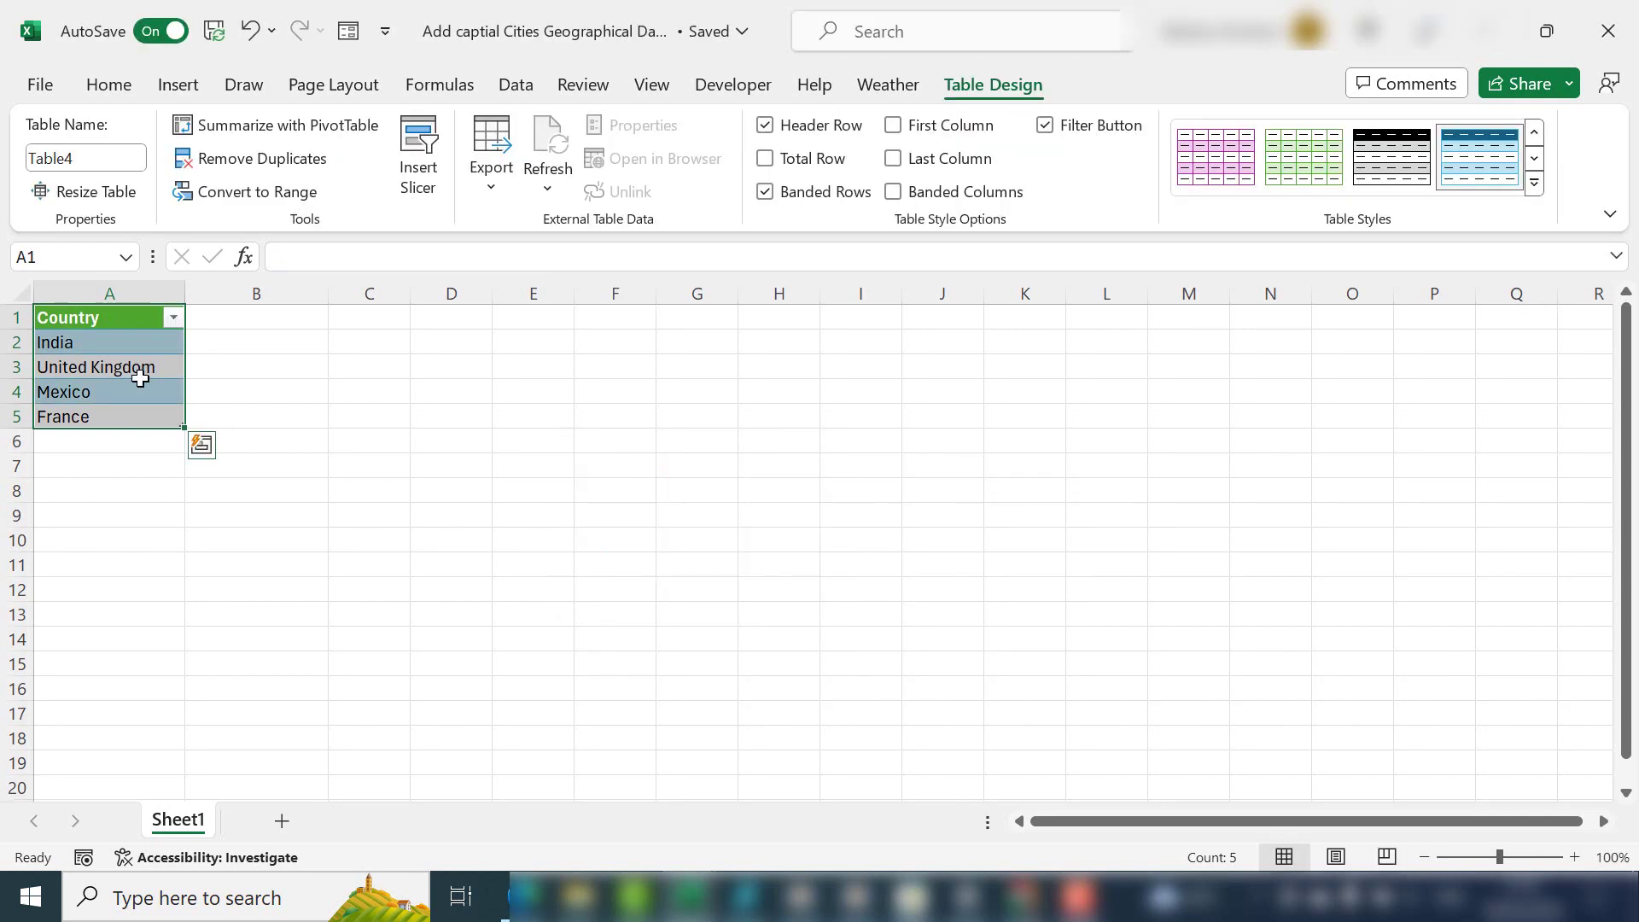
left_click(140, 378)
left_click_drag(124, 341, 125, 410)
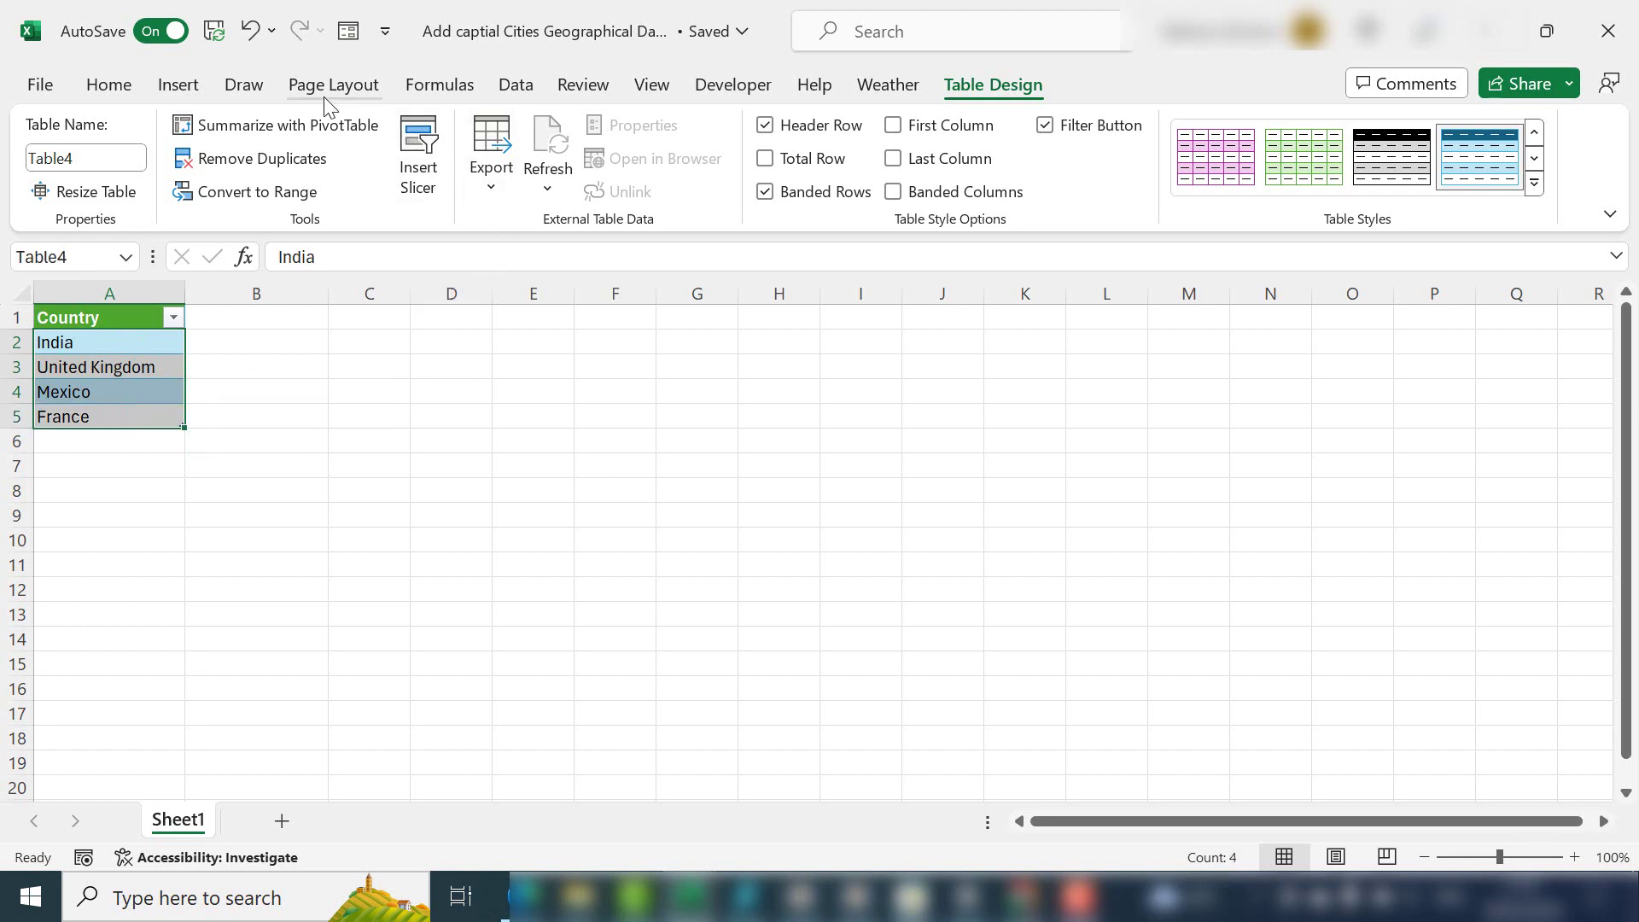
left_click(516, 86)
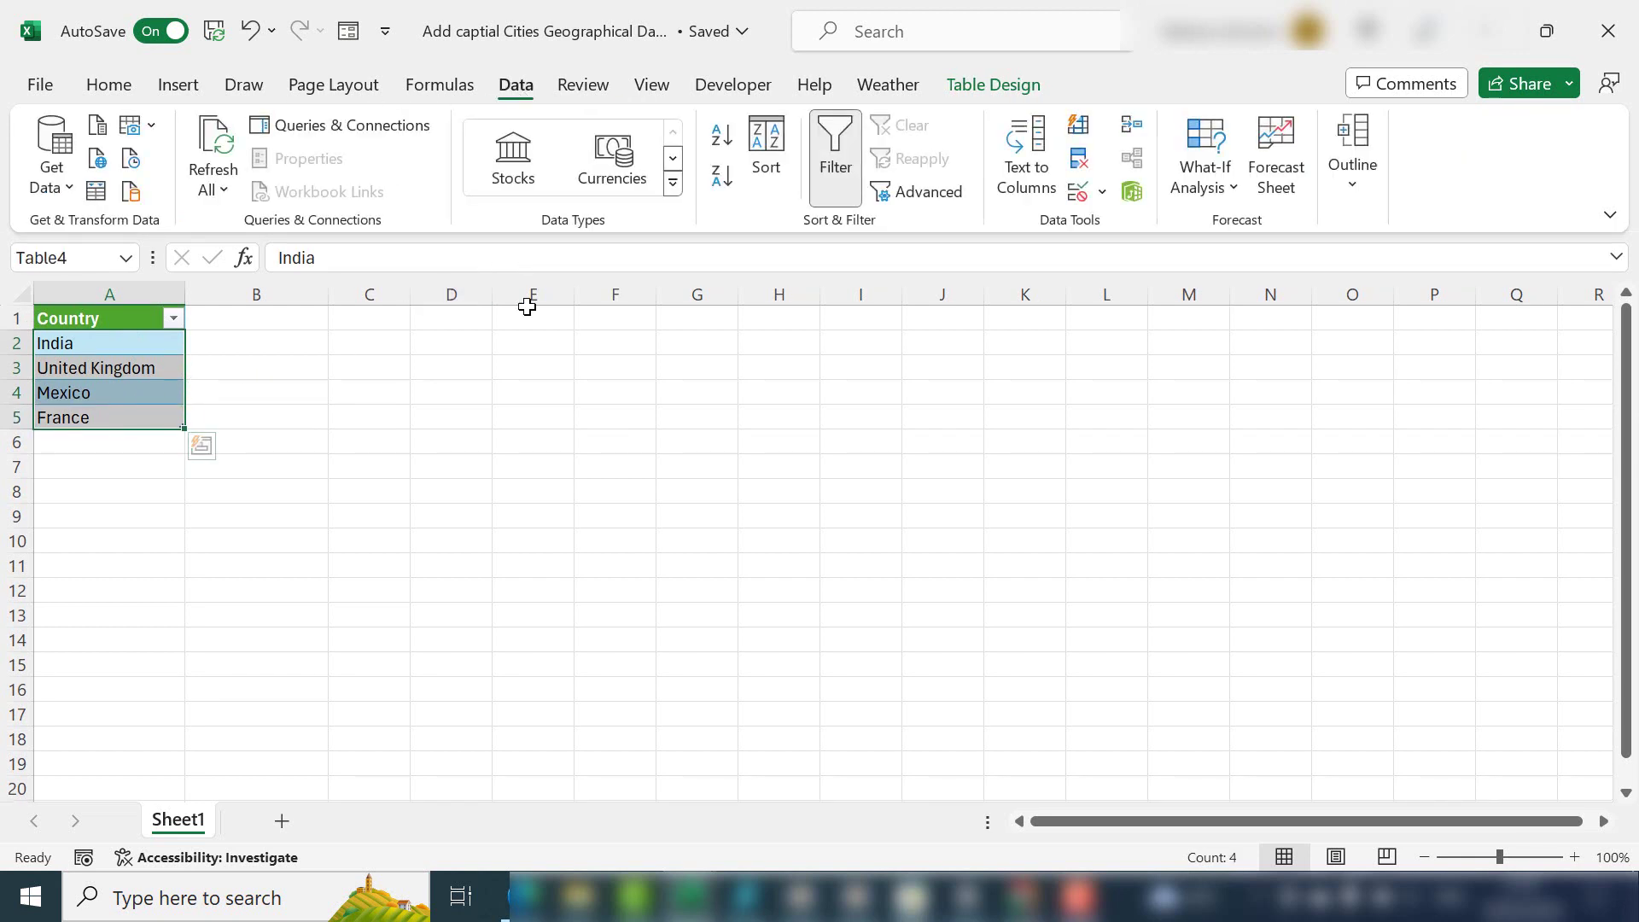
left_click(673, 183)
left_click(517, 272)
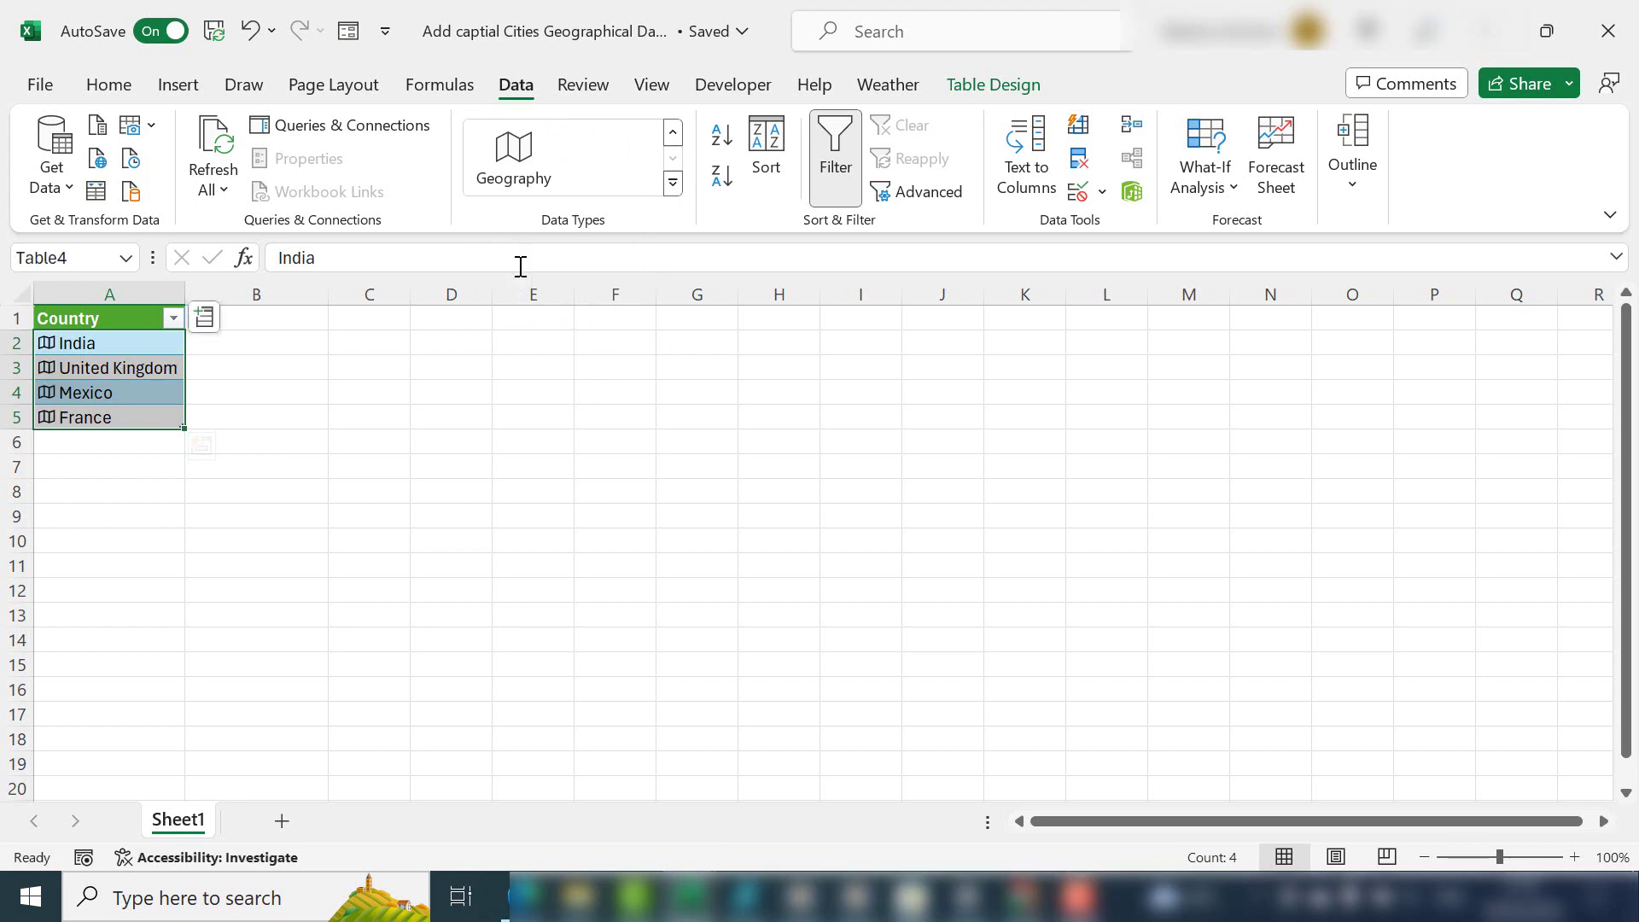
left_click(205, 321)
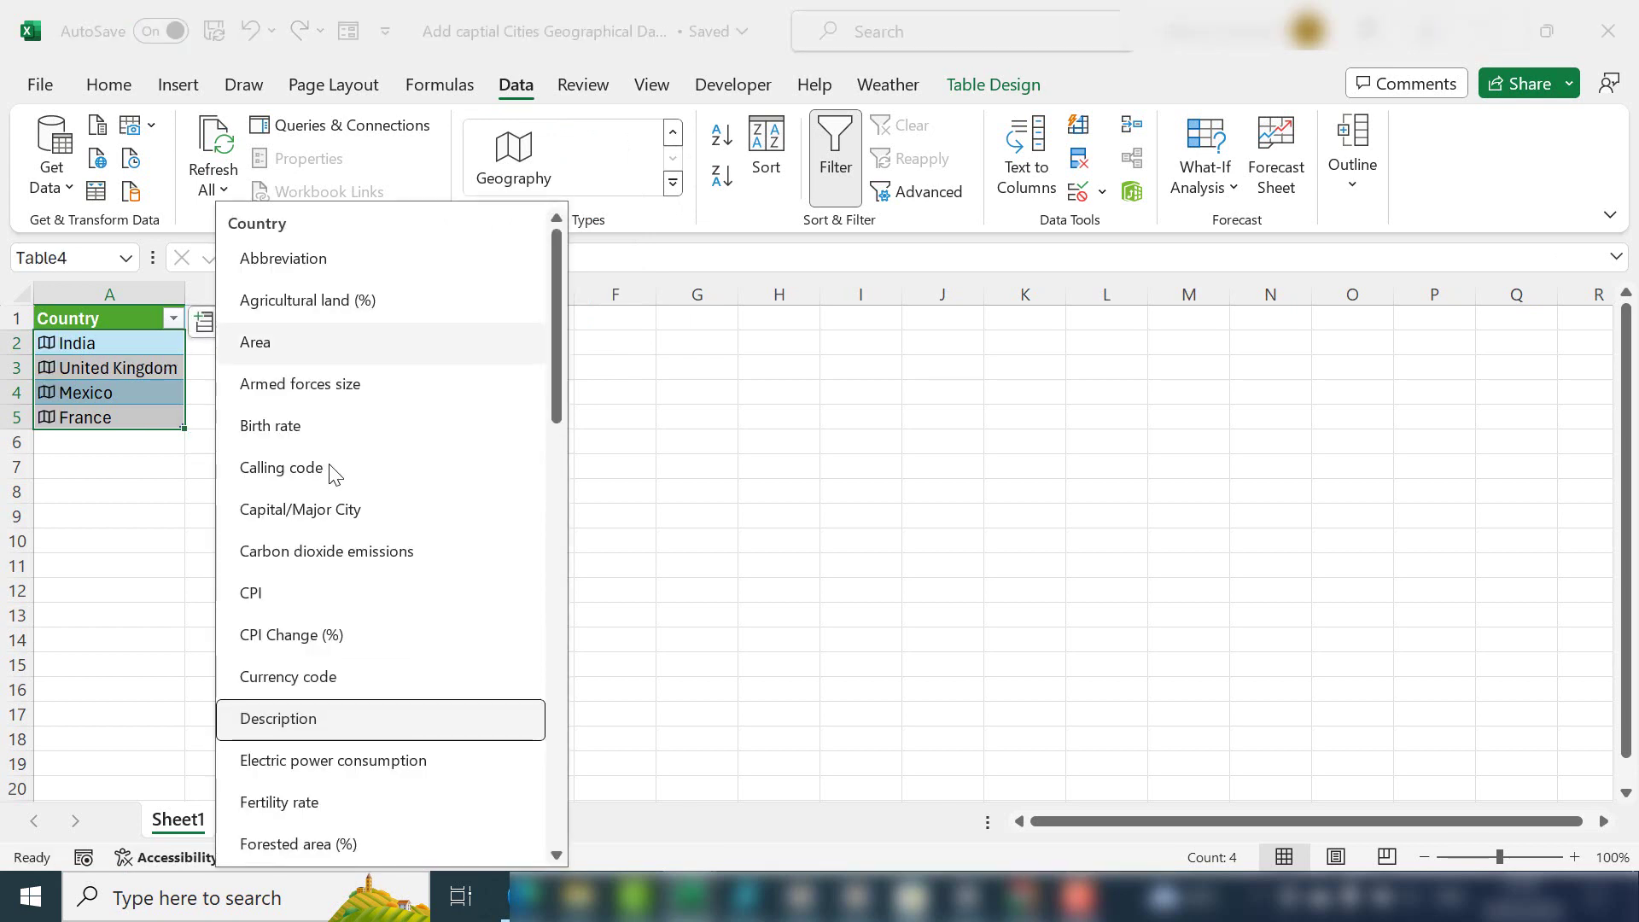
Add a Capital/Major City column, widen column B, and undo an unwanted Area column.
left_click(350, 511)
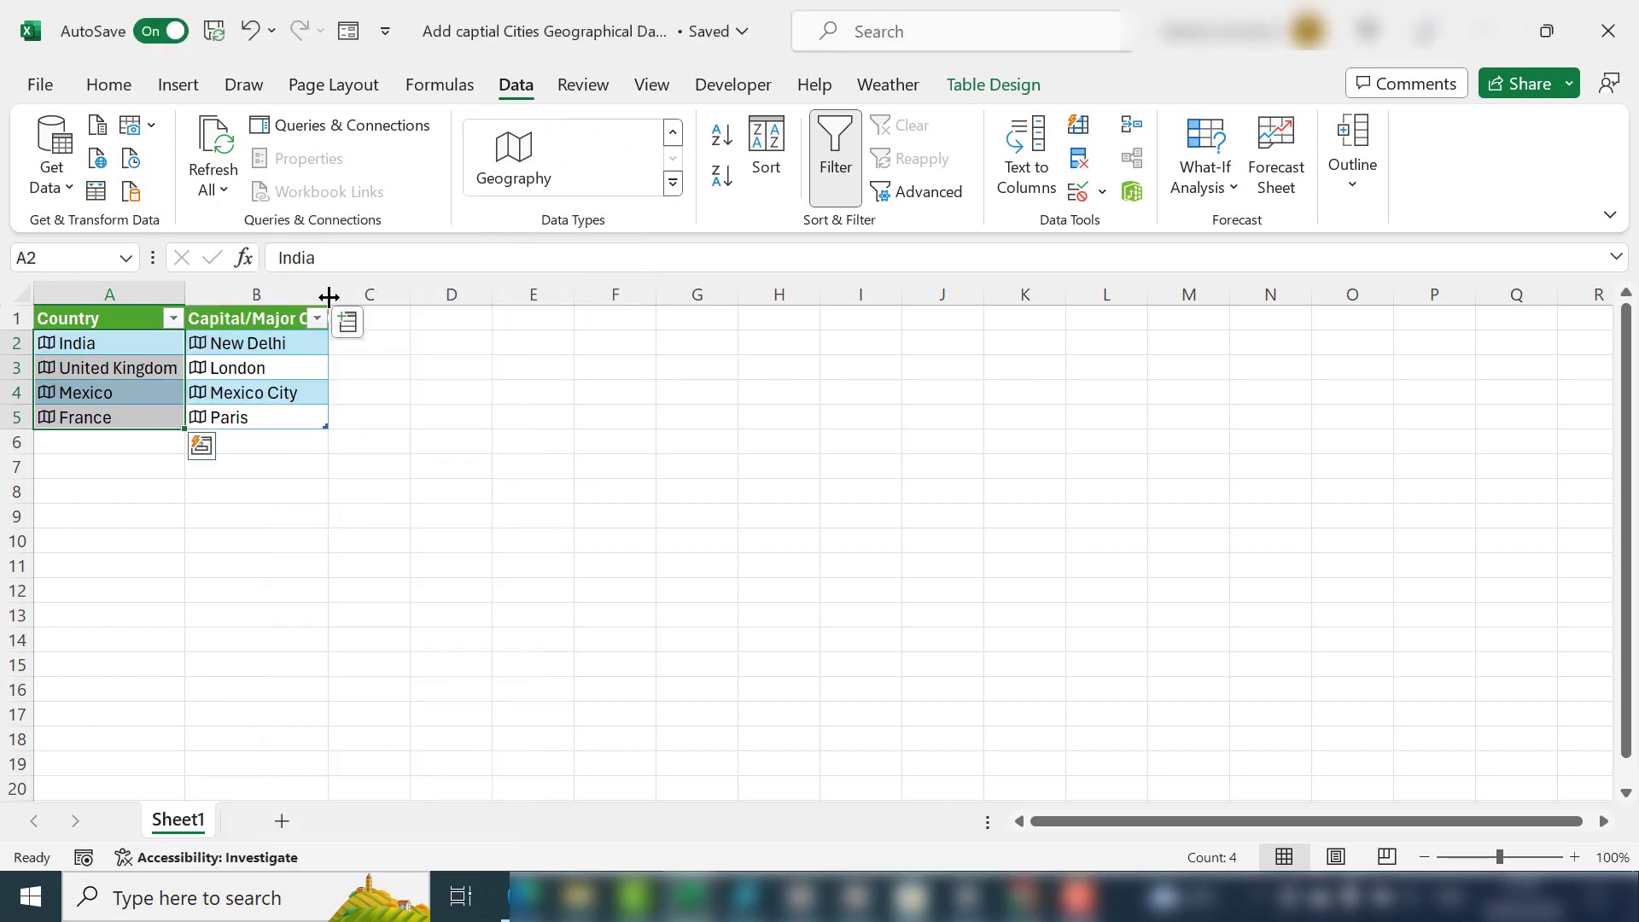
left_click_drag(329, 297, 452, 296)
left_click(300, 346)
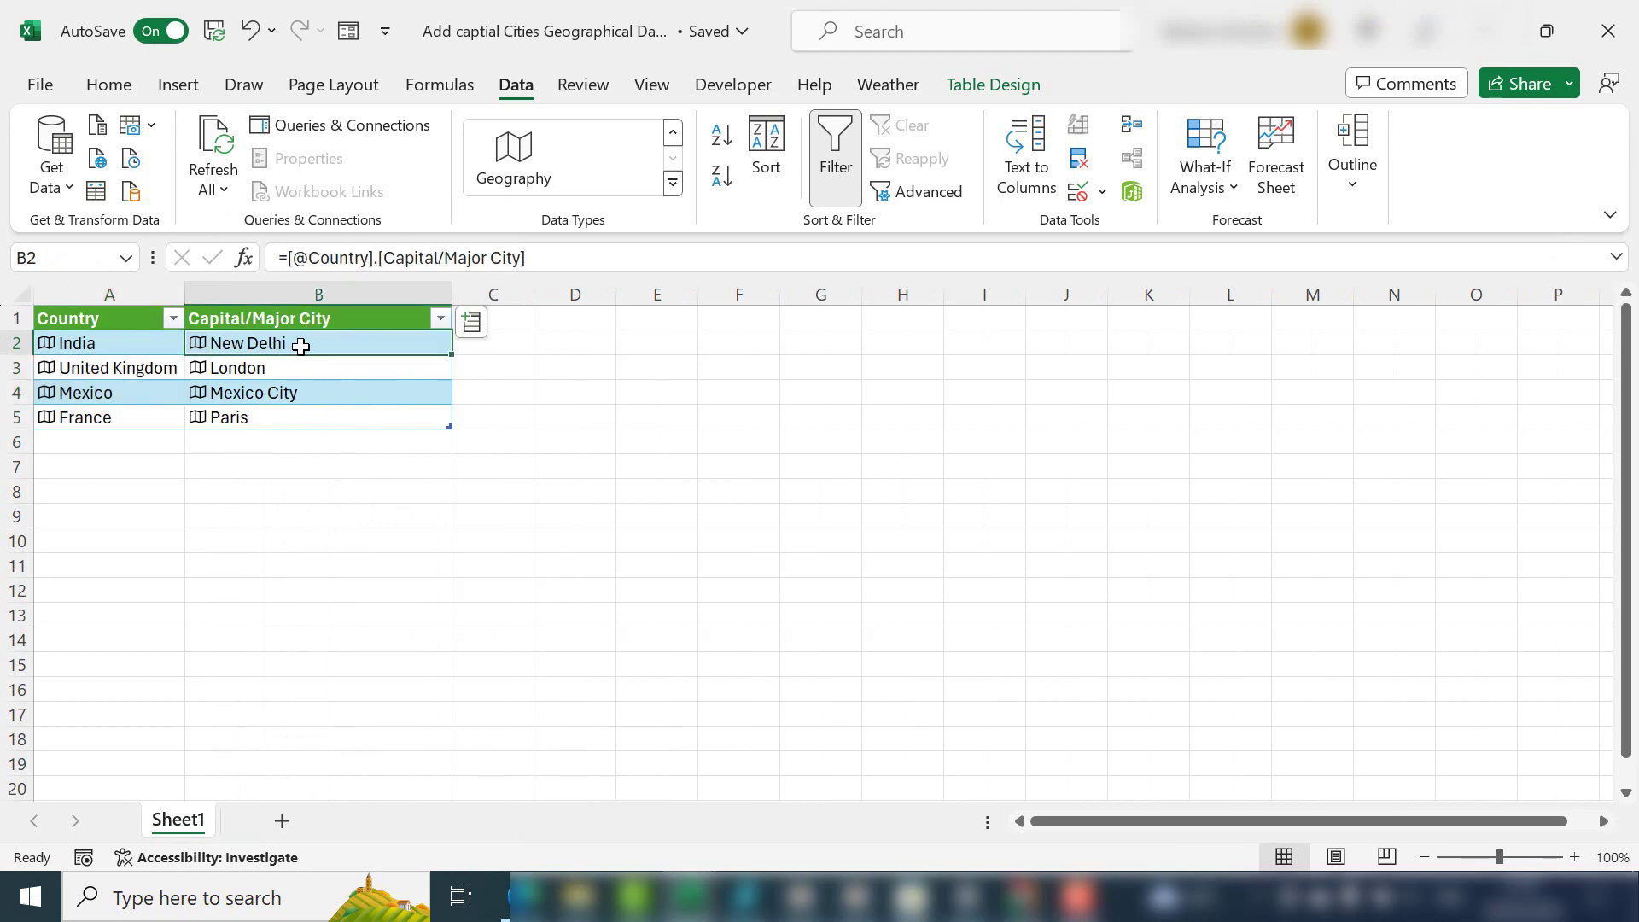
left_click(471, 322)
left_click(567, 421)
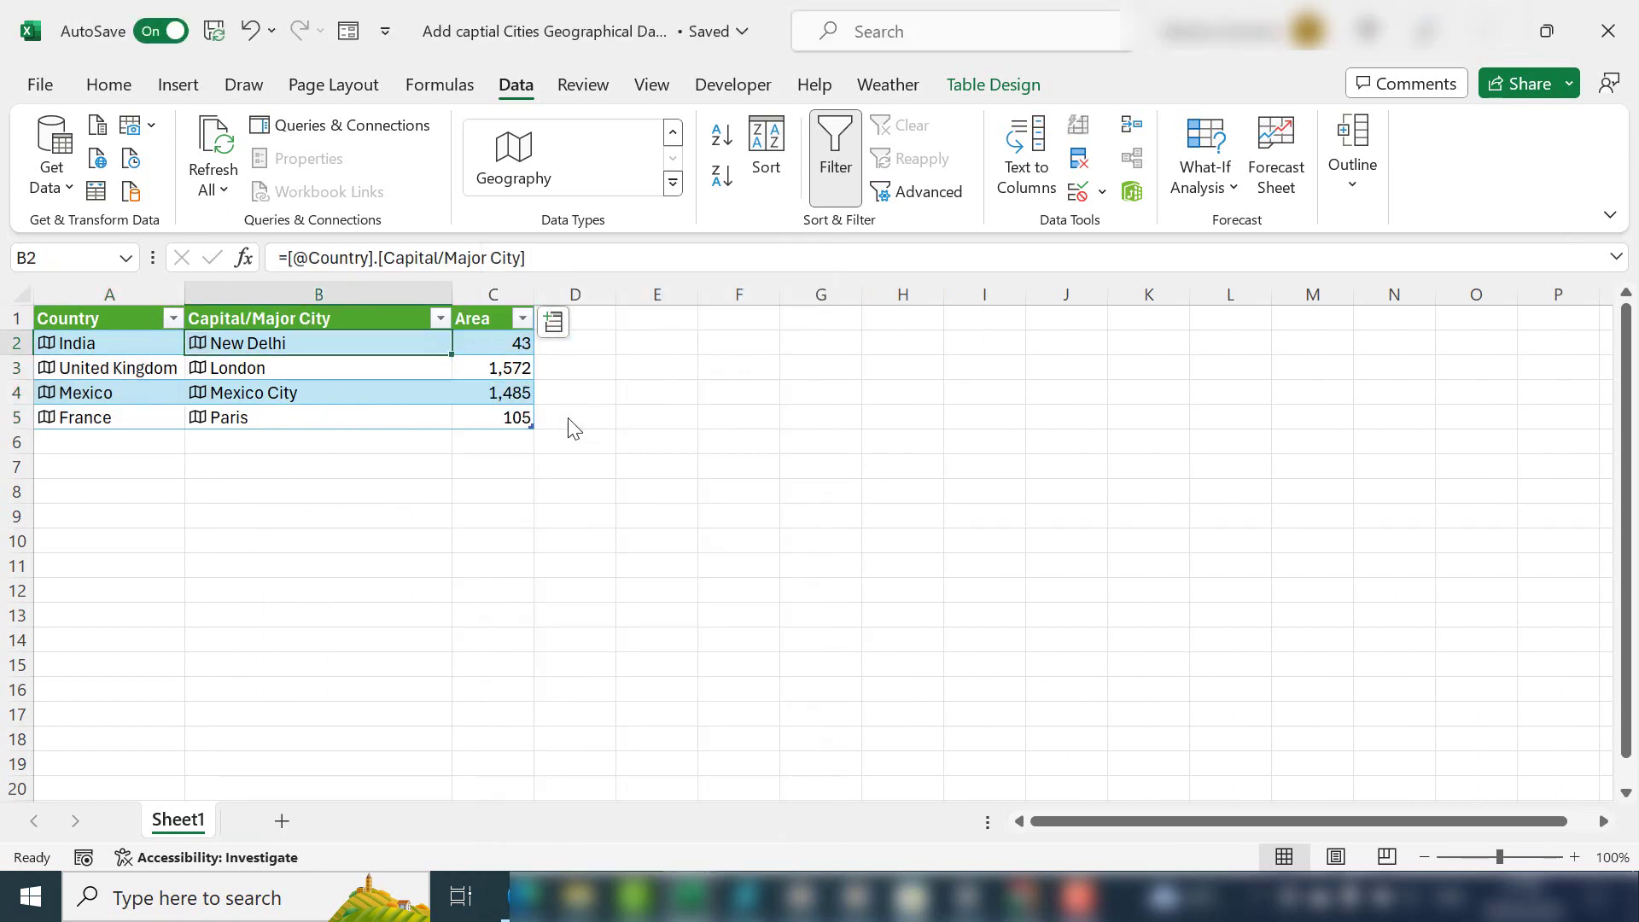
key("ctrl+z")
left_click(471, 322)
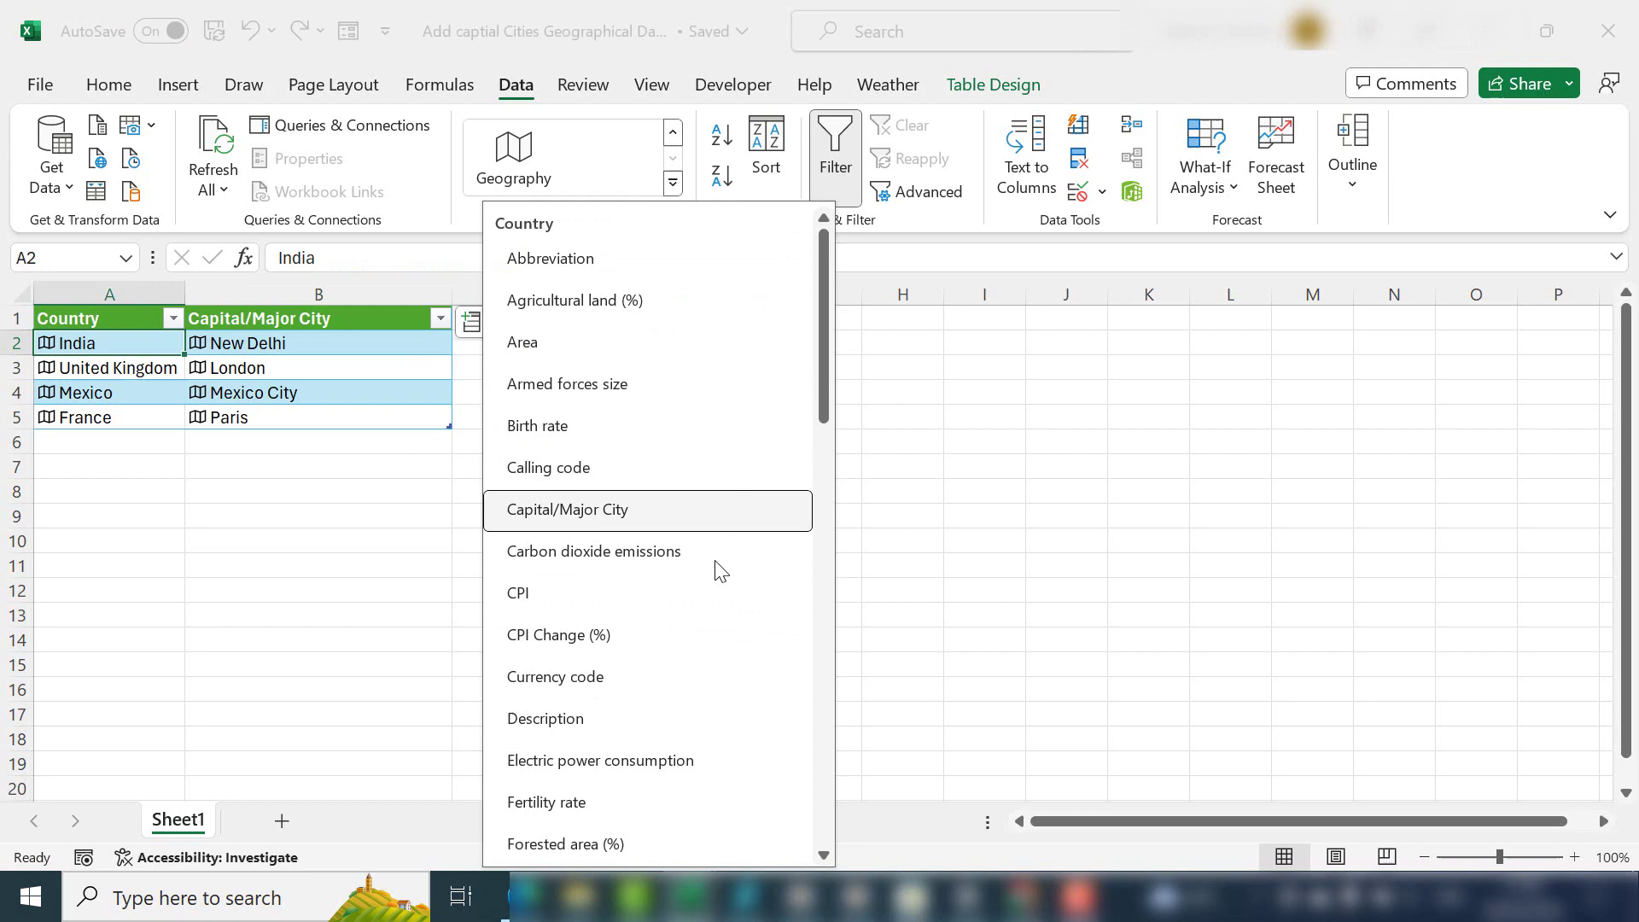
left_click(702, 596)
key("ctrl+z")
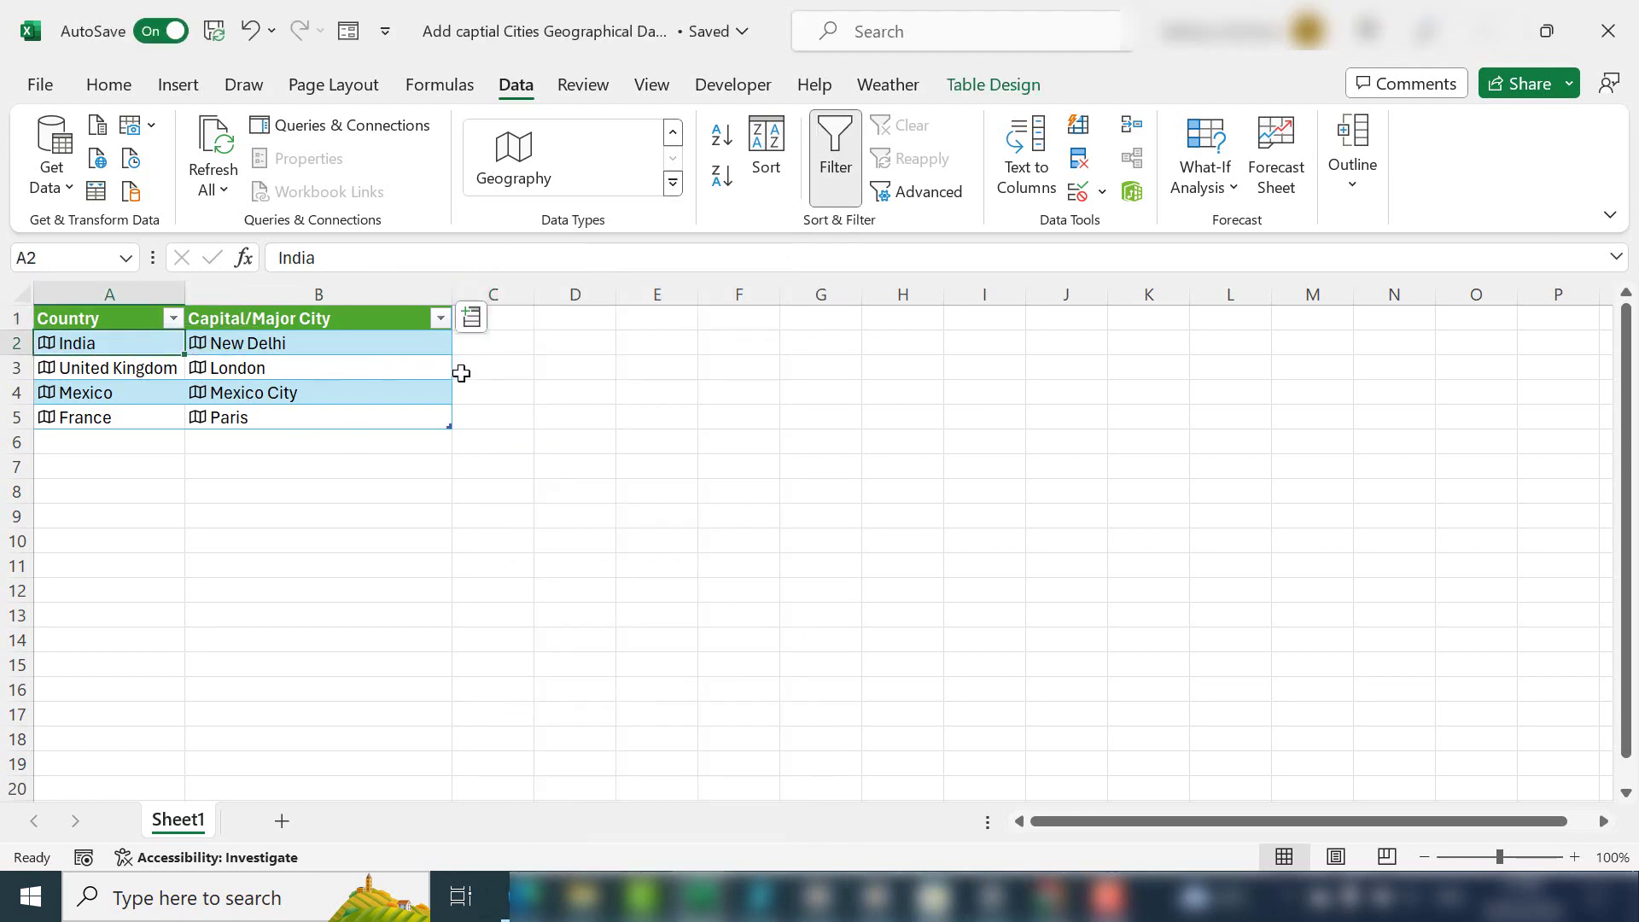
Add Birth rate and GDP columns to the country table.
left_click(471, 324)
left_click(581, 432)
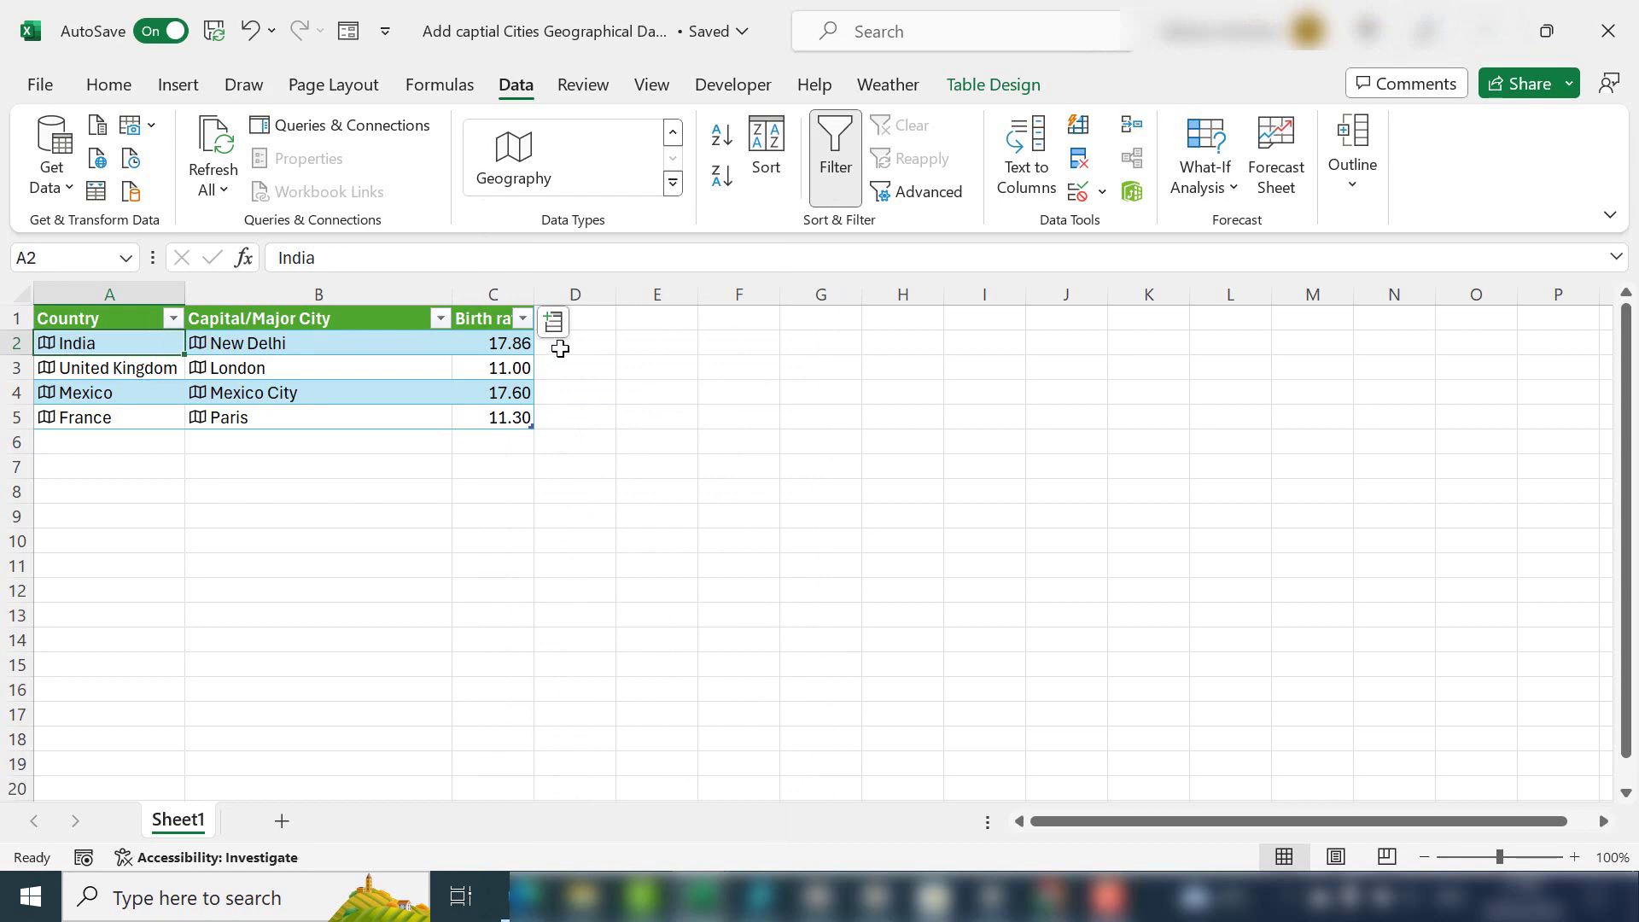
left_click(554, 322)
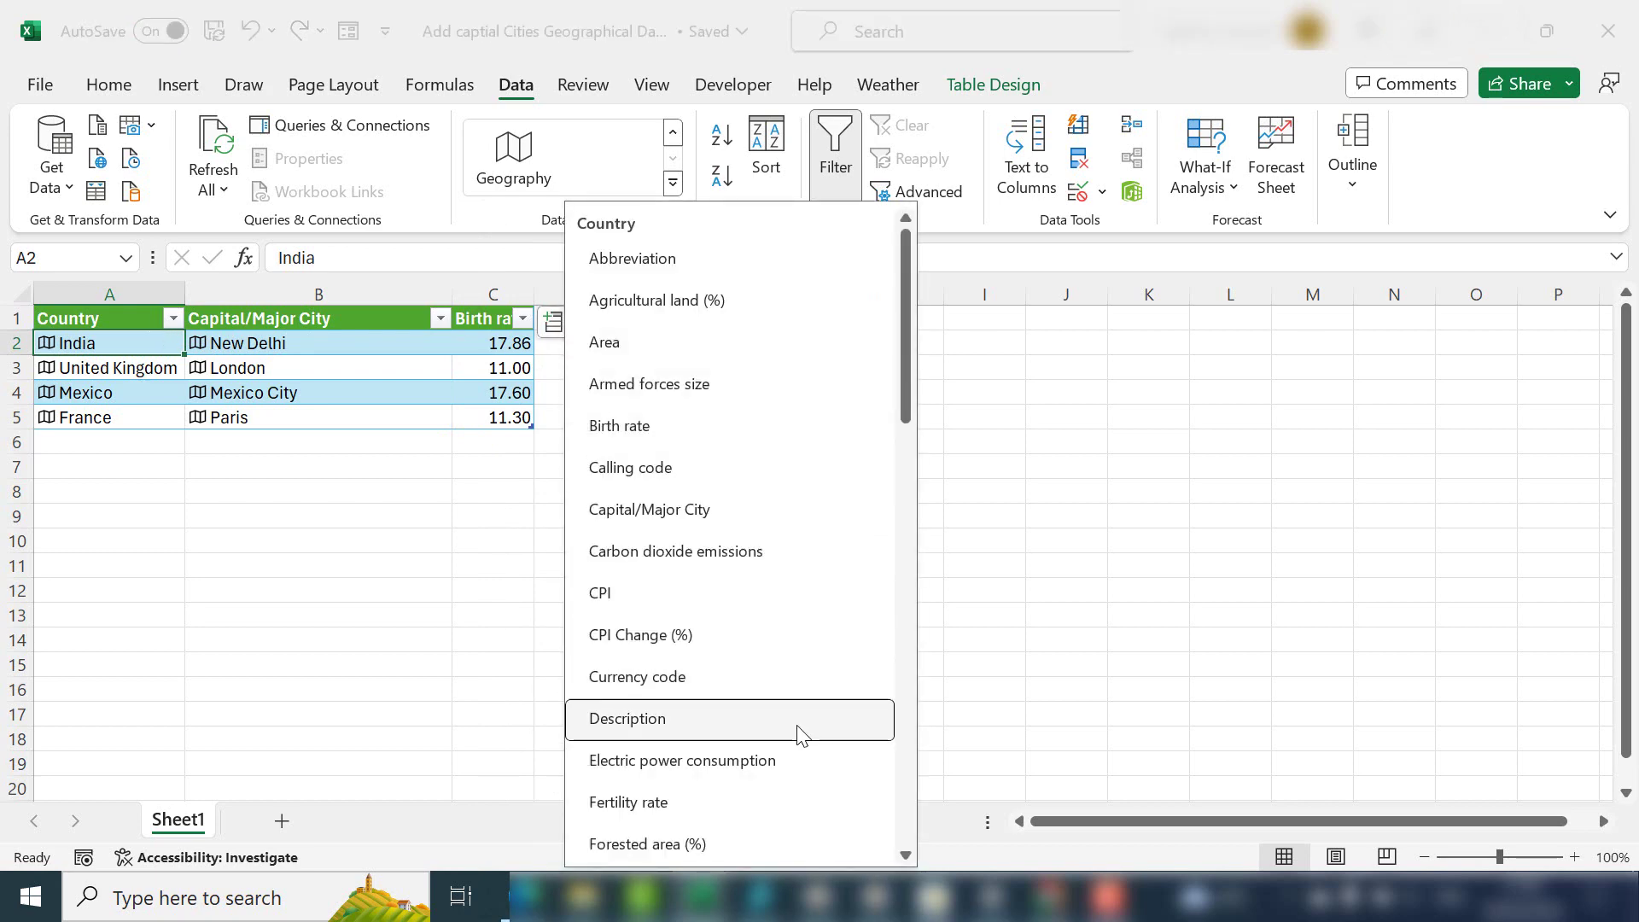
scroll(772, 794, "down", 2)
left_click(757, 714)
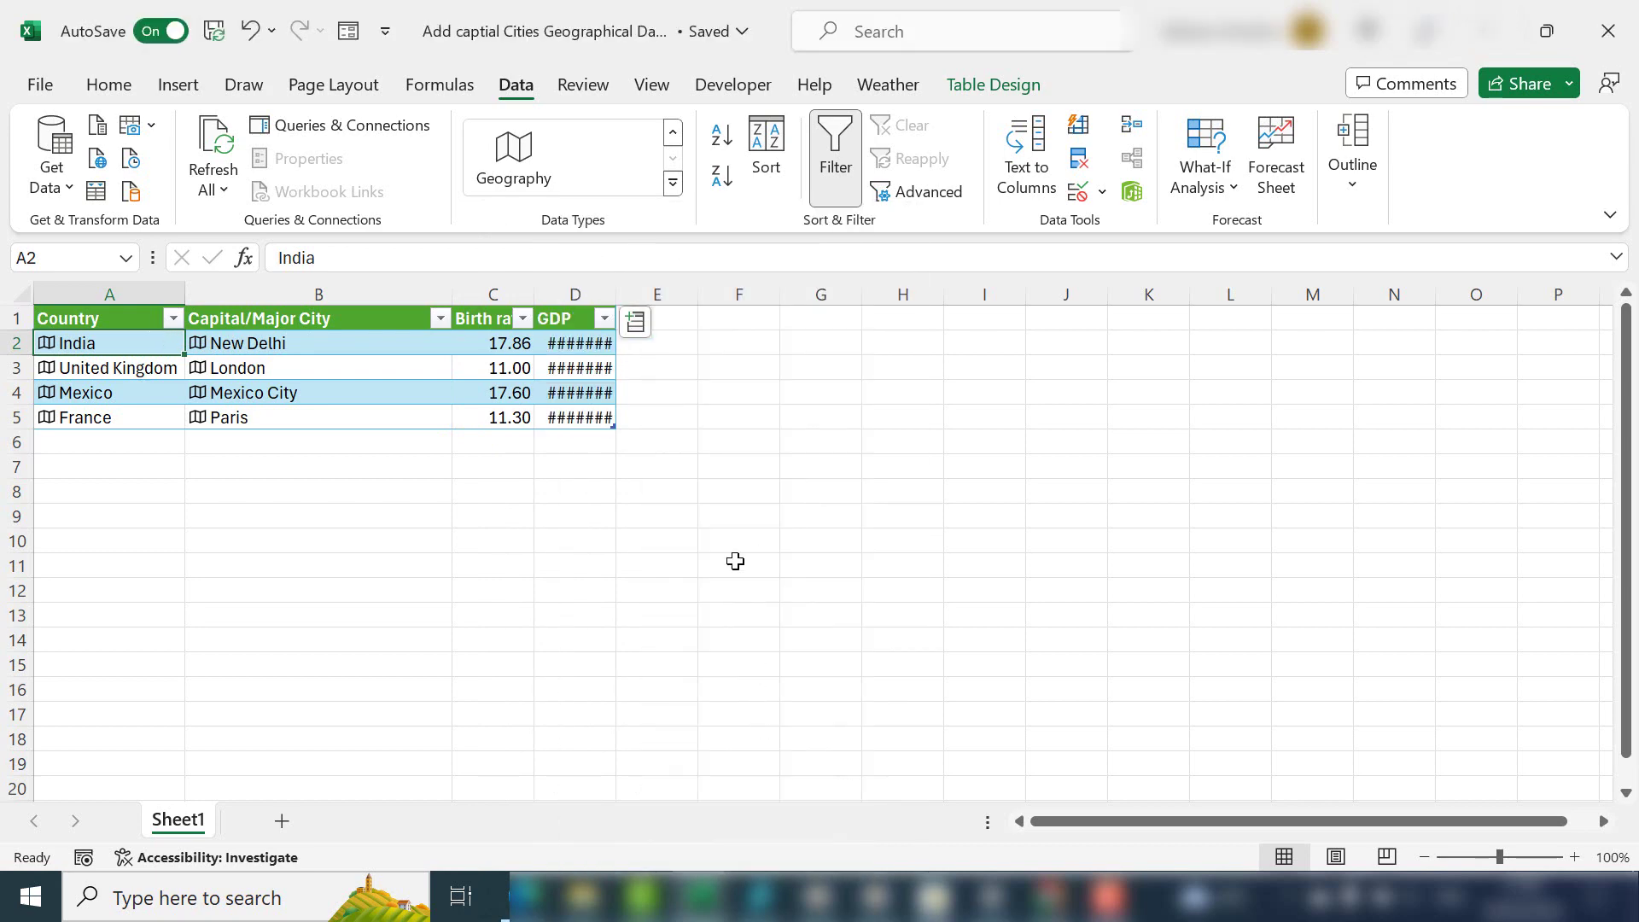
Widen the GDP column and add a National anthem column, autofitting column E.
left_click_drag(616, 294, 727, 295)
left_click(750, 328)
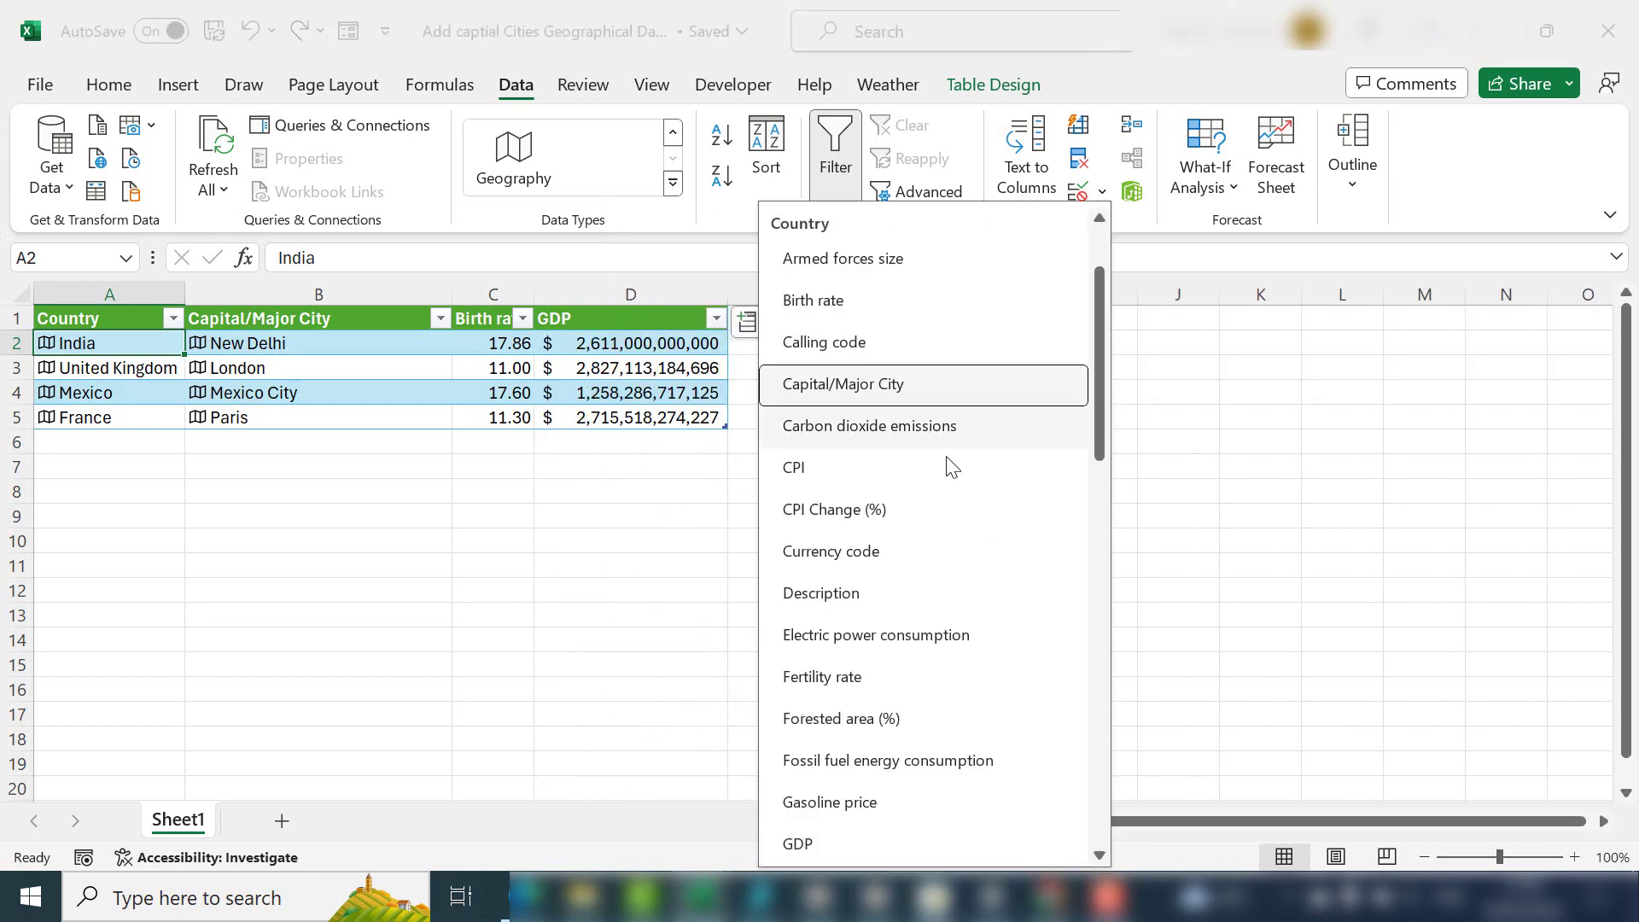
scroll(988, 589, "down", 5)
scroll(991, 595, "down", 1)
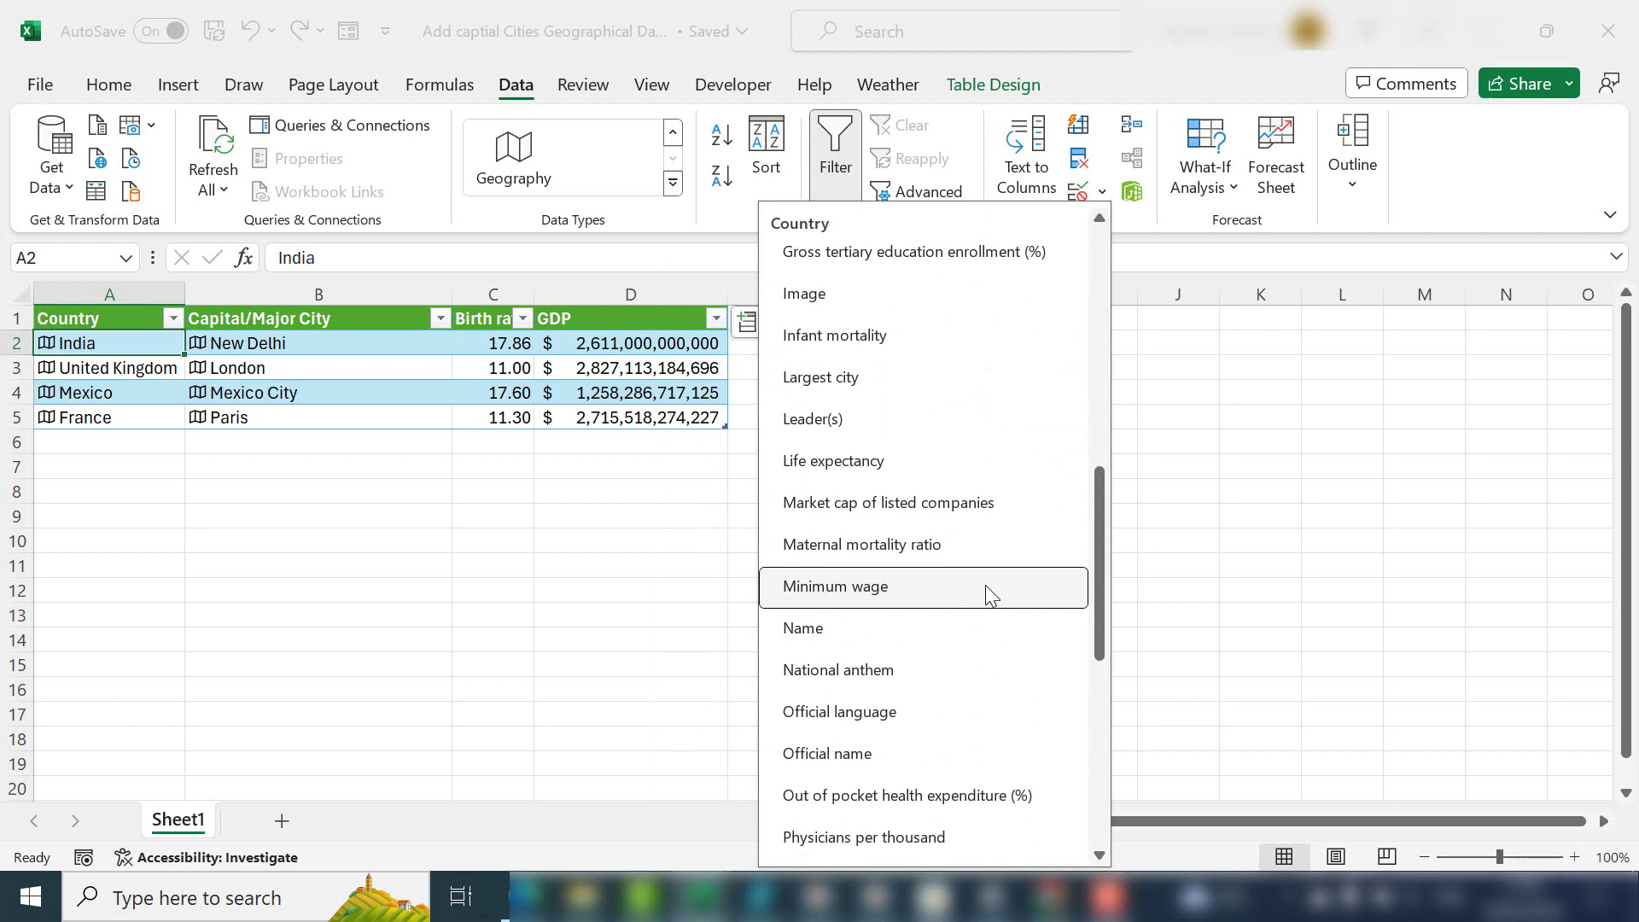
scroll(989, 589, "down", 2)
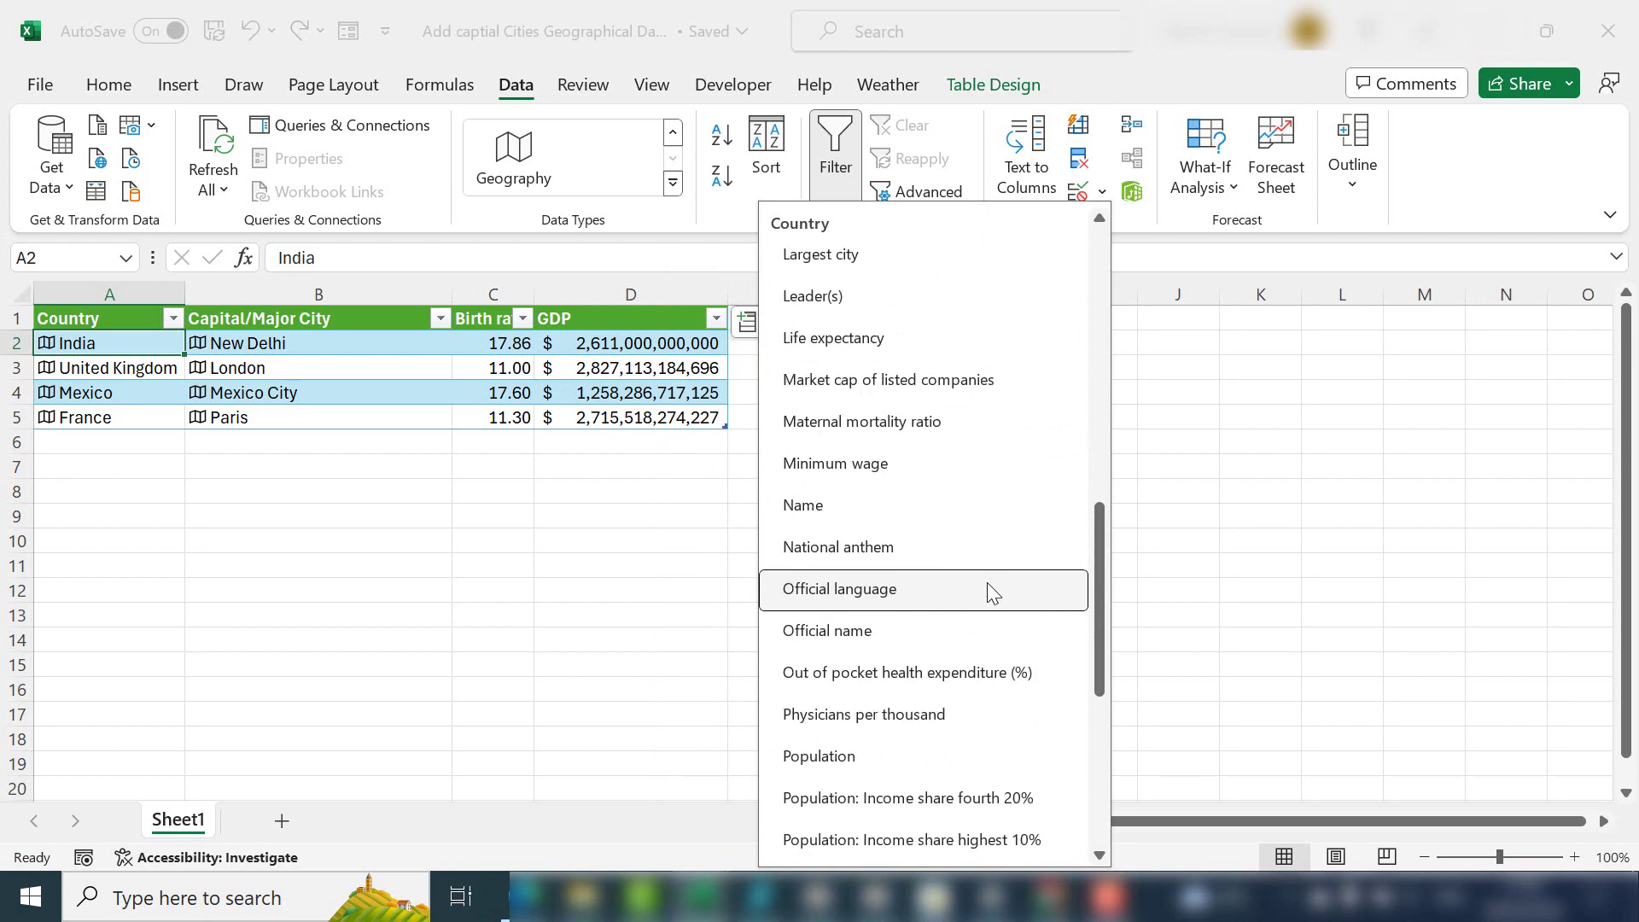
left_click(974, 542)
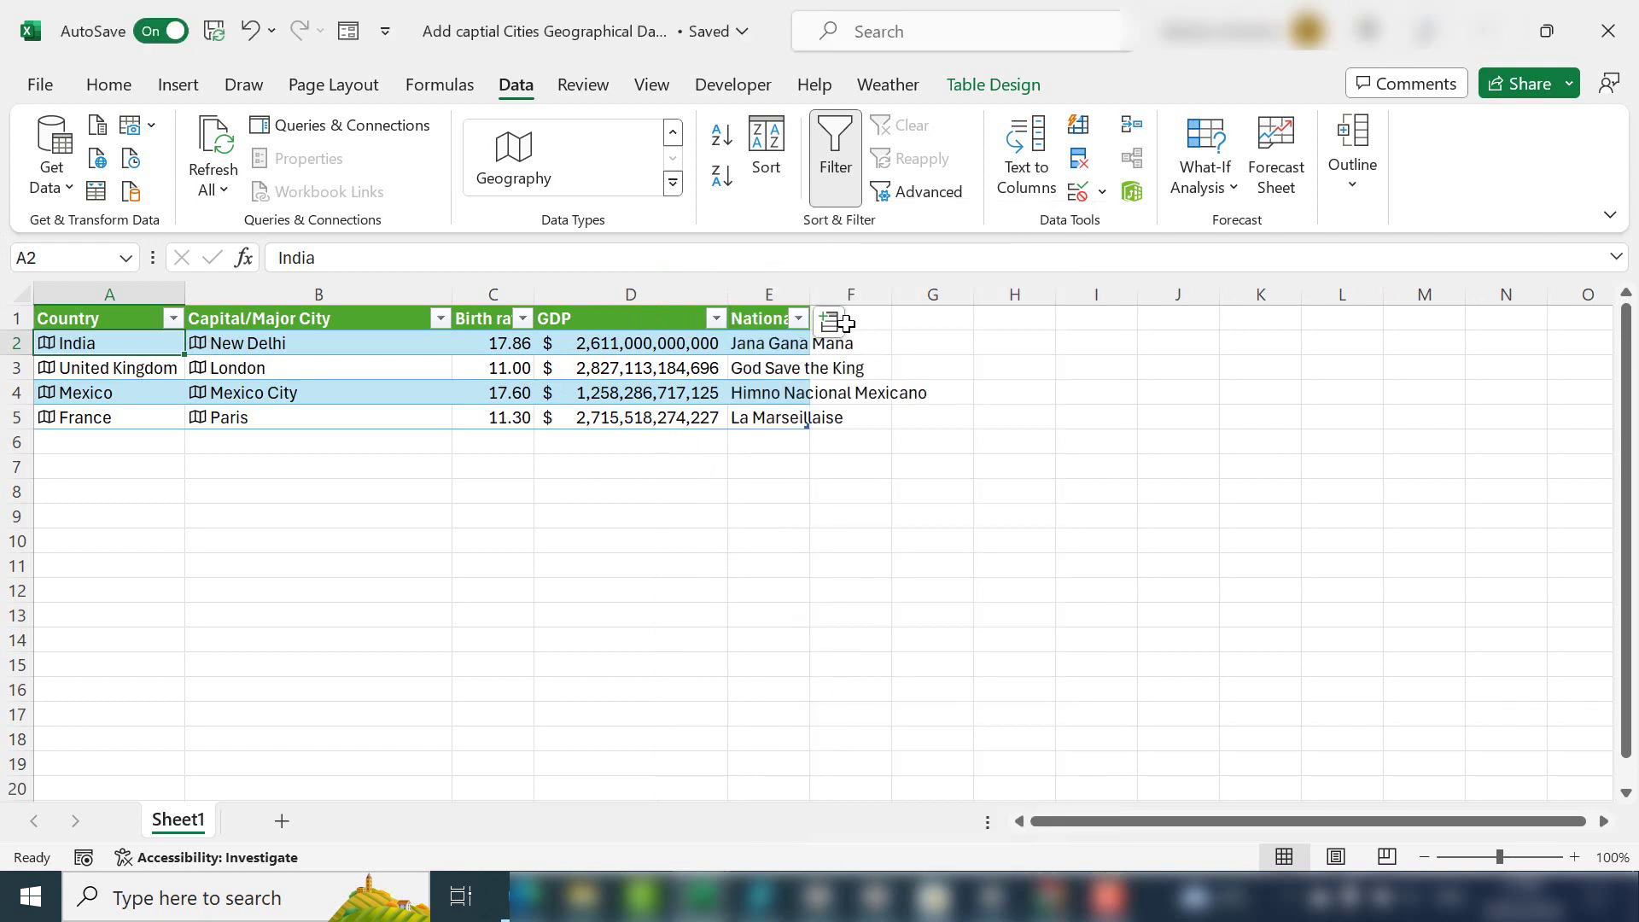
double_click(805, 298)
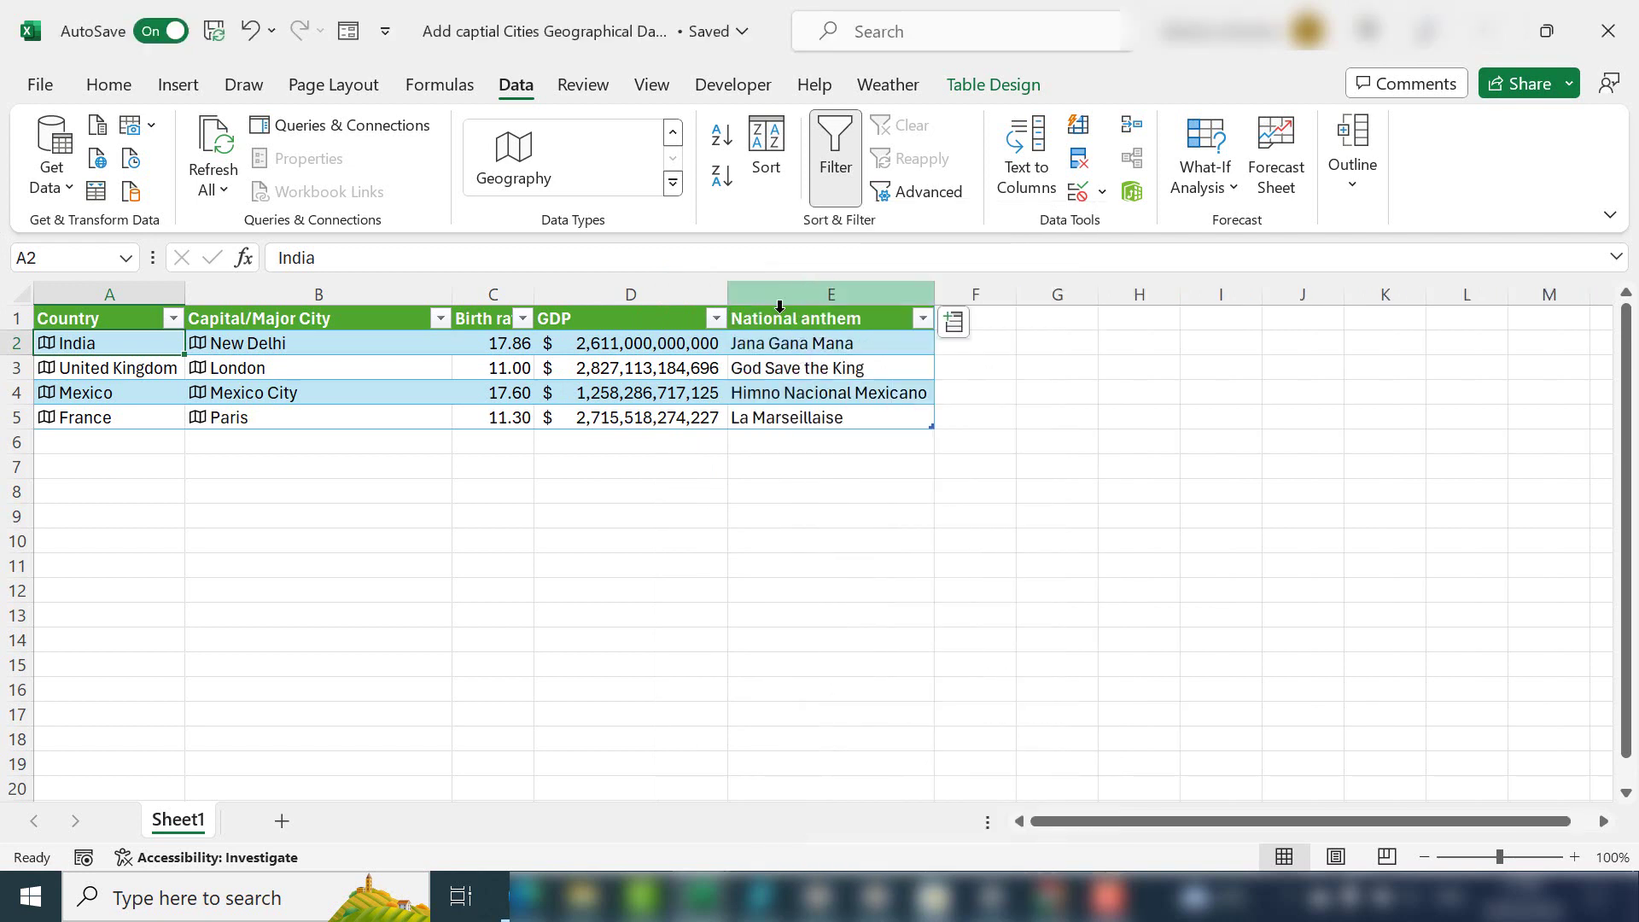
Add an Image column of country flags and widen column F to show them.
left_click(953, 323)
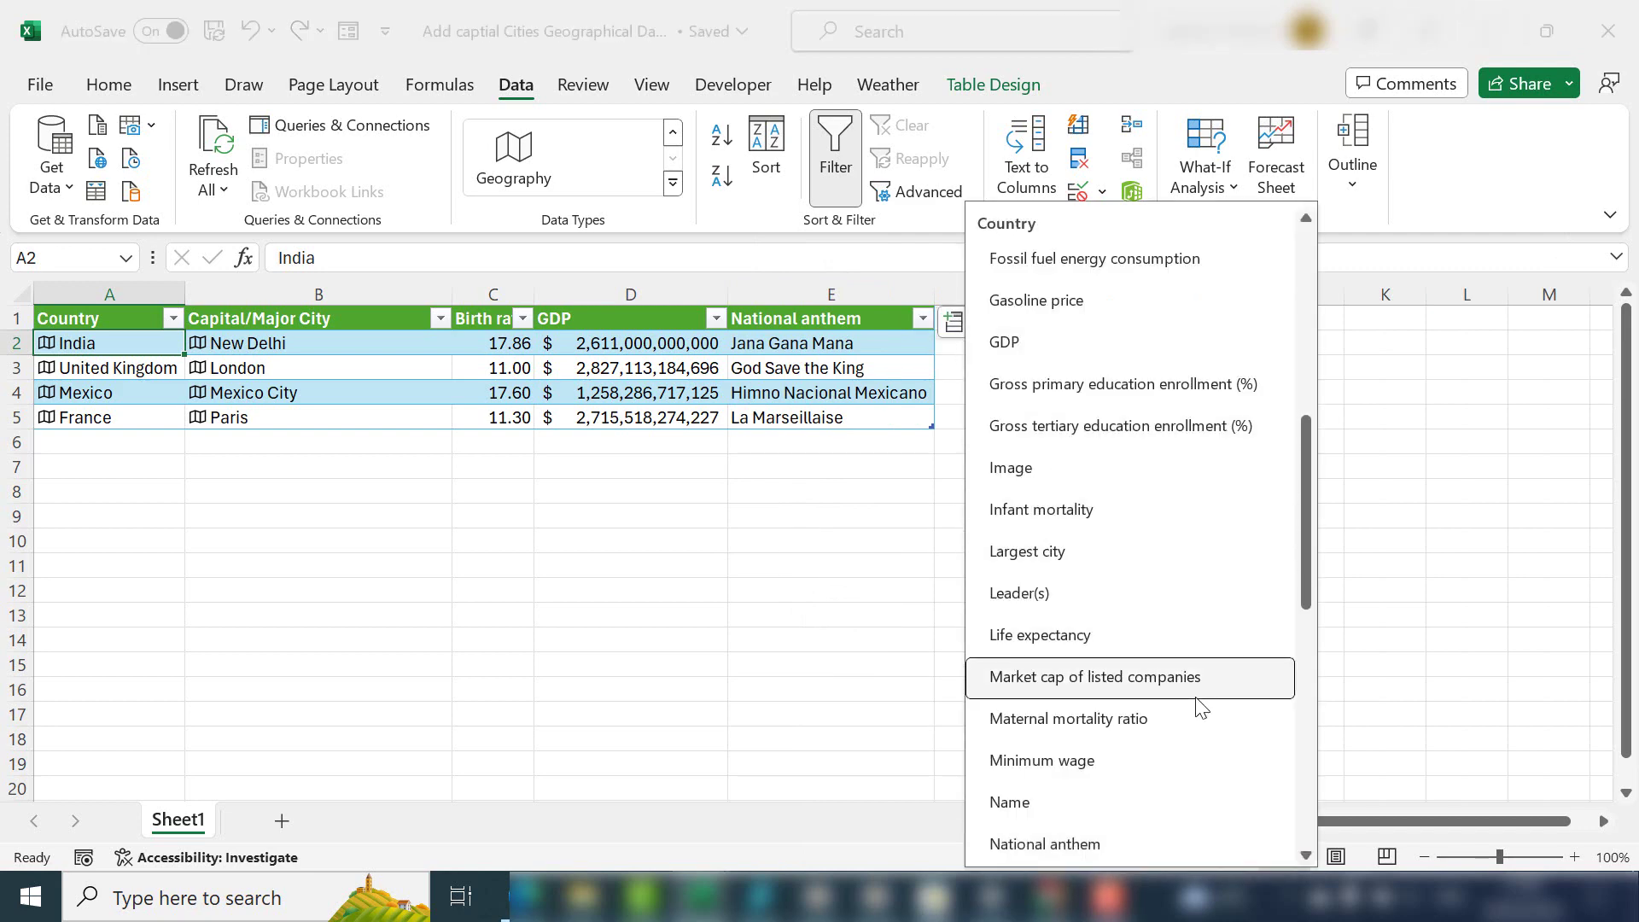
scroll(1201, 707, "down", 3)
scroll(1201, 705, "up", 5)
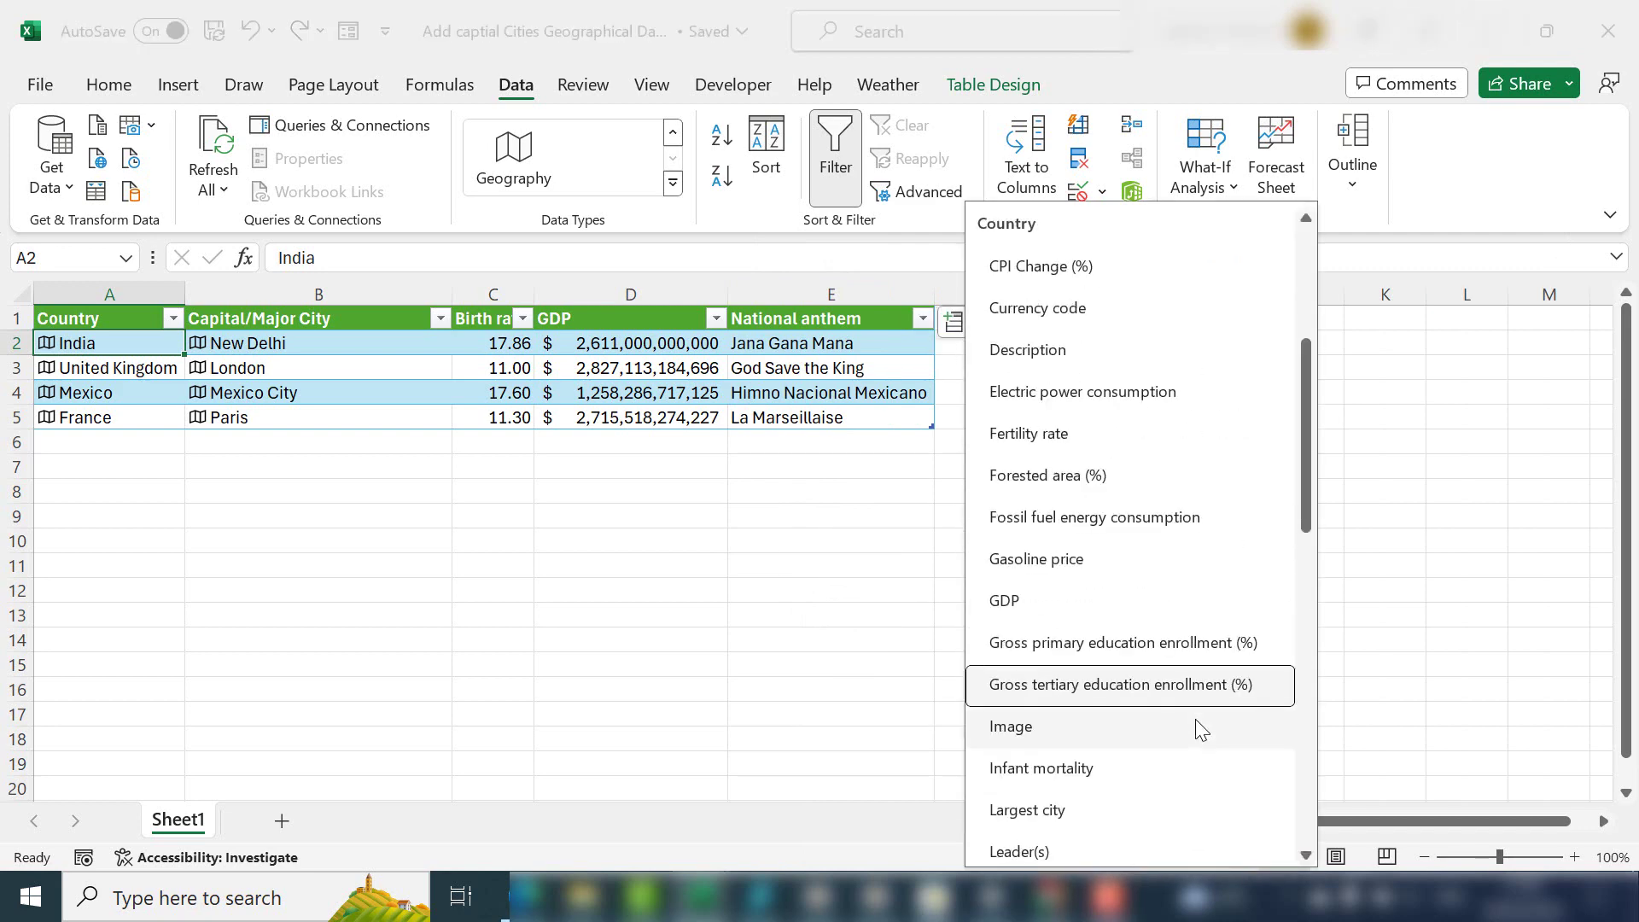
left_click(1199, 725)
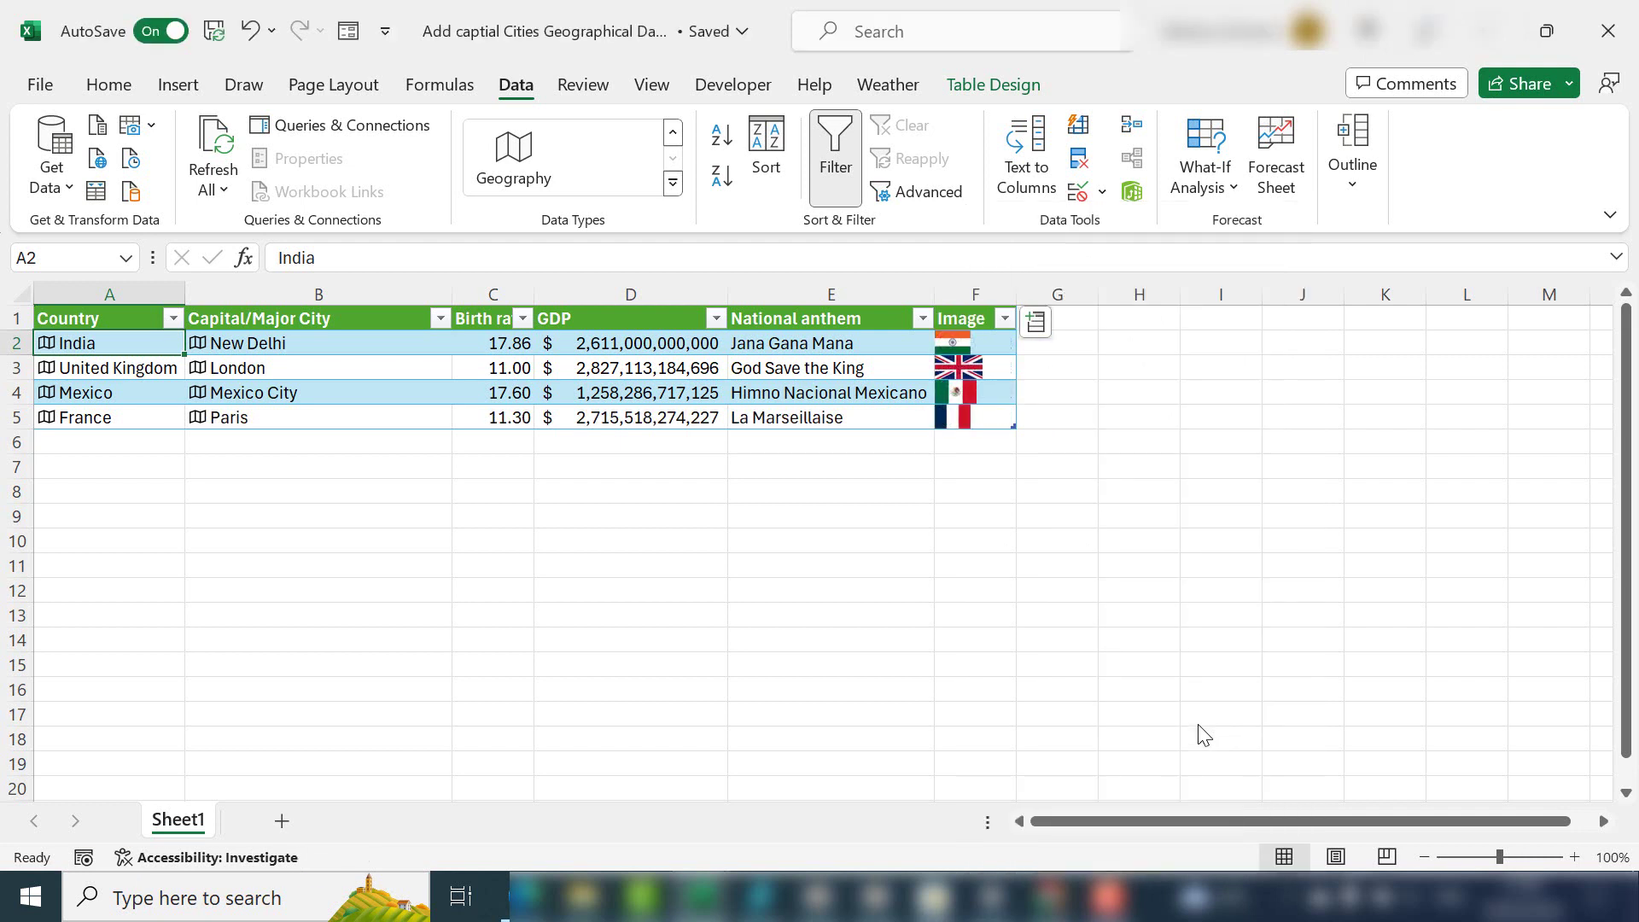
left_click_drag(1016, 294, 1064, 293)
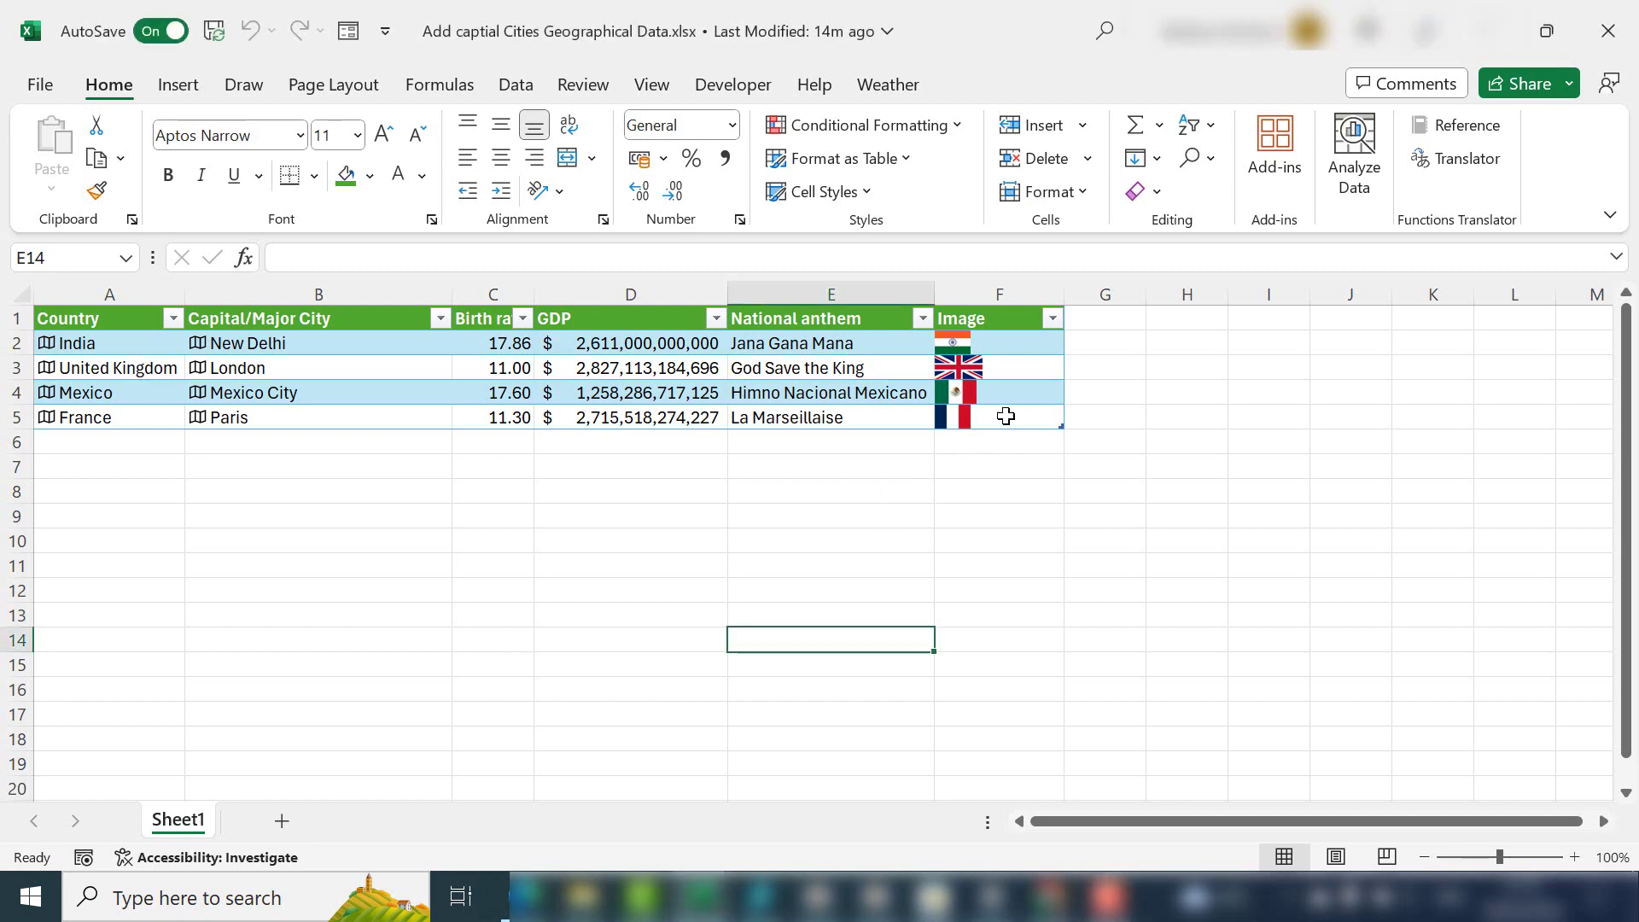
Append Germany and Spain as new Geography rows, then select the whole Spain row.
key("Right")
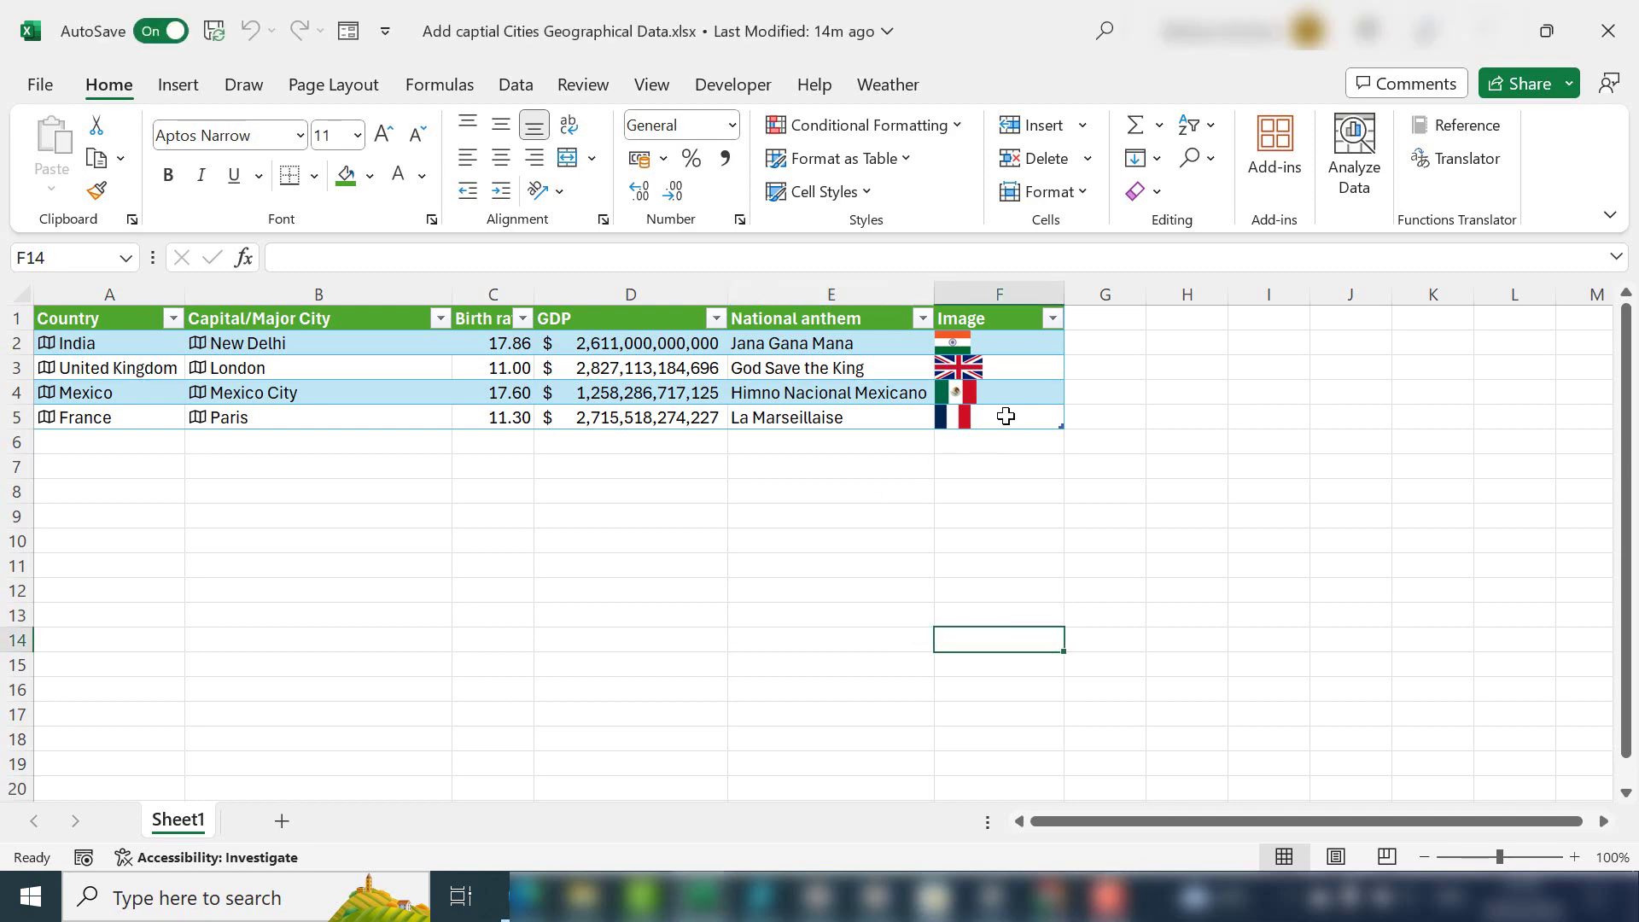
left_click(1006, 416)
key("Tab")
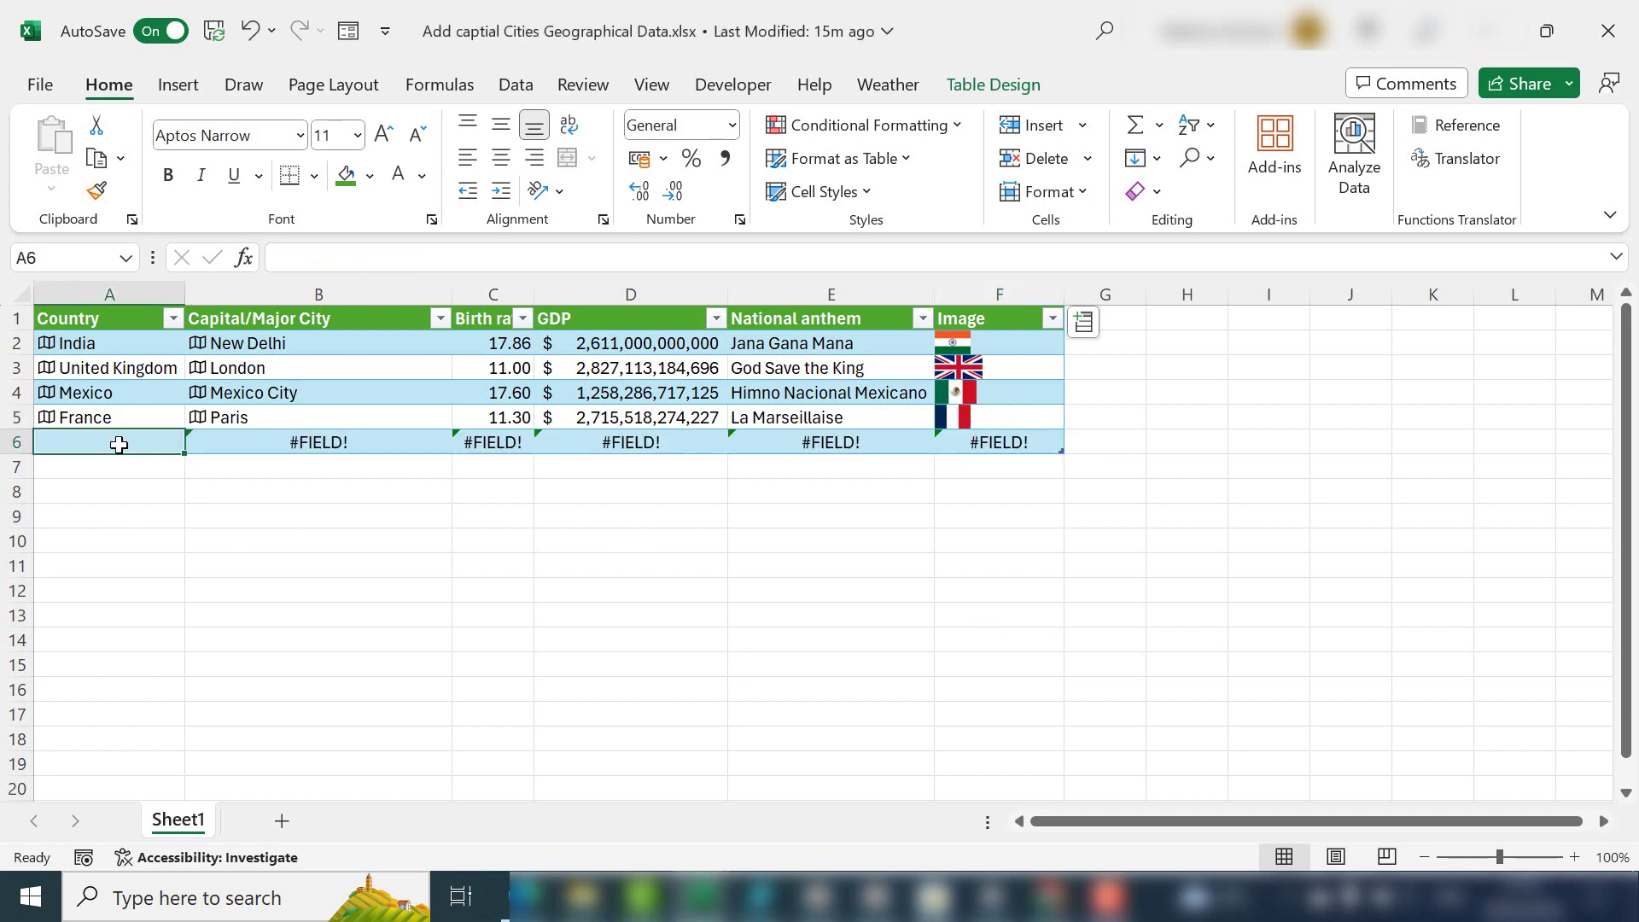
type("Germany")
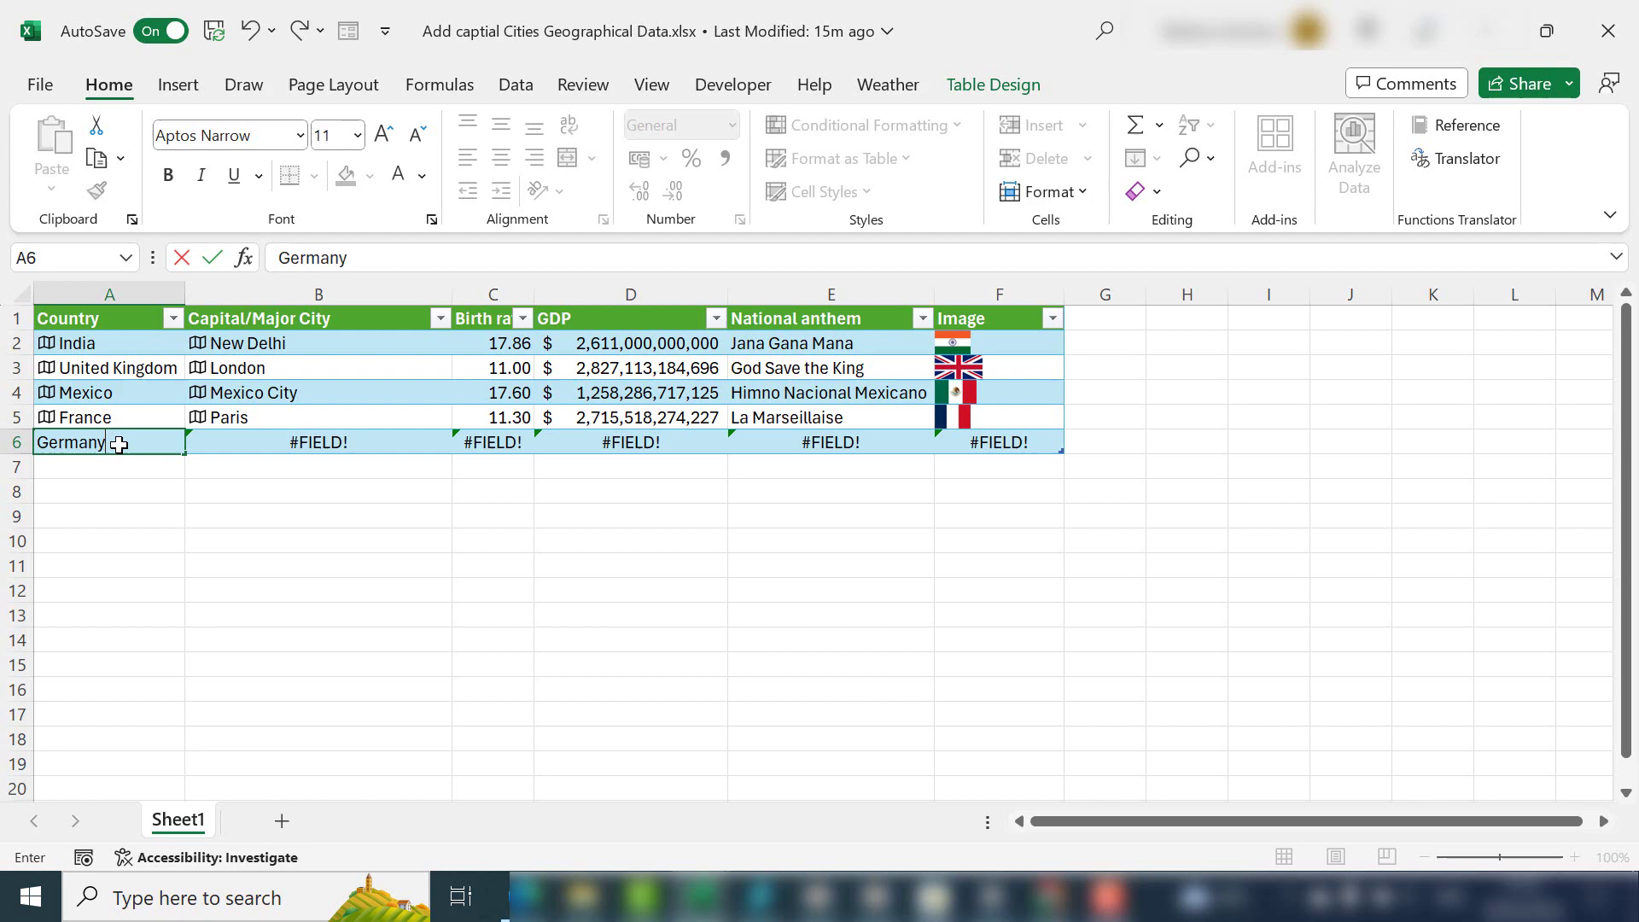
key("Return")
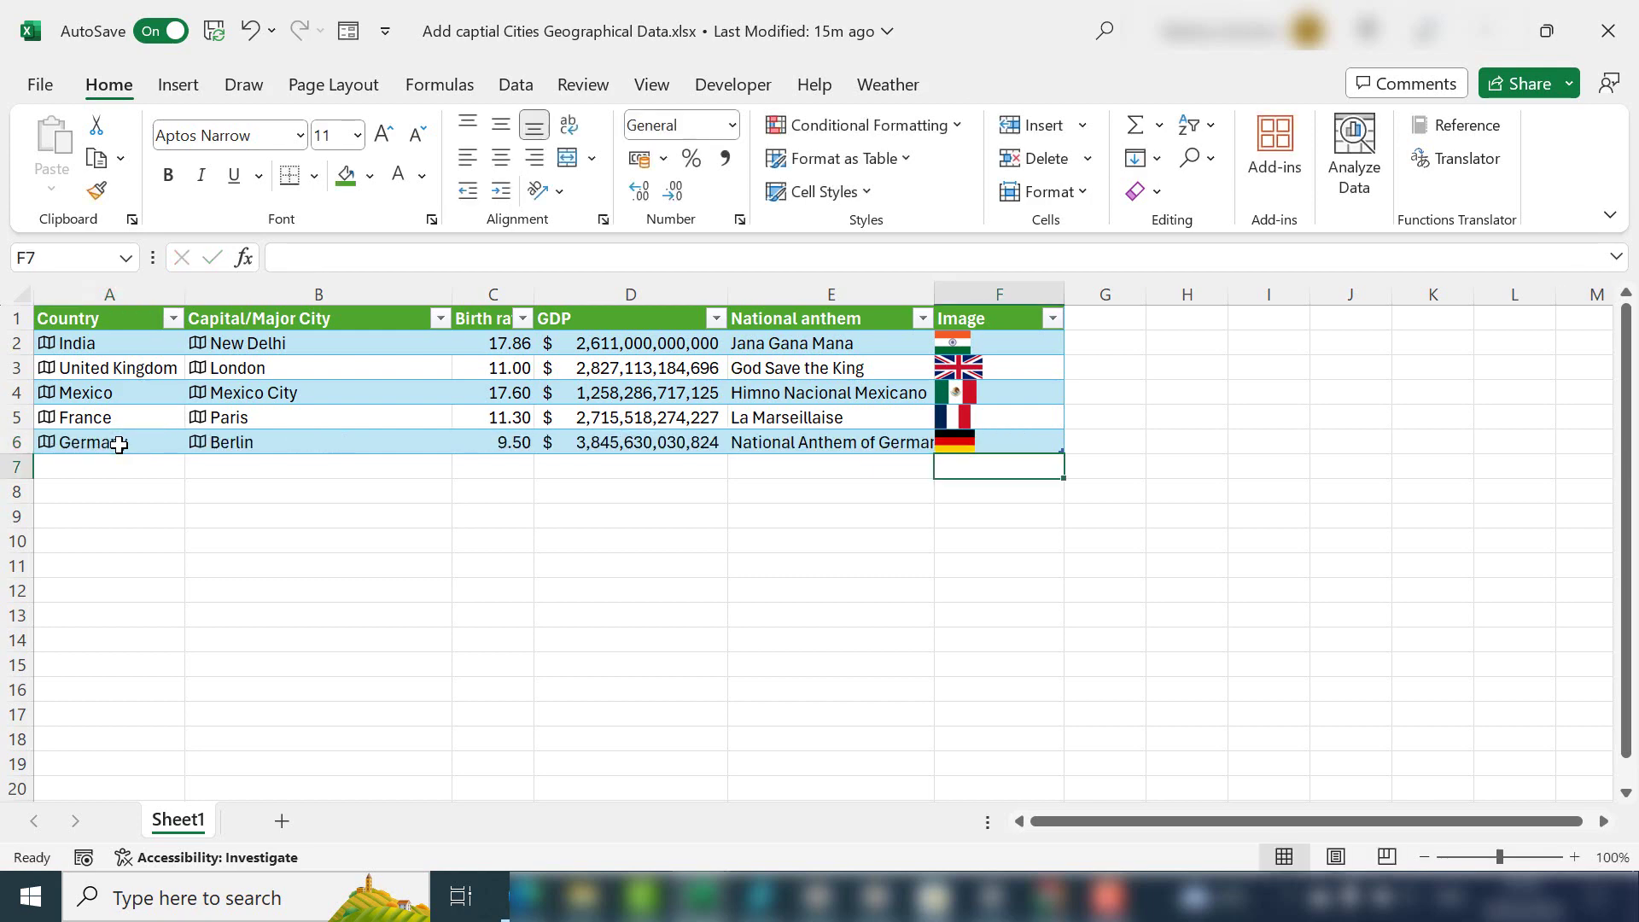
left_click(1027, 443)
key("Tab")
type("Spain")
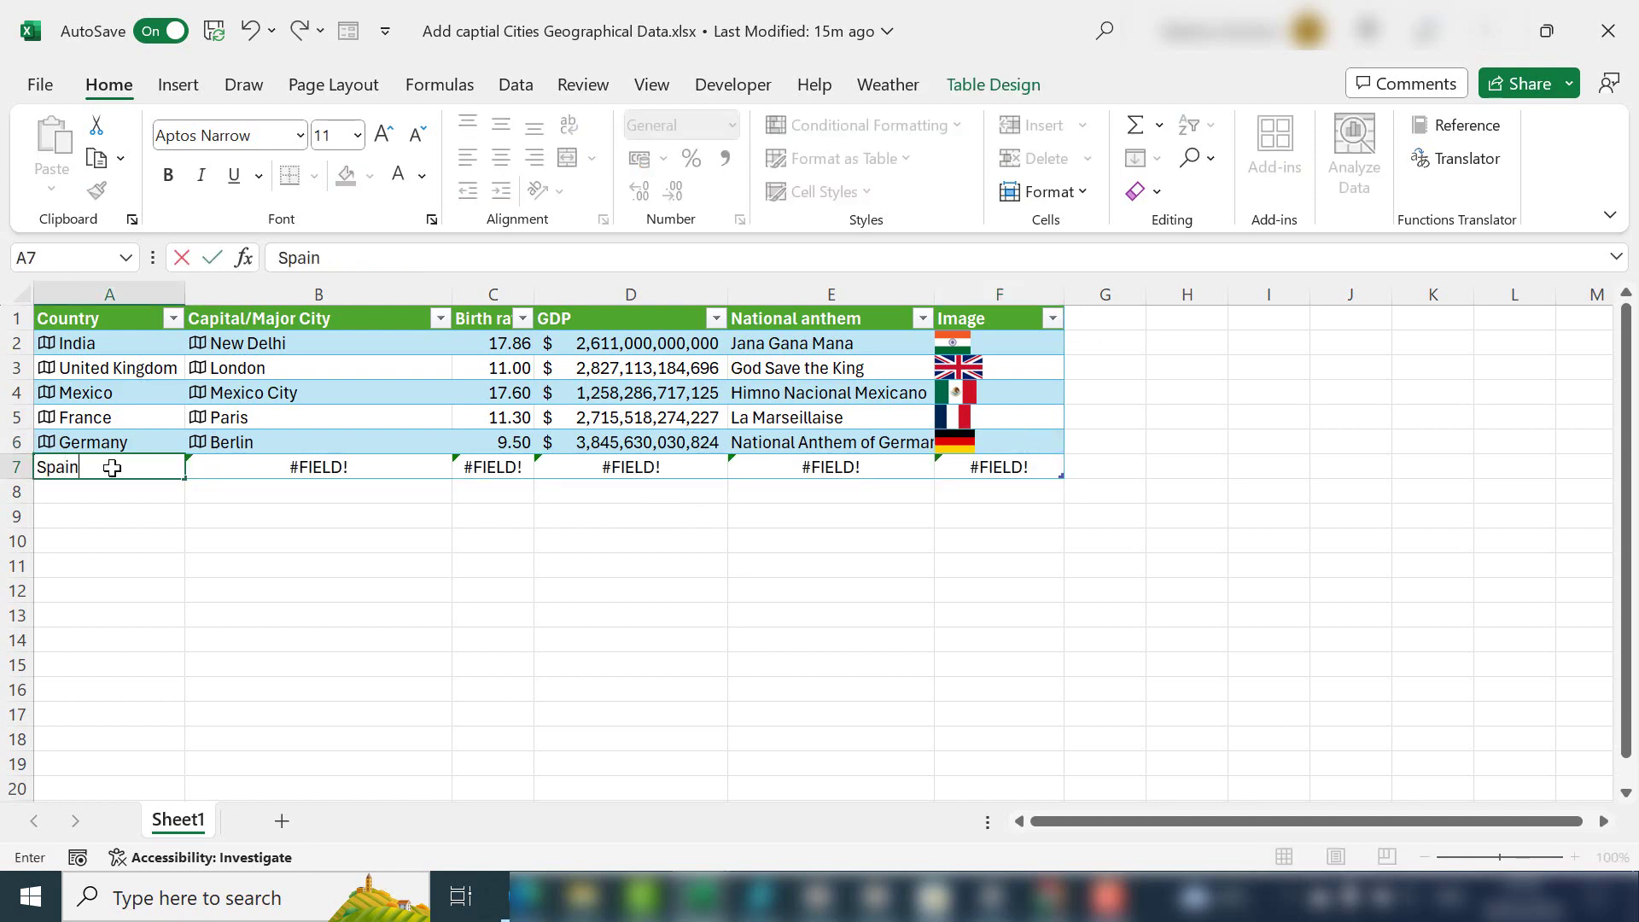
key("Return")
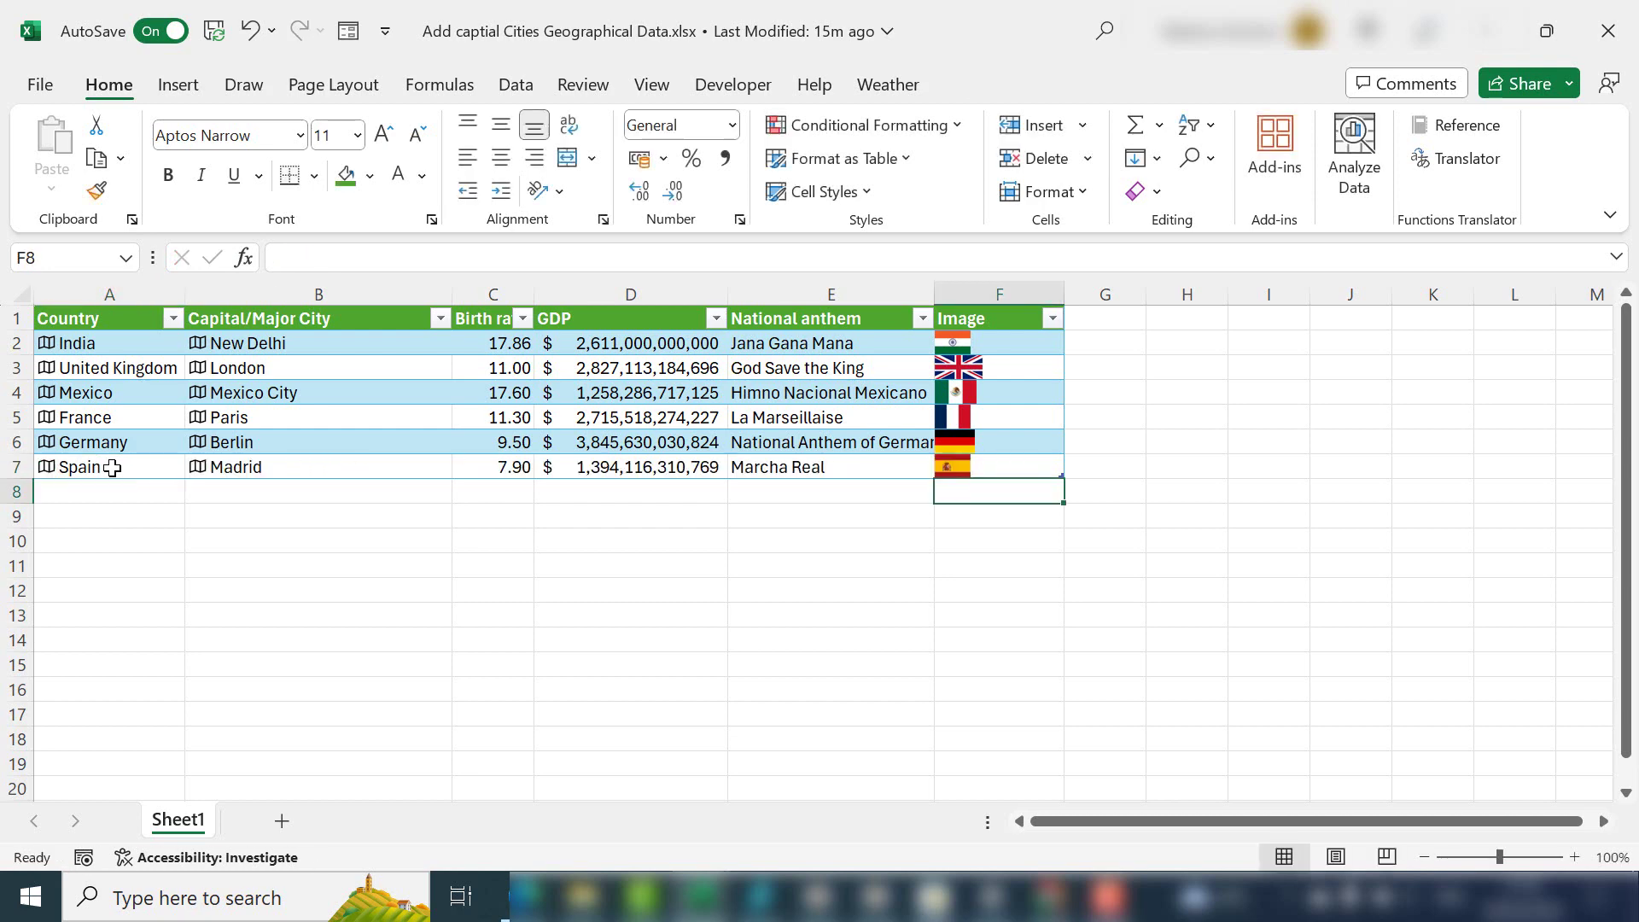
left_click_drag(112, 468, 999, 469)
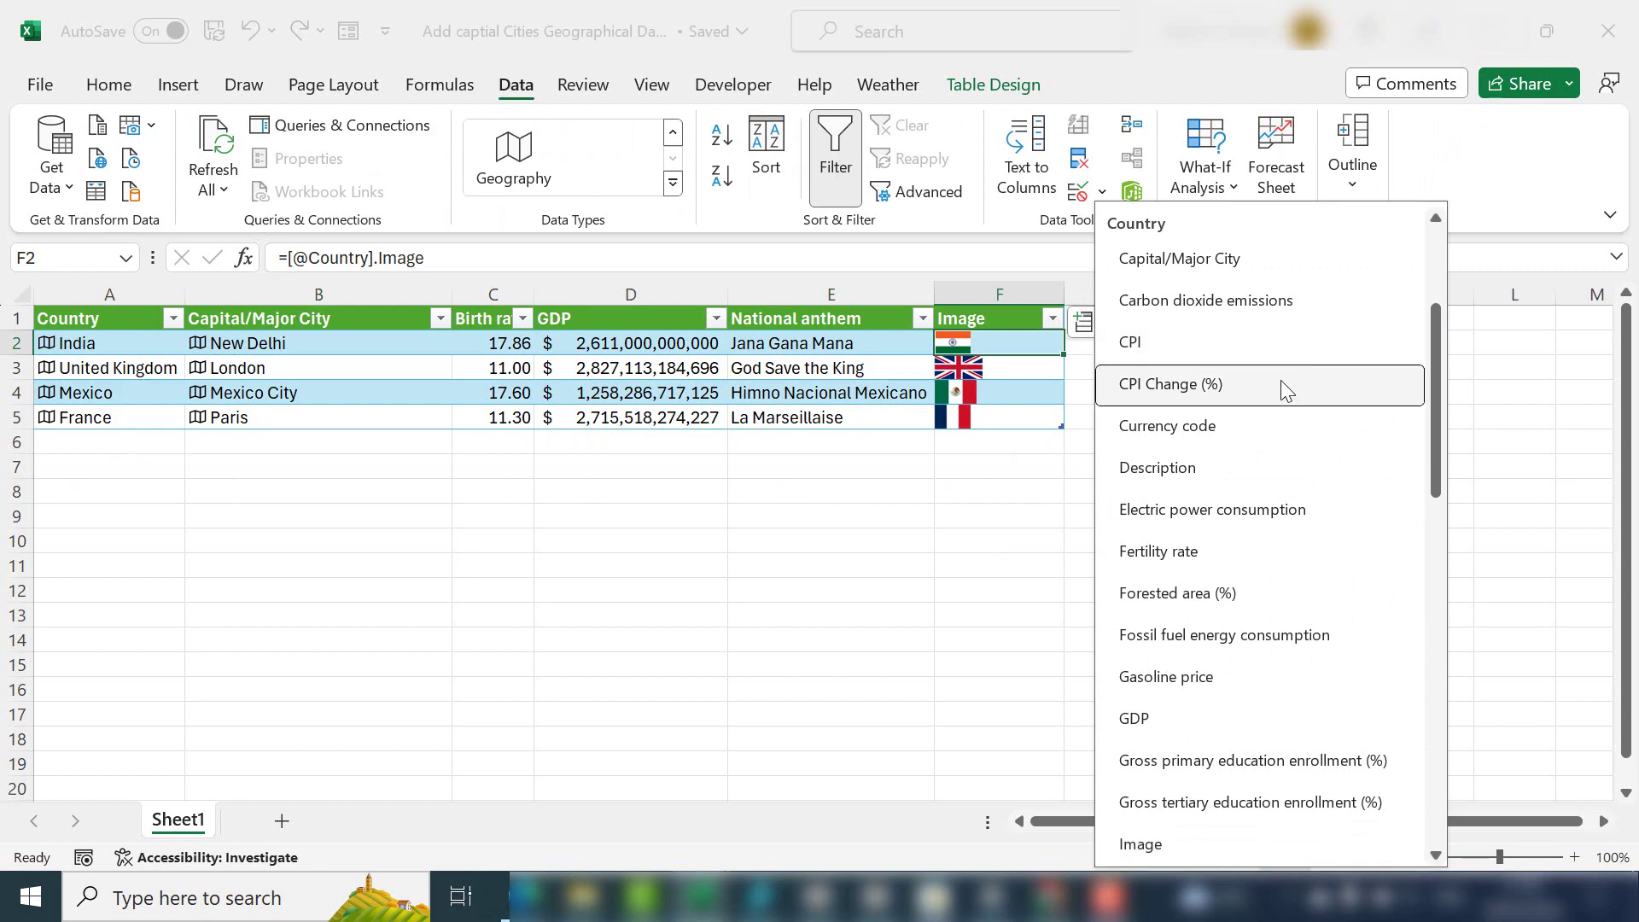
Scroll down through the list of Country fields available to add to the table.
scroll(1281, 486, "down", 5)
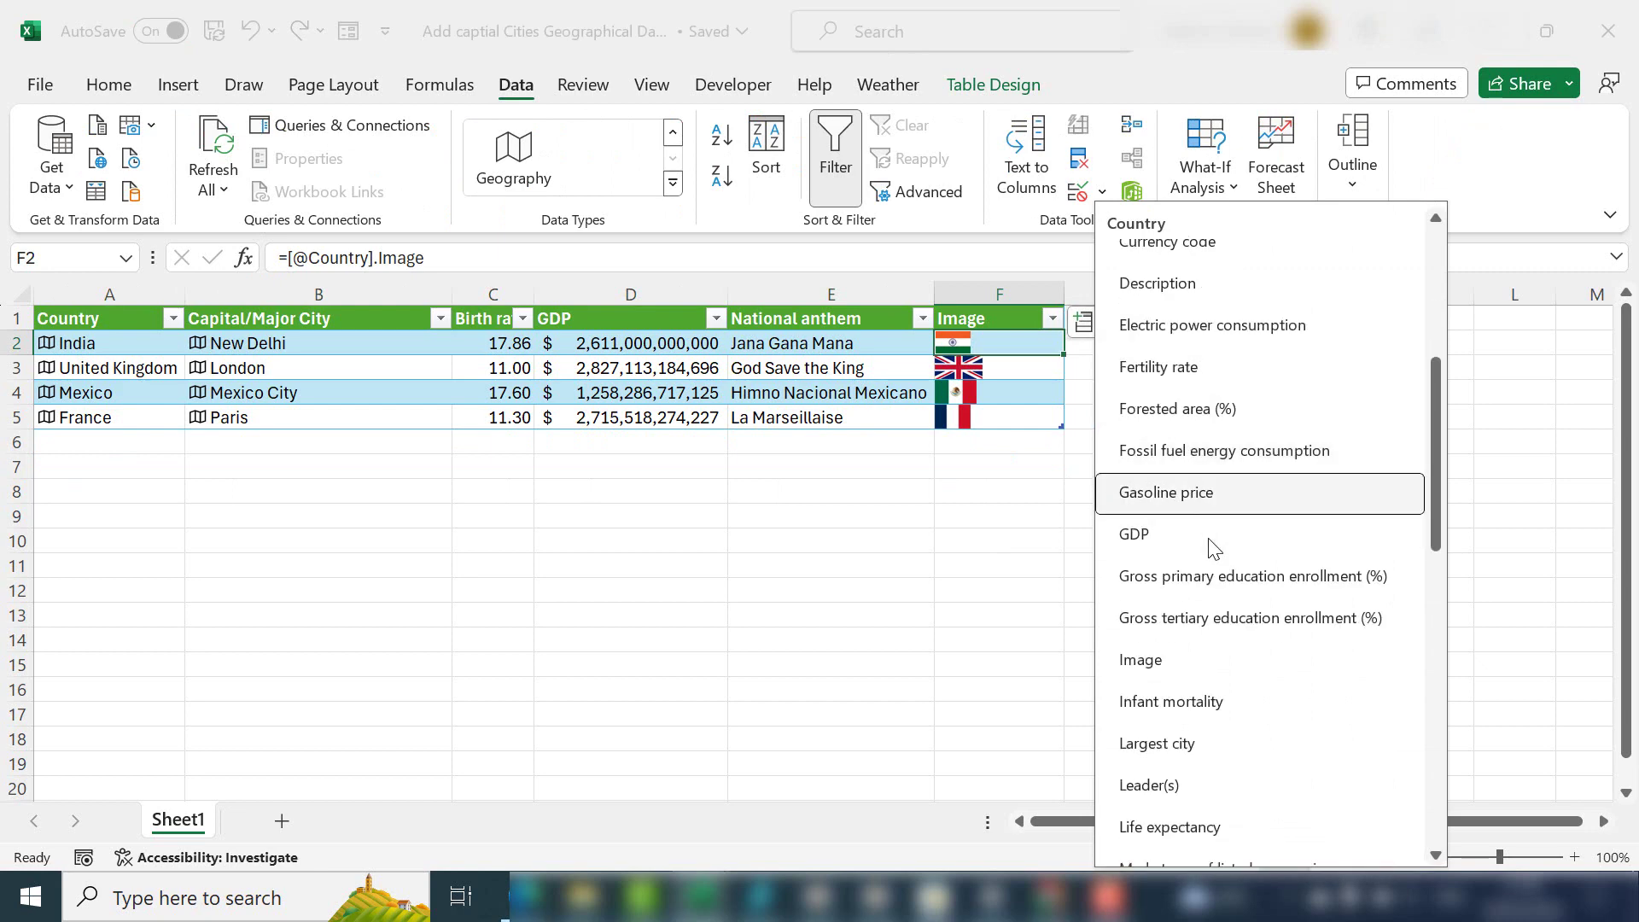
scroll(1280, 709, "down", 9)
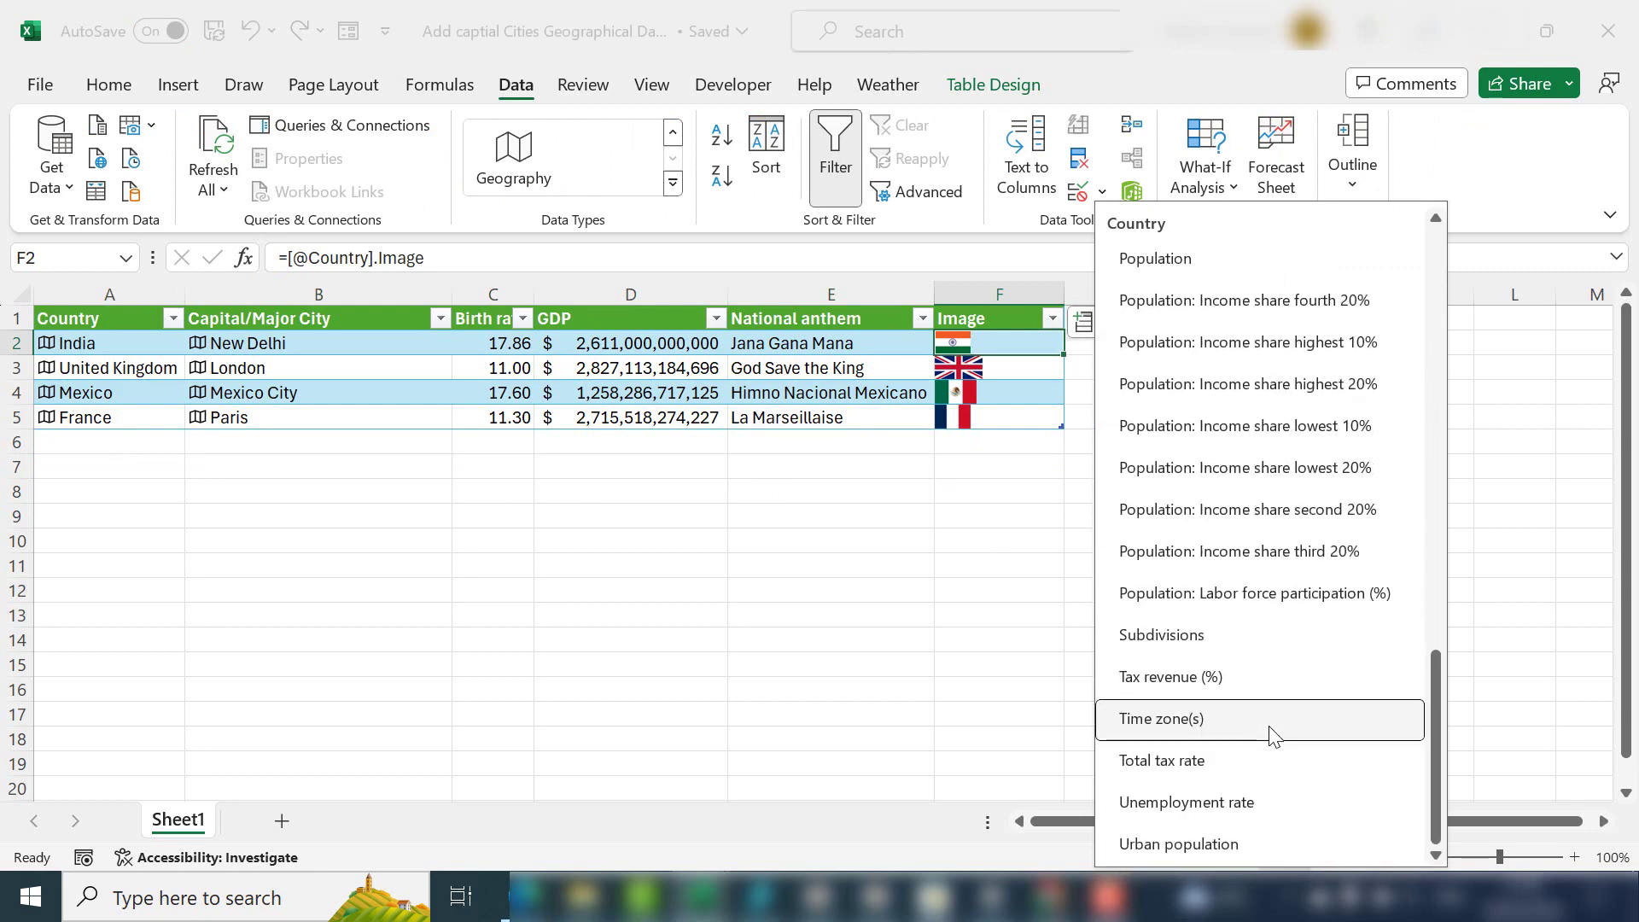